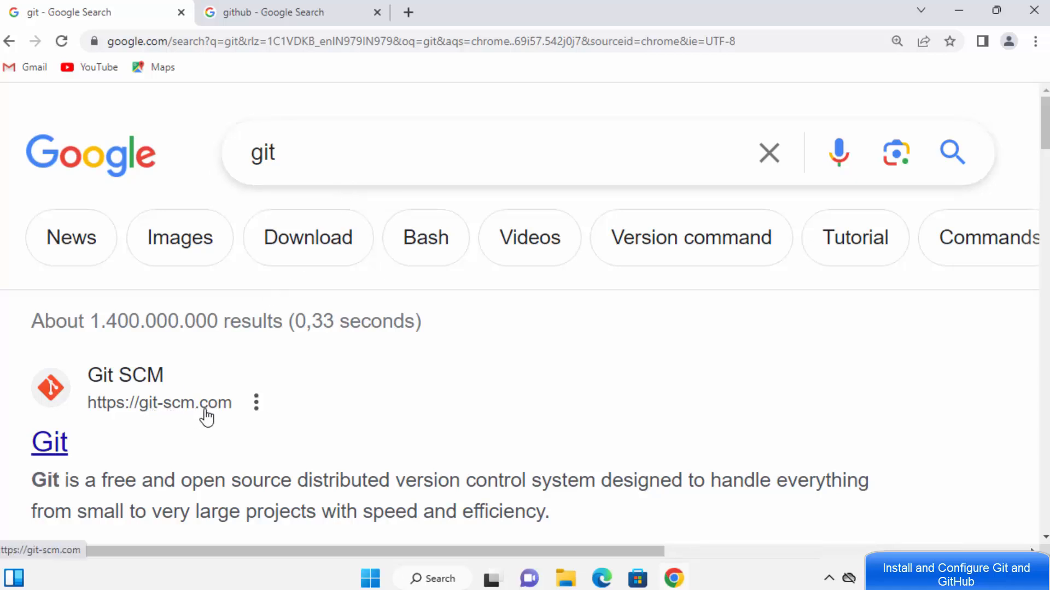
Step: Download Git-2.41.0-64-bit.exe from git-scm.com's Windows download page and run it
{"action": "left_click", "coordinate": [147, 386]}
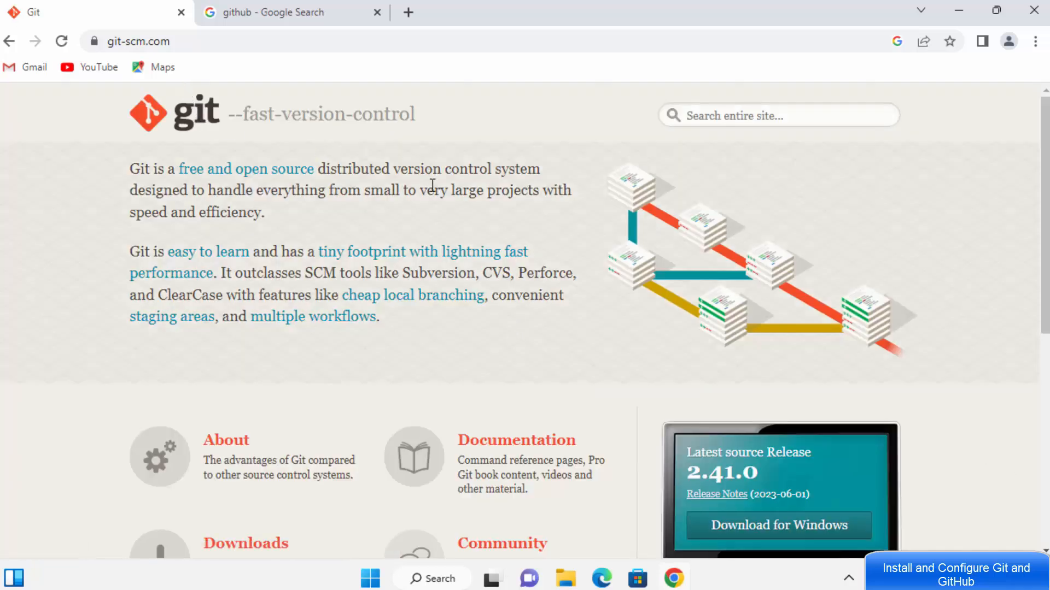
{"action": "scroll", "coordinate": [789, 437], "scroll_direction": "down", "scroll_amount": 3}
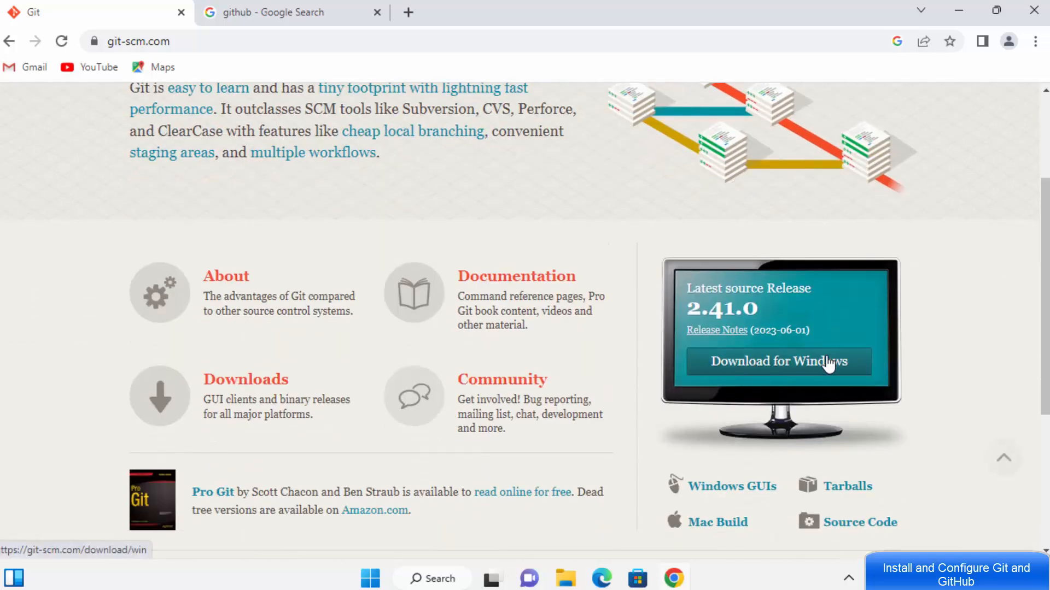
{"action": "left_click", "coordinate": [783, 368]}
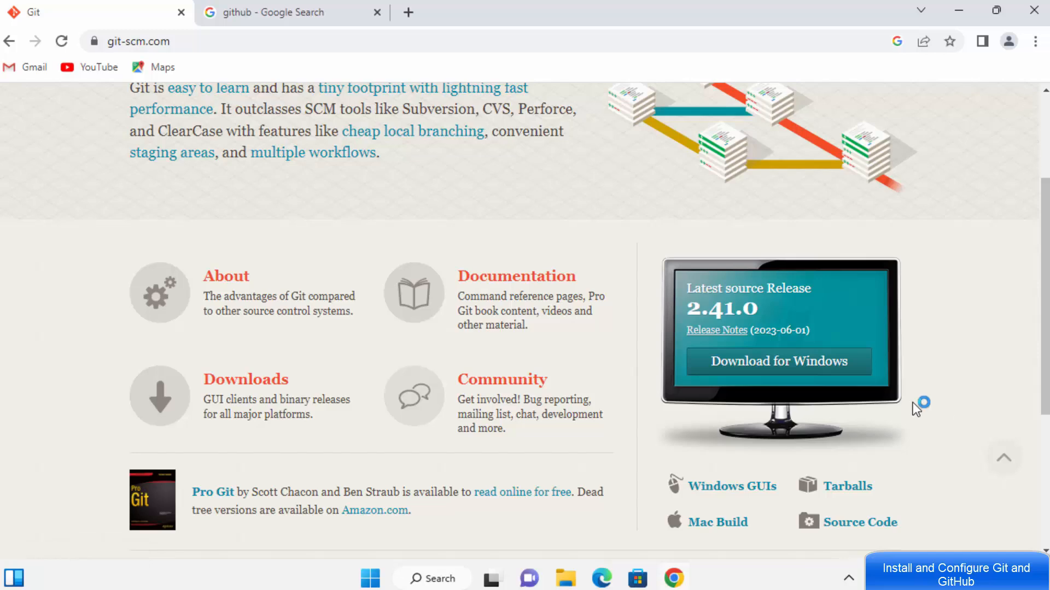
{"action": "left_click", "coordinate": [786, 368]}
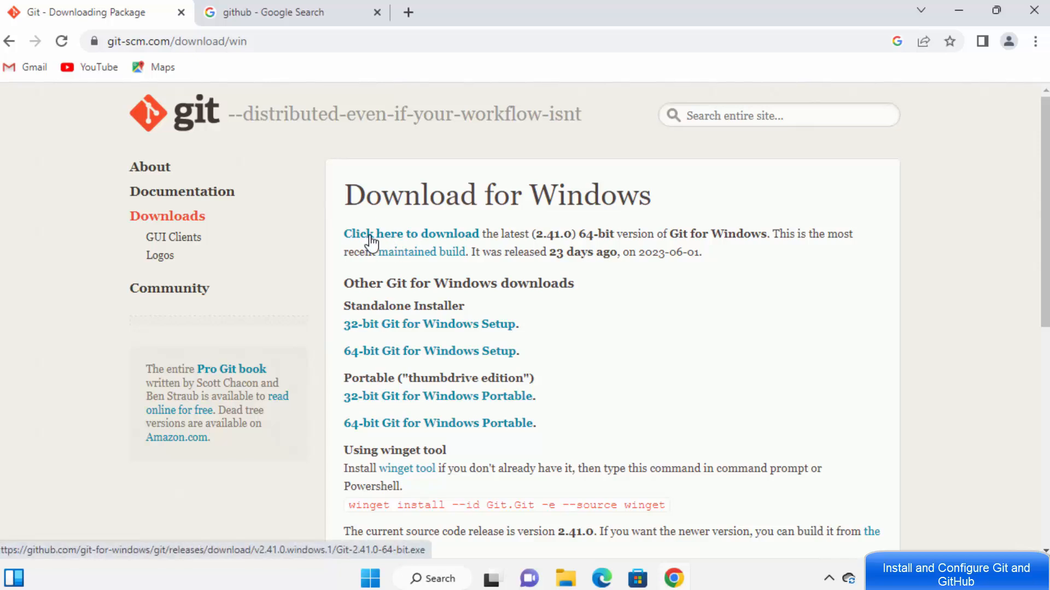
{"action": "left_click", "coordinate": [387, 239]}
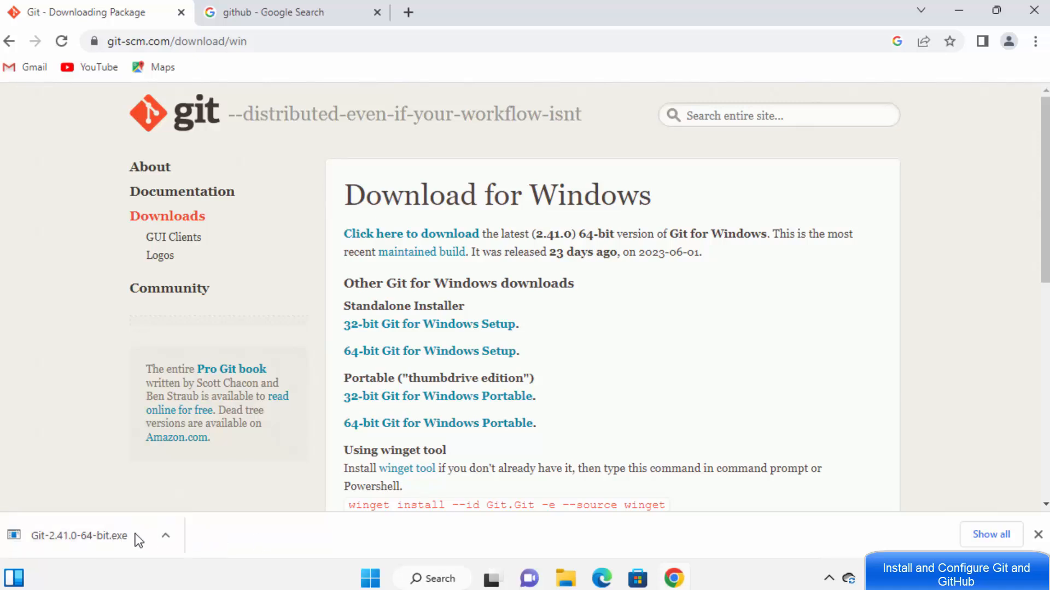
{"action": "left_click", "coordinate": [104, 536]}
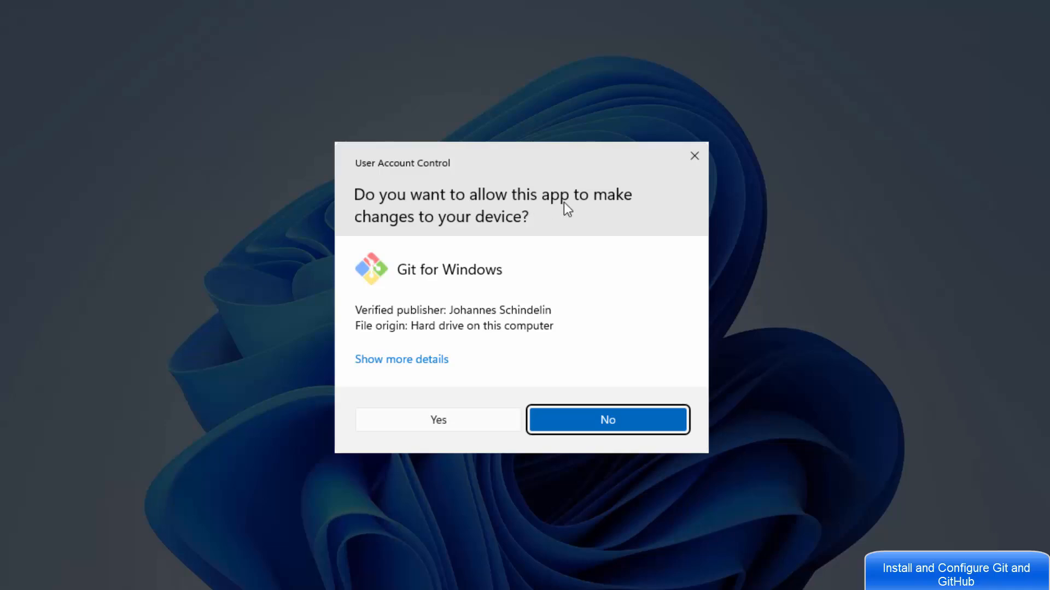
Step: Approve the UAC prompt, accept the GNU licence and keep the default install folder
{"action": "left_click", "coordinate": [460, 422]}
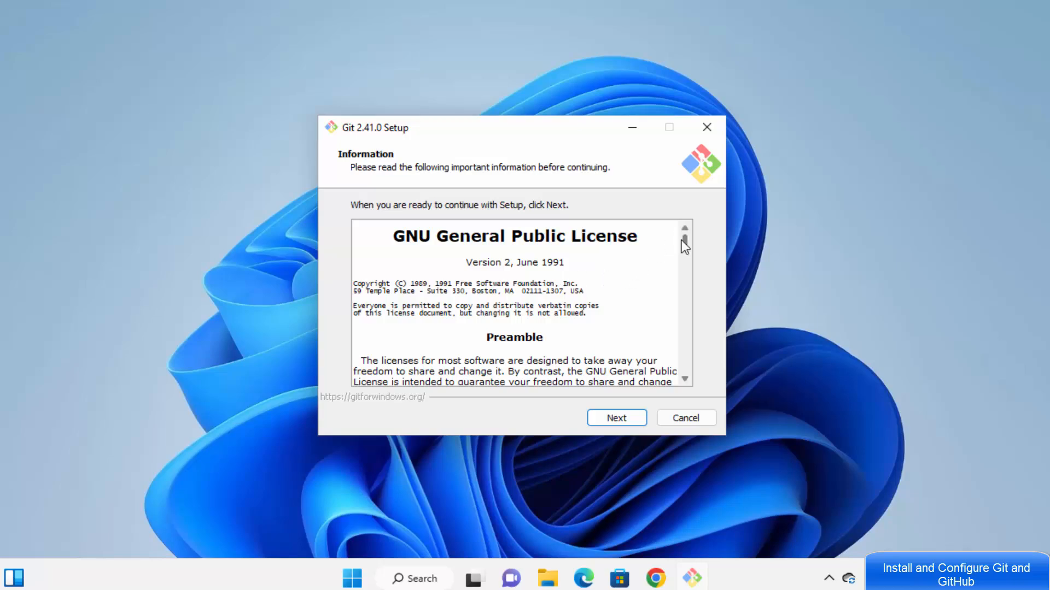
{"action": "left_click_drag", "start_coordinate": [684, 240], "coordinate": [692, 381]}
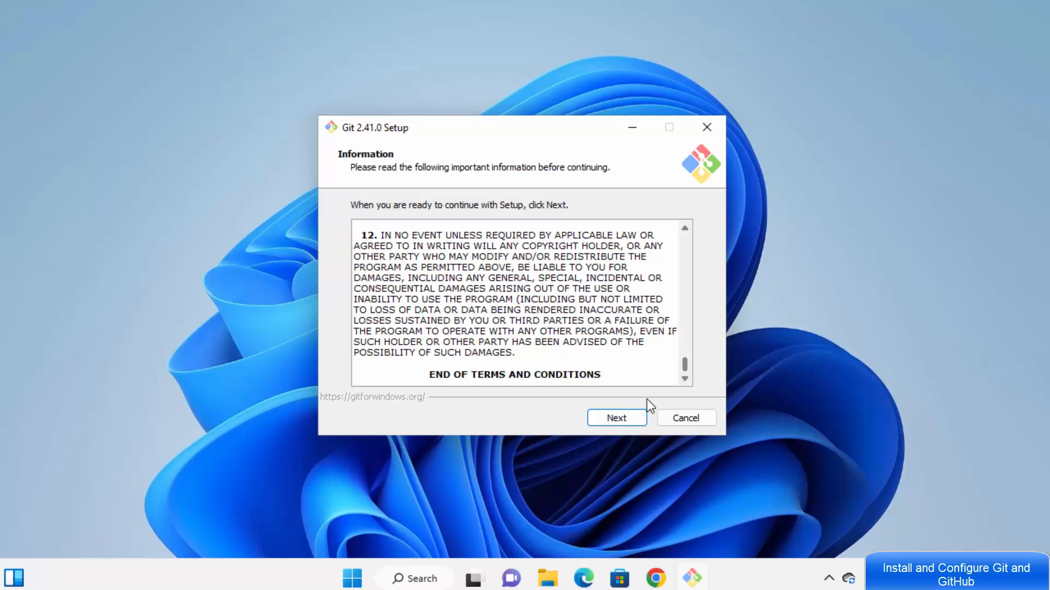
{"action": "left_click", "coordinate": [601, 418]}
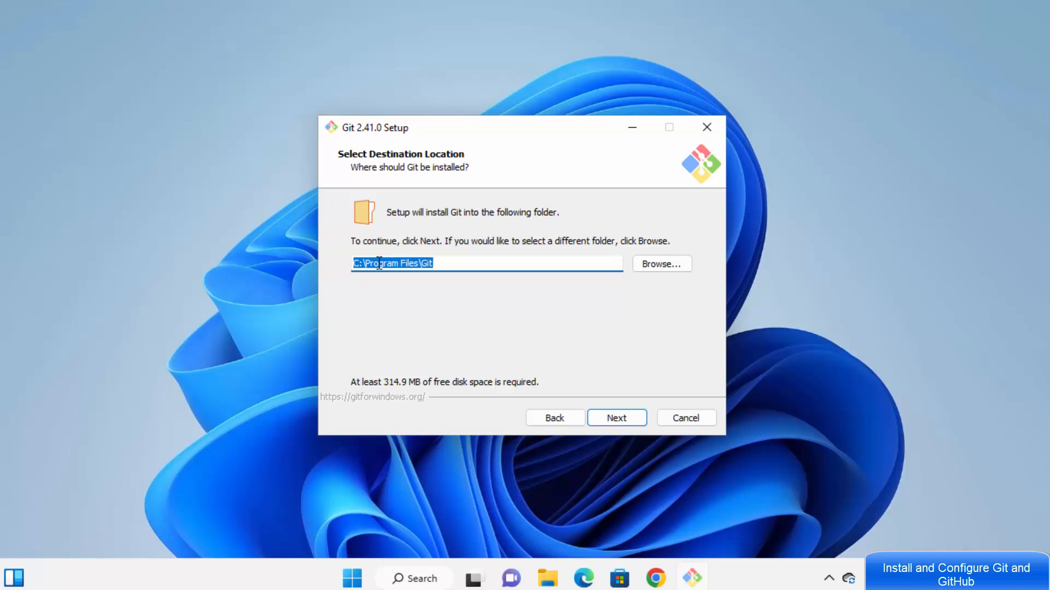
{"action": "left_click", "coordinate": [442, 263]}
{"action": "left_click", "coordinate": [620, 420]}
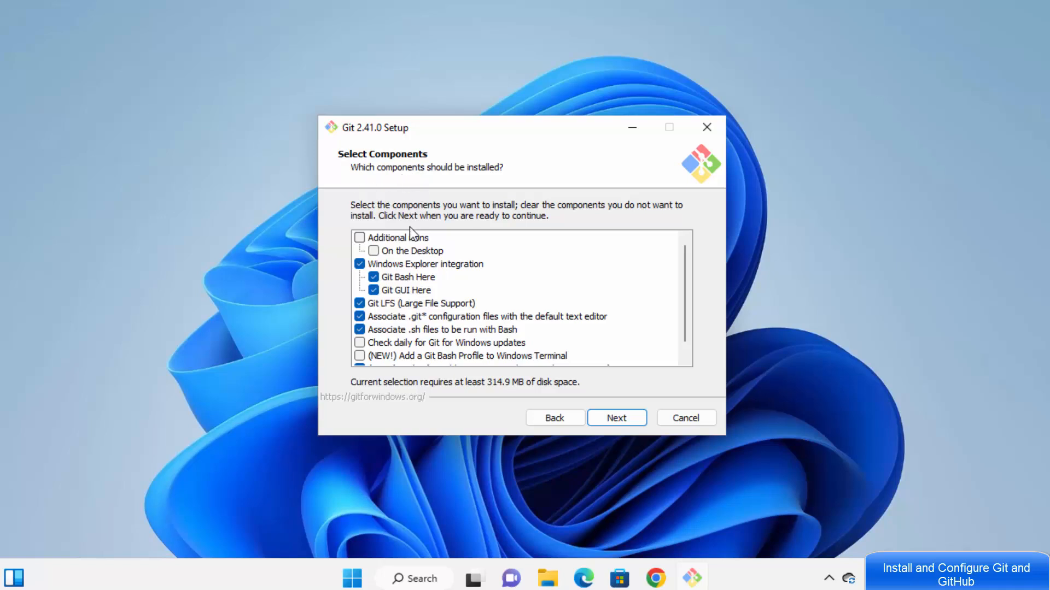
Step: Add the desktop Additional icons component to the default component selection
{"action": "left_click", "coordinate": [362, 240]}
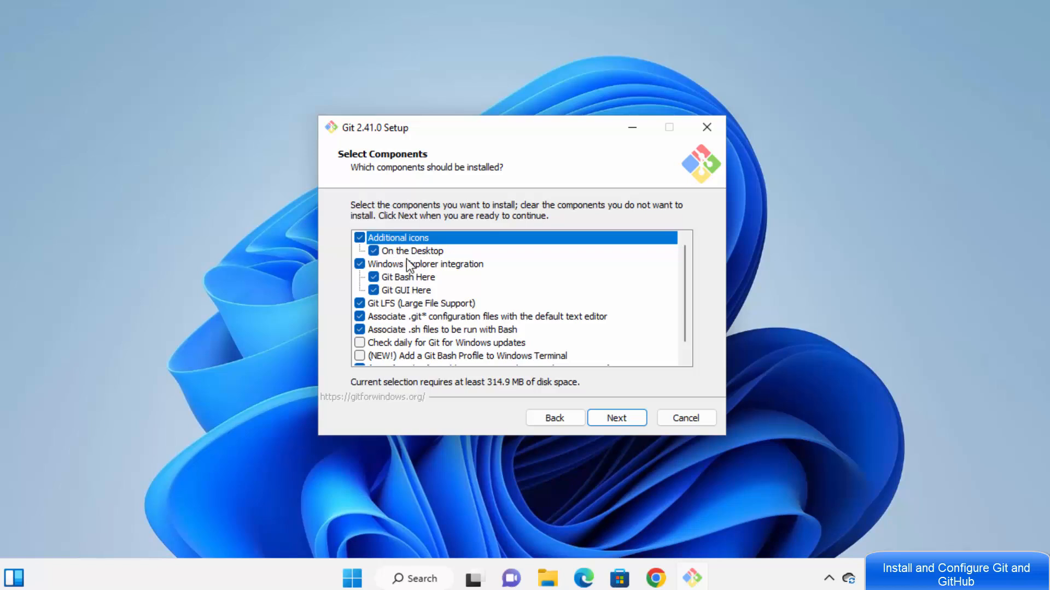
{"action": "scroll", "coordinate": [405, 295], "scroll_direction": "down", "scroll_amount": 1}
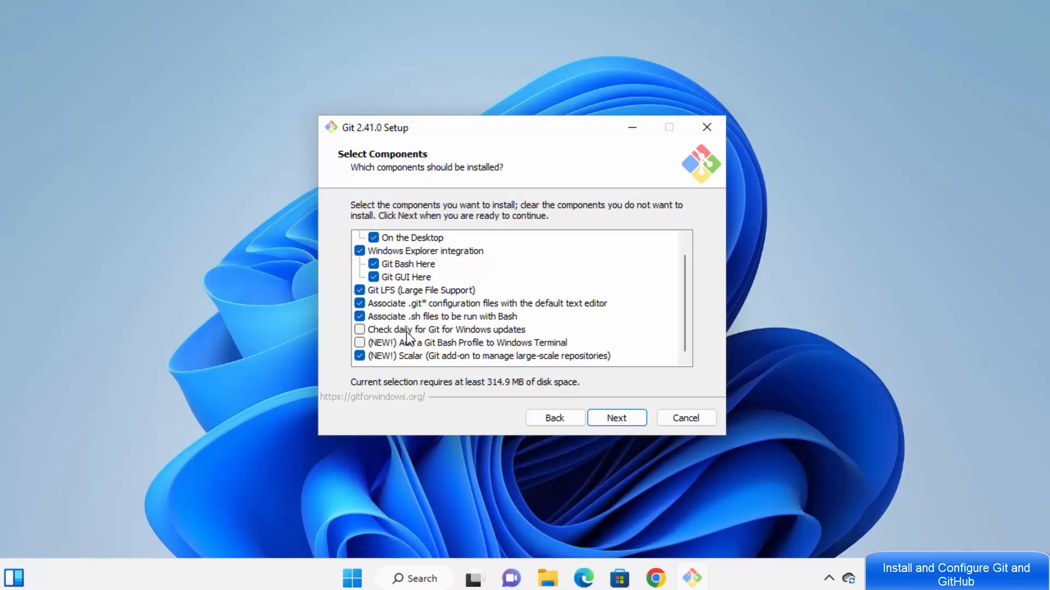
{"action": "scroll", "coordinate": [406, 336], "scroll_direction": "up", "scroll_amount": 1}
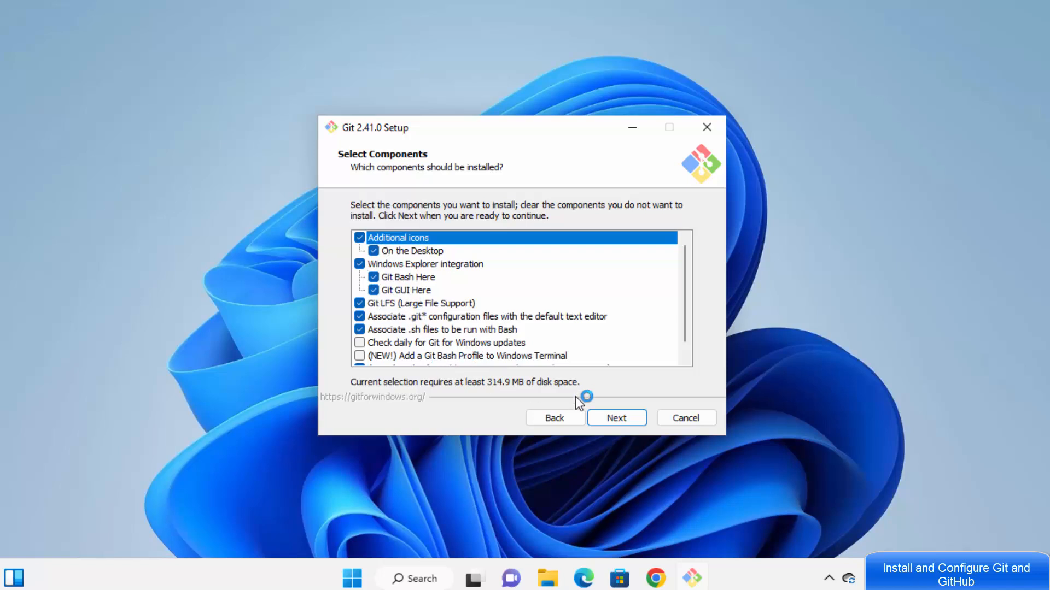
{"action": "left_click", "coordinate": [619, 419]}
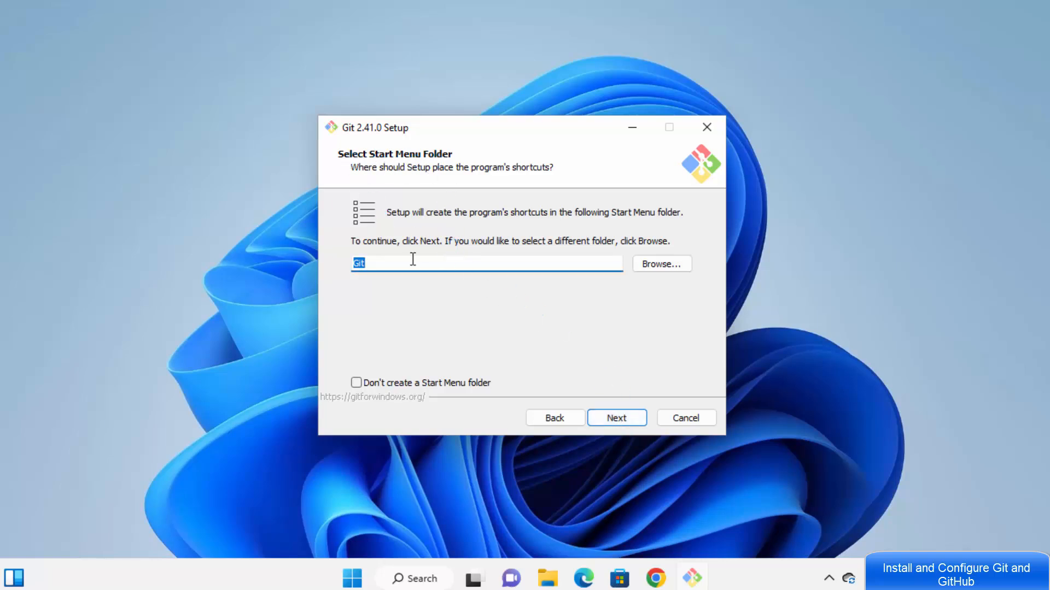
Step: Keep the Git Start Menu folder and make Visual Studio Code Git's default editor
{"action": "left_click", "coordinate": [632, 419]}
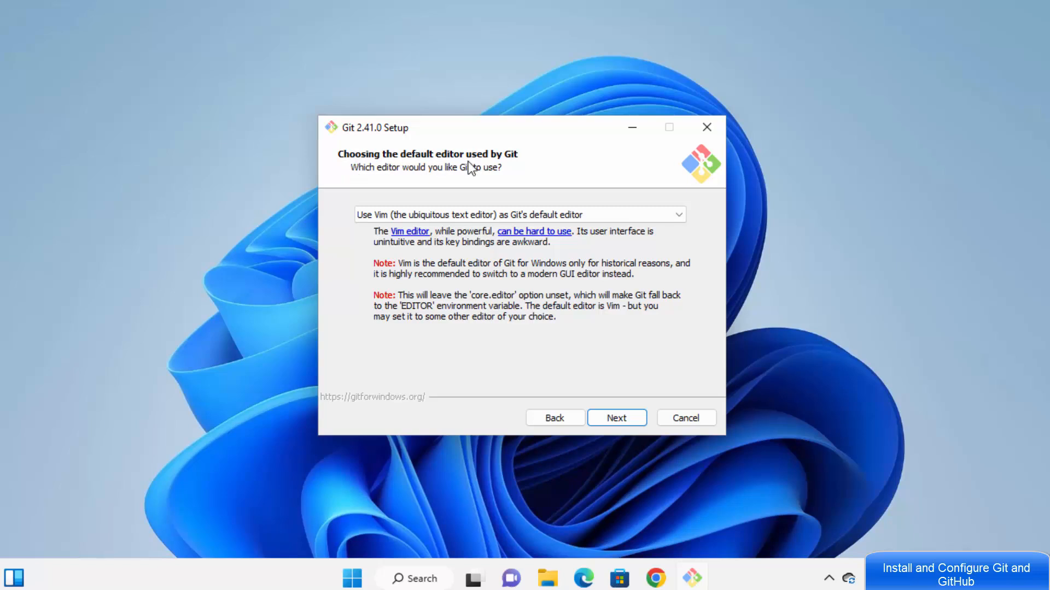
{"action": "left_click", "coordinate": [563, 215]}
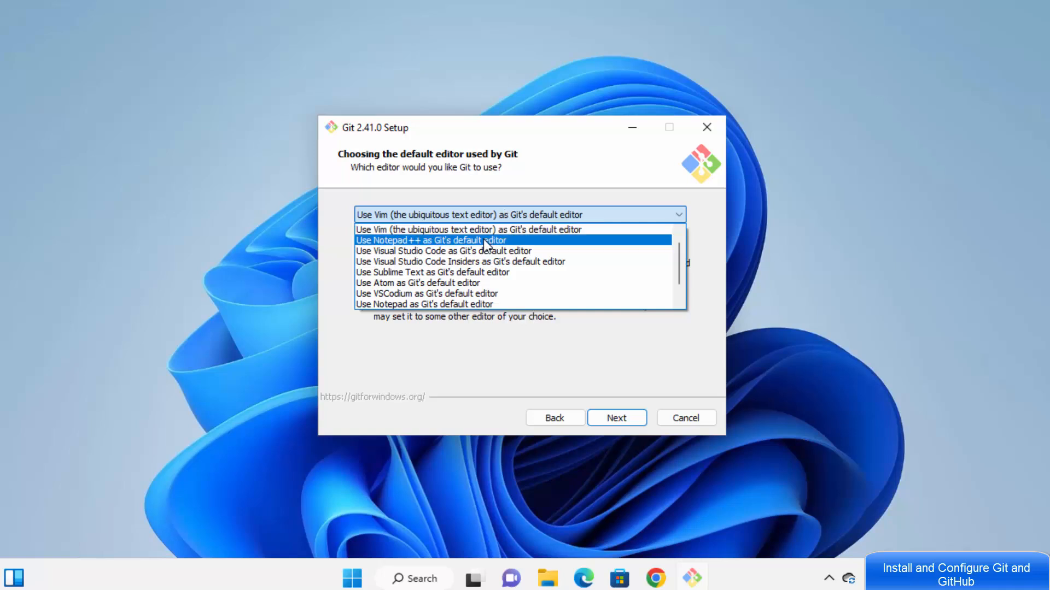
{"action": "left_click", "coordinate": [411, 252]}
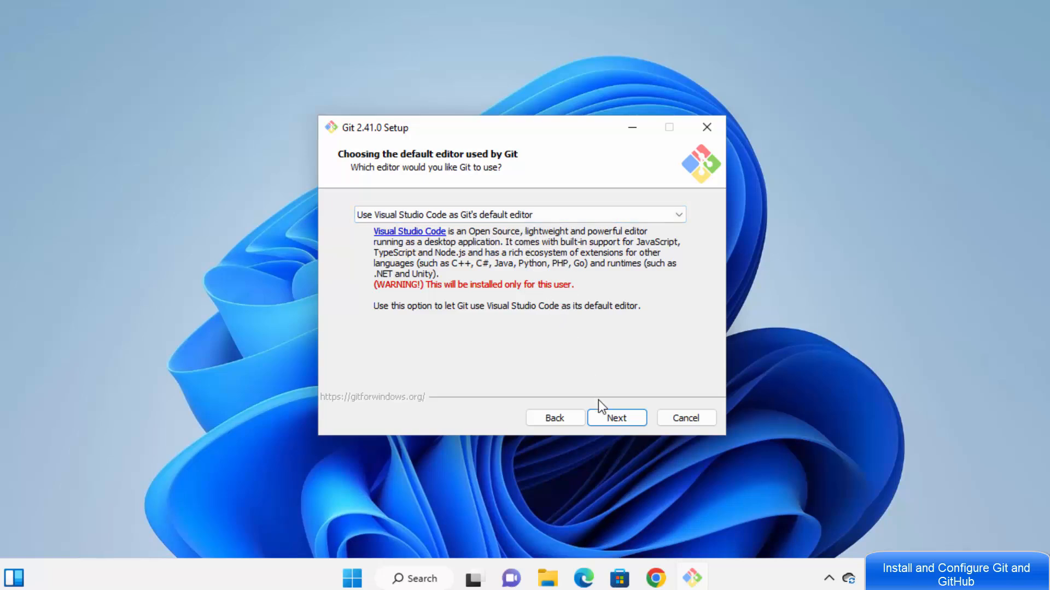
{"action": "left_click", "coordinate": [604, 415]}
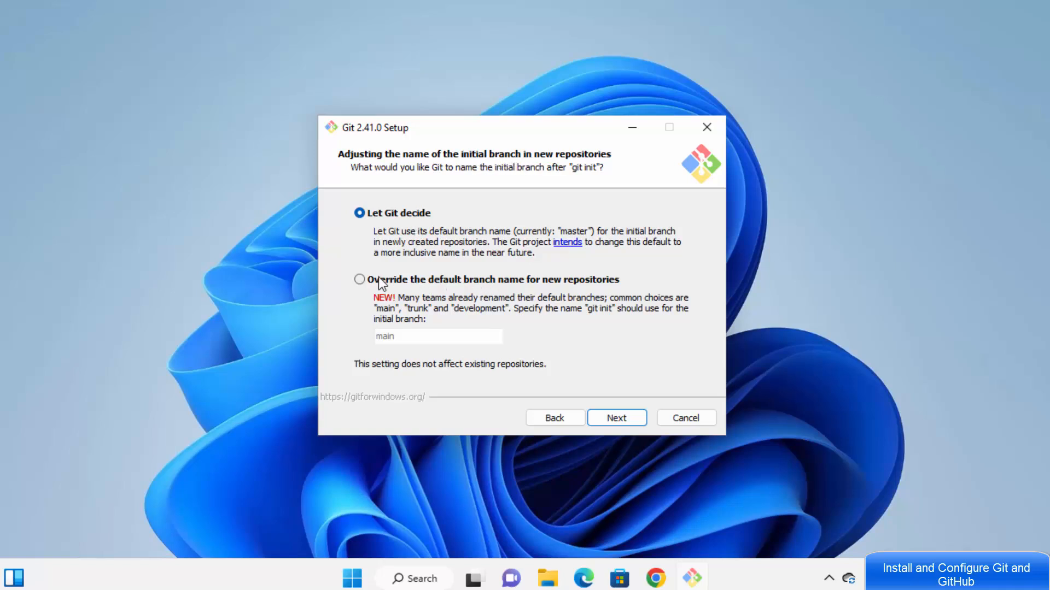
Step: Override the initial branch name for new repositories with 'main'
{"action": "left_click", "coordinate": [360, 279]}
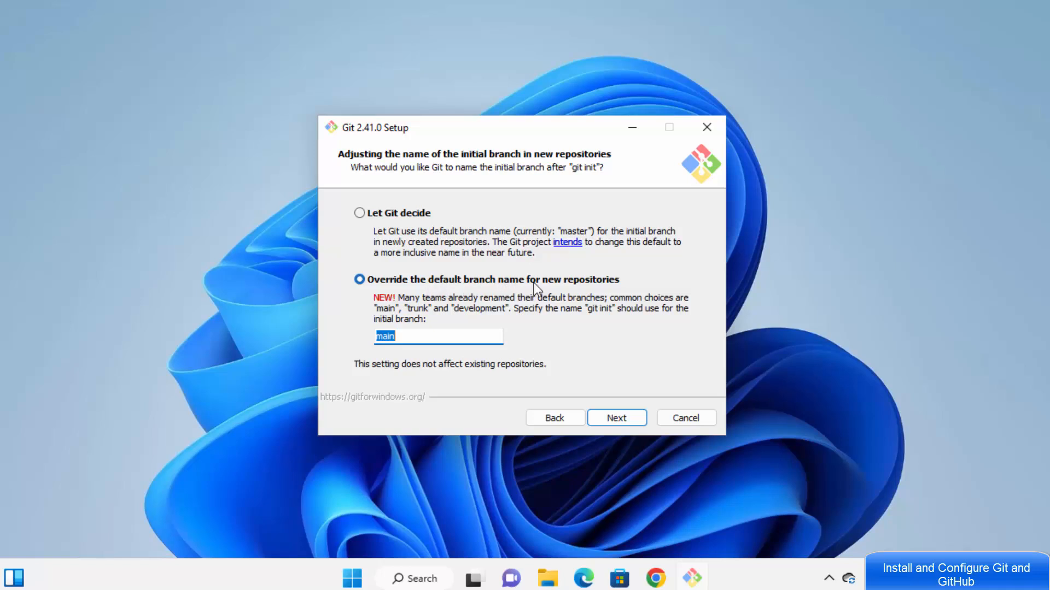
{"action": "left_click", "coordinate": [414, 334]}
{"action": "left_click_drag", "start_coordinate": [410, 336], "coordinate": [380, 335]}
{"action": "left_click", "coordinate": [612, 419]}
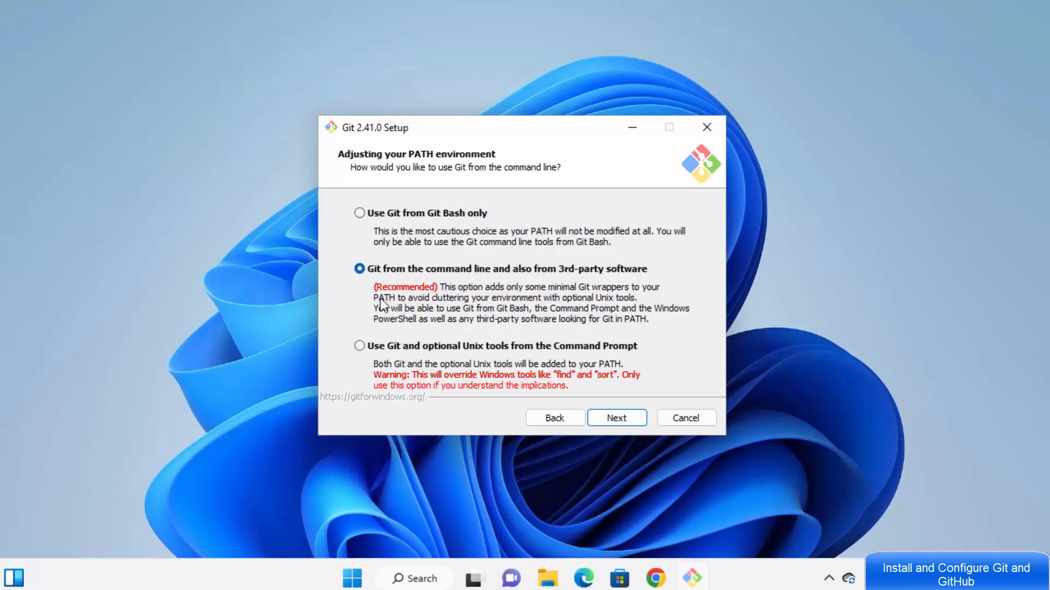
Step: Keep the recommended PATH, bundled OpenSSH, OpenSSL, Windows-style line endings and MinTTY
{"action": "left_click", "coordinate": [610, 421]}
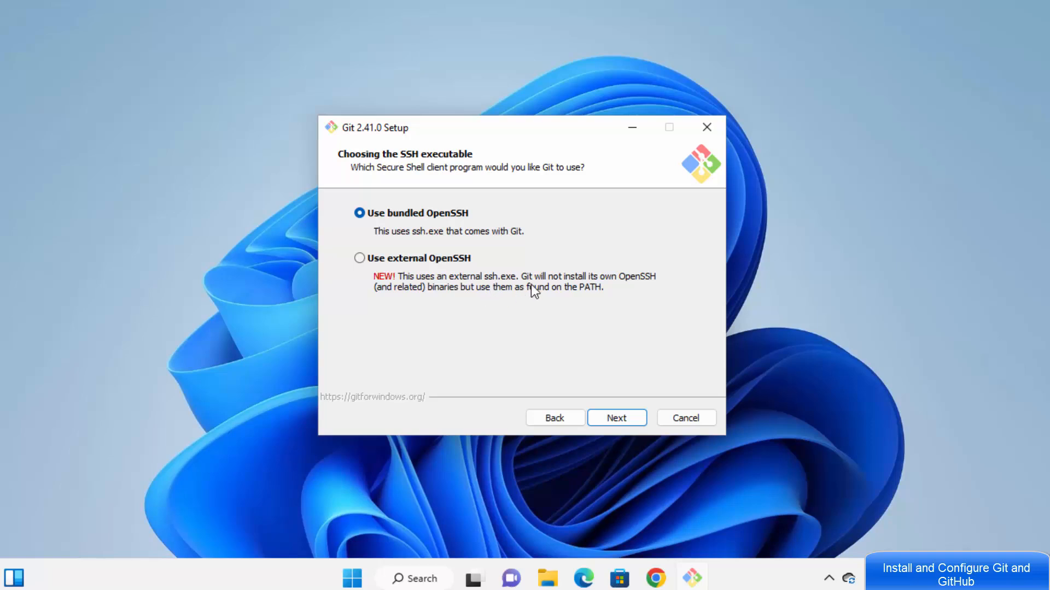
{"action": "left_click", "coordinate": [620, 418]}
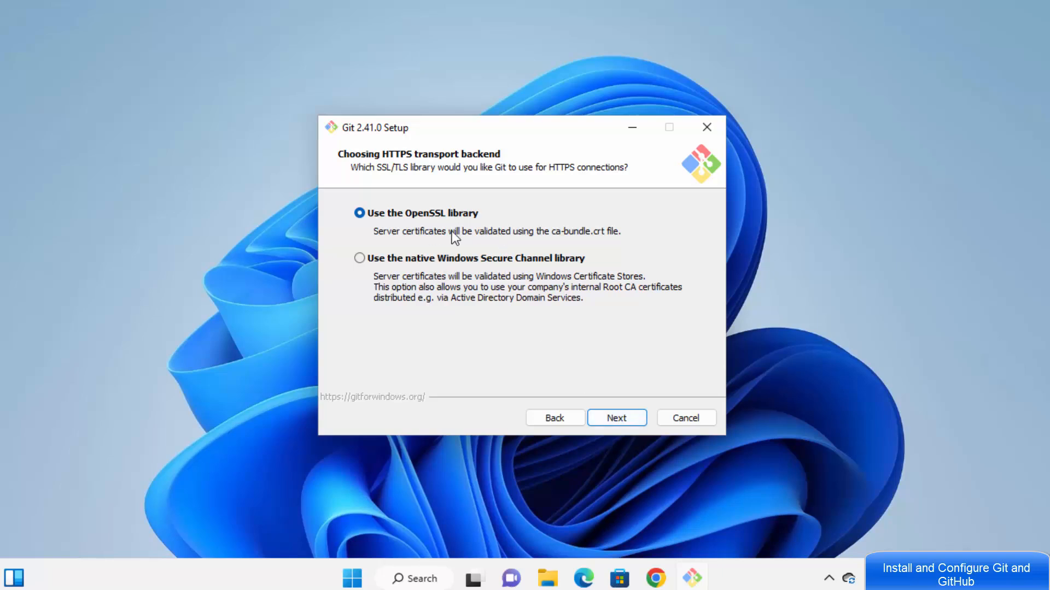
{"action": "left_click", "coordinate": [617, 418]}
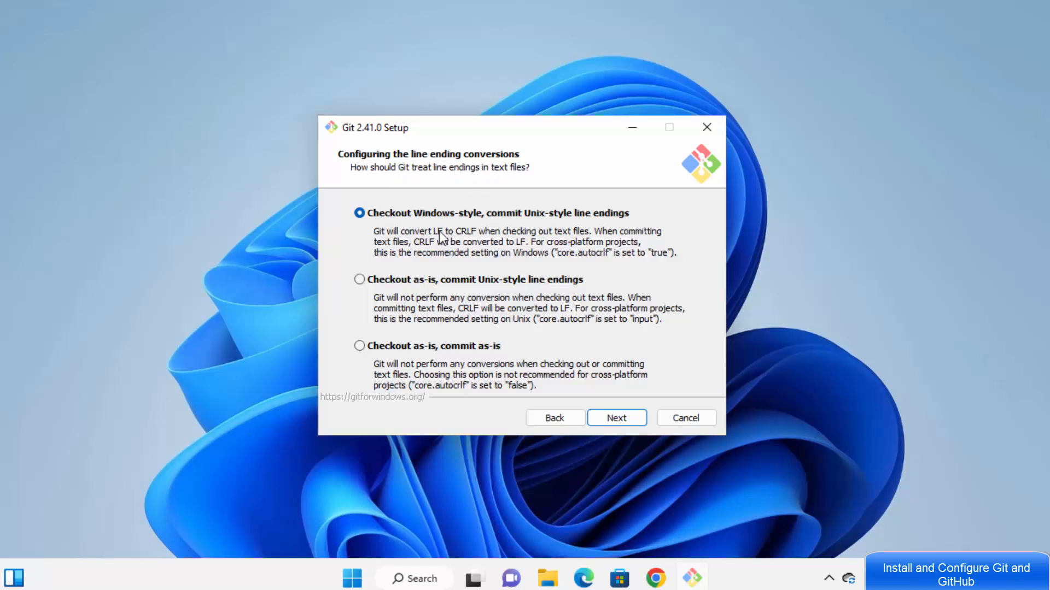
{"action": "left_click", "coordinate": [622, 418]}
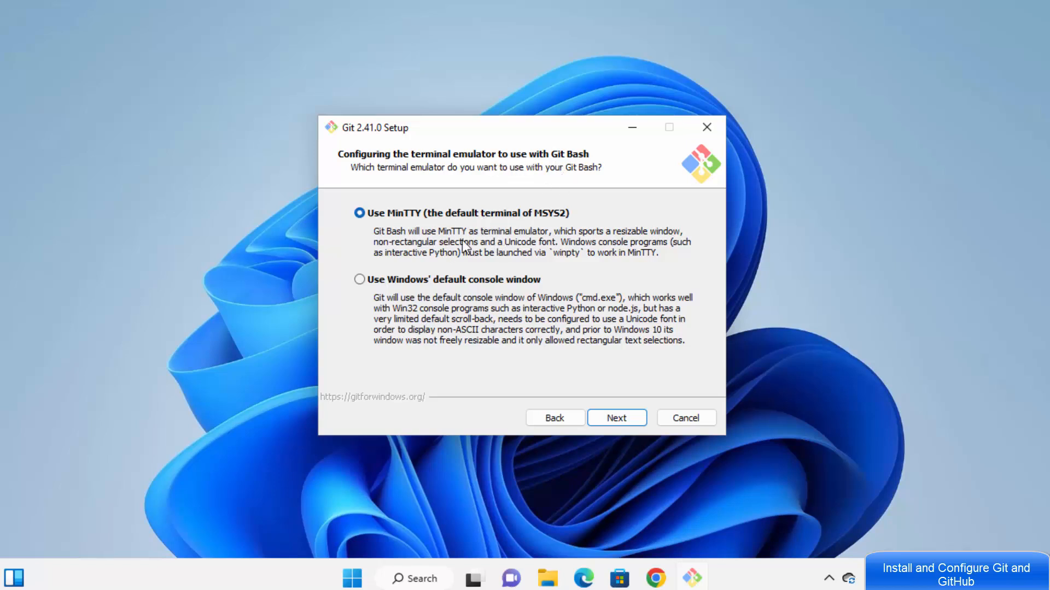
{"action": "left_click", "coordinate": [614, 417]}
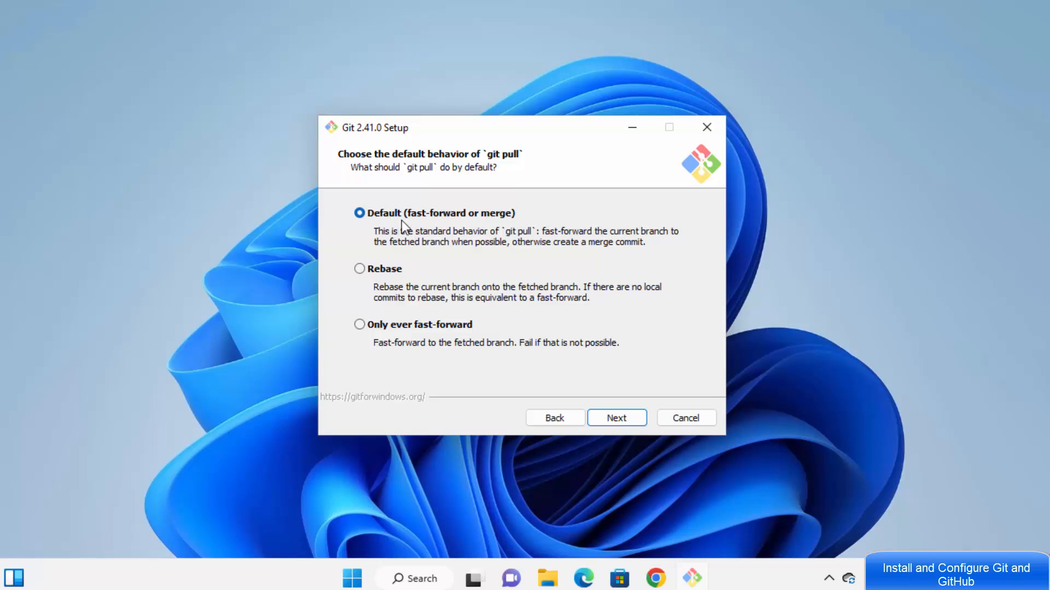
Step: Keep default pull, Credential Manager and caching, enable both experimental options, then install
{"action": "left_click", "coordinate": [616, 419]}
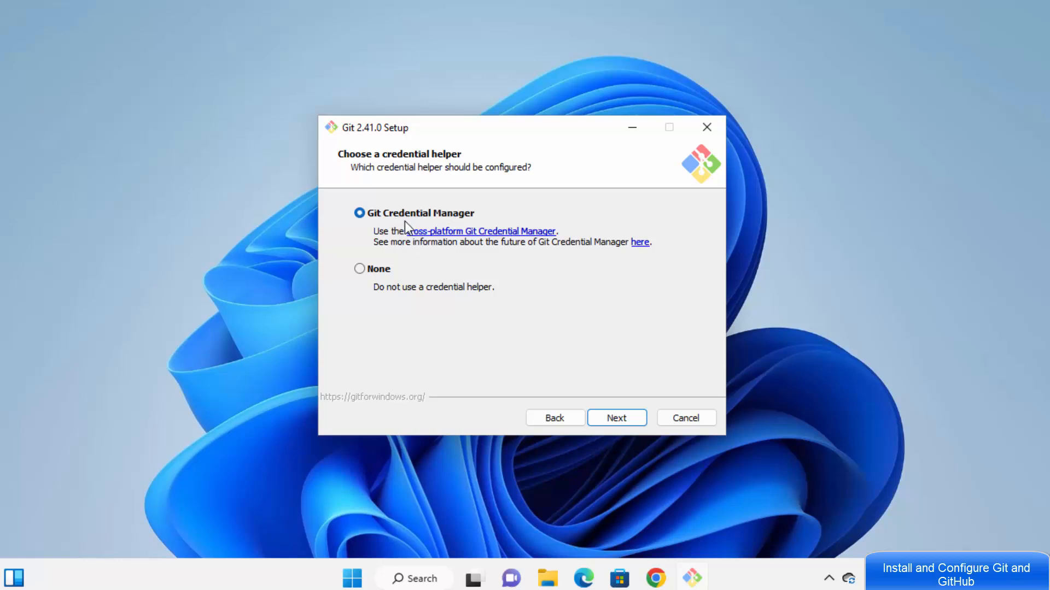
{"action": "left_click", "coordinate": [627, 419]}
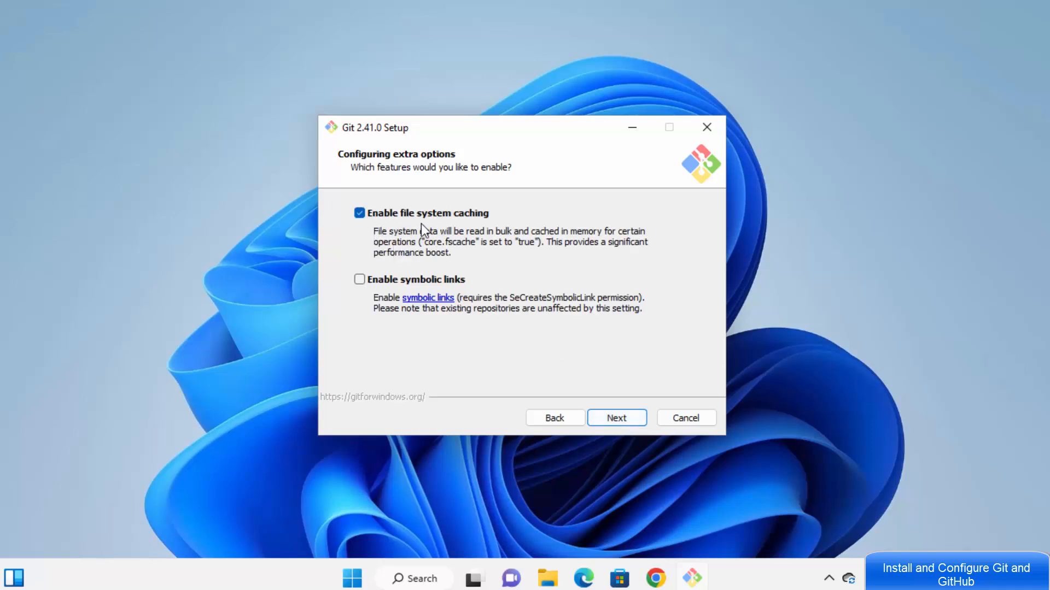
{"action": "left_click", "coordinate": [617, 418]}
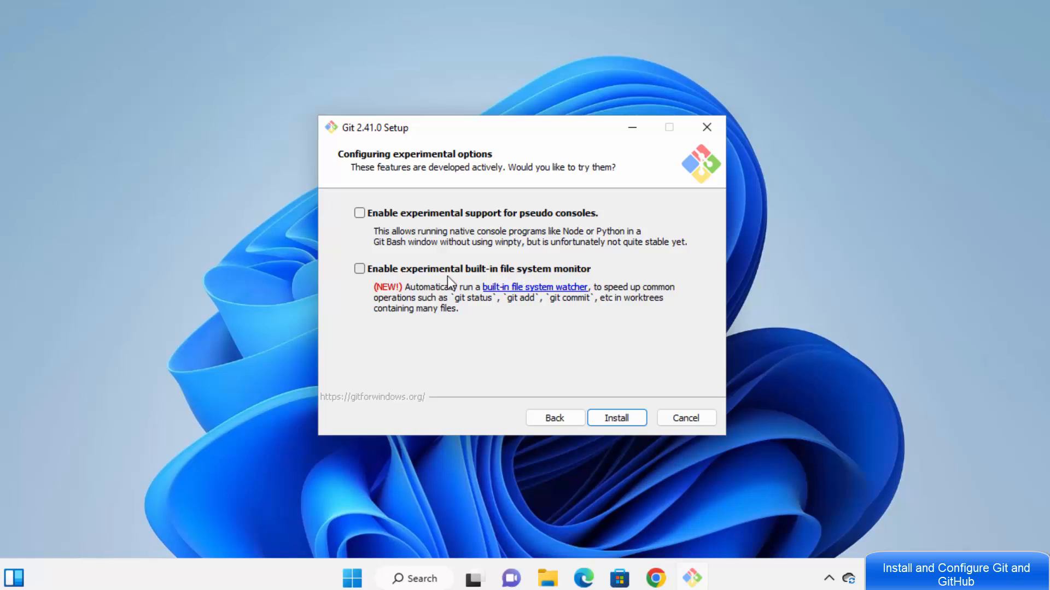
{"action": "left_click", "coordinate": [361, 269]}
{"action": "left_click", "coordinate": [361, 216]}
{"action": "left_click", "coordinate": [618, 419]}
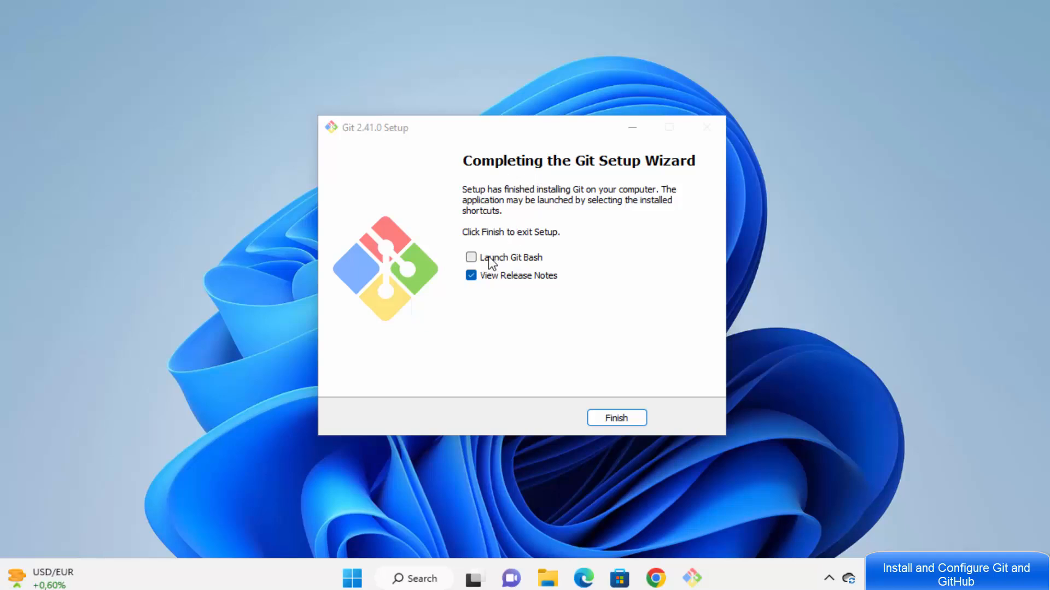
Step: Finish setup with Launch Git Bash ticked and release notes unticked, then close Git Bash
{"action": "left_click", "coordinate": [471, 257]}
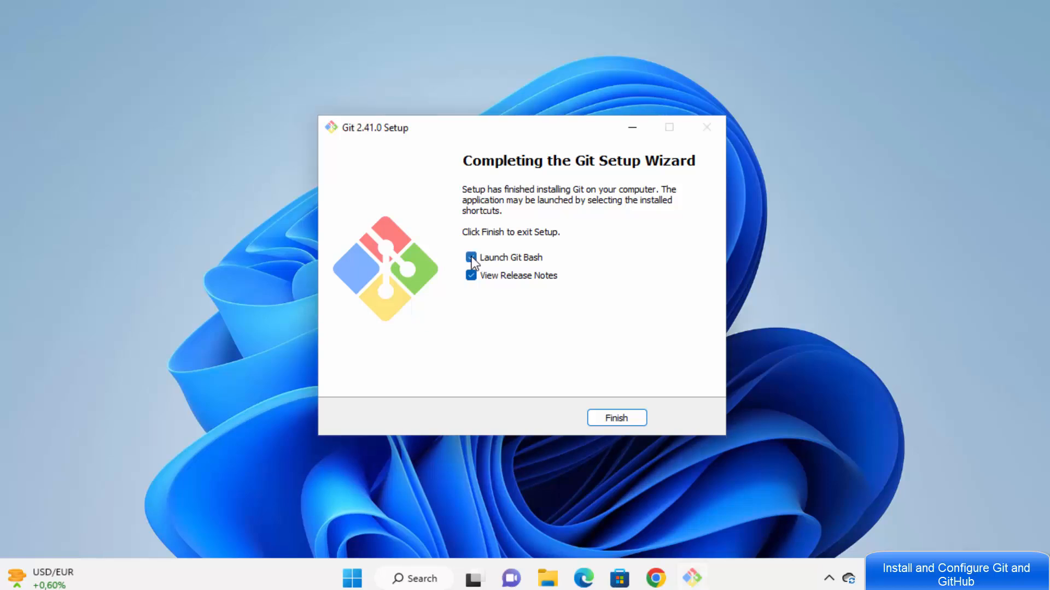
{"action": "left_click", "coordinate": [471, 276]}
{"action": "left_click", "coordinate": [609, 421]}
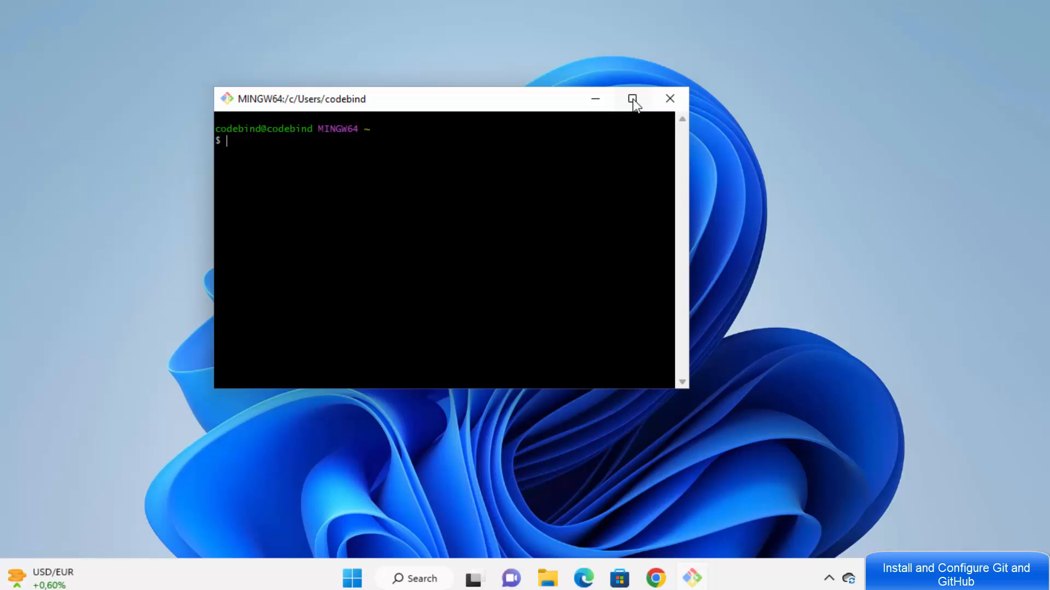
{"action": "left_click", "coordinate": [632, 100]}
{"action": "left_click", "coordinate": [1044, 12]}
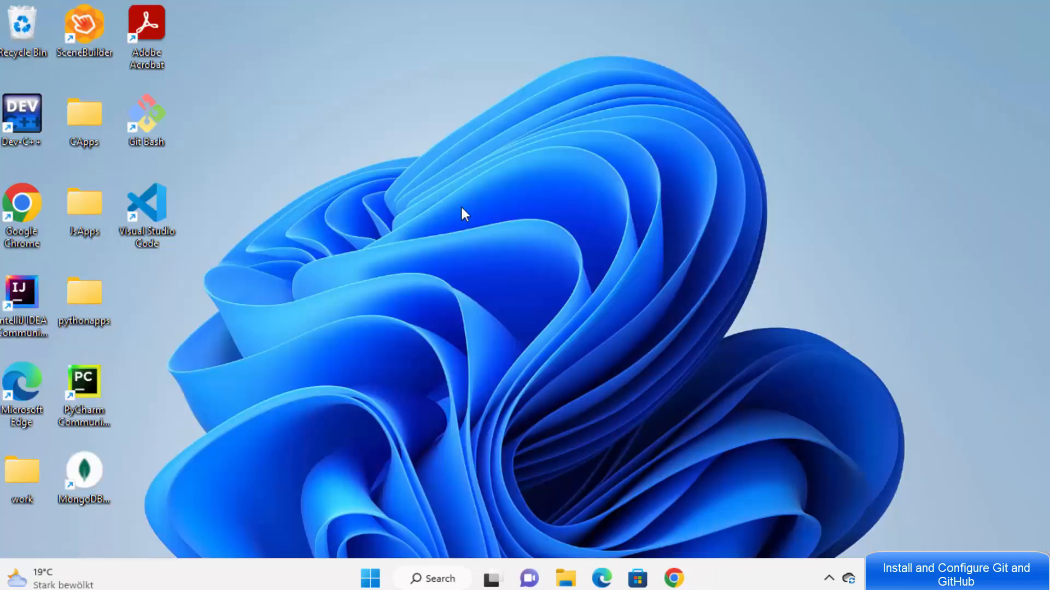
Step: Launch Git Bash from the Start menu's Git folder, then start Git GUI from Recommended
{"action": "left_click", "coordinate": [372, 581]}
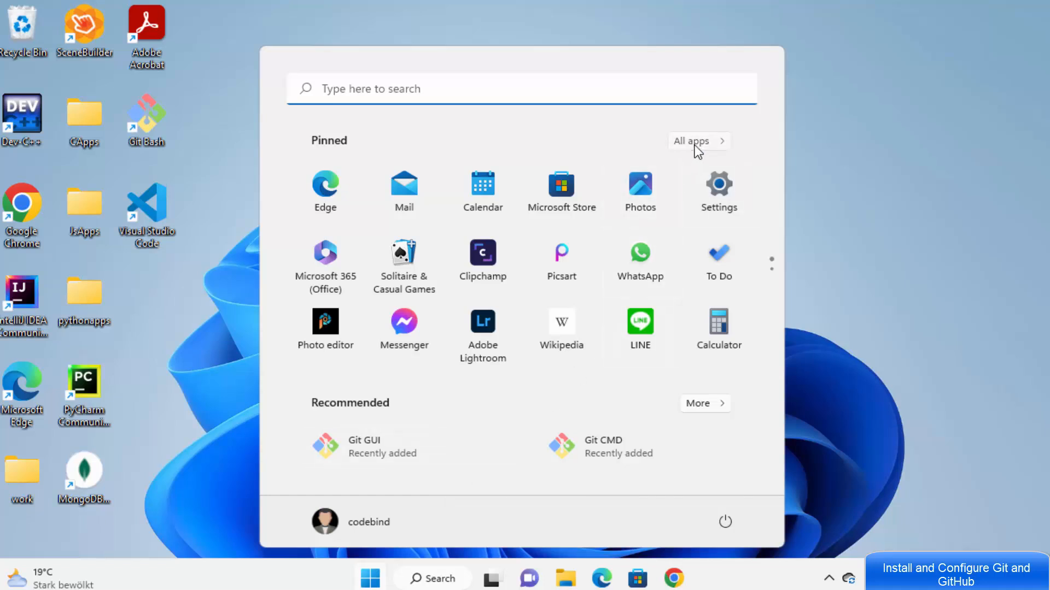
{"action": "left_click", "coordinate": [694, 145]}
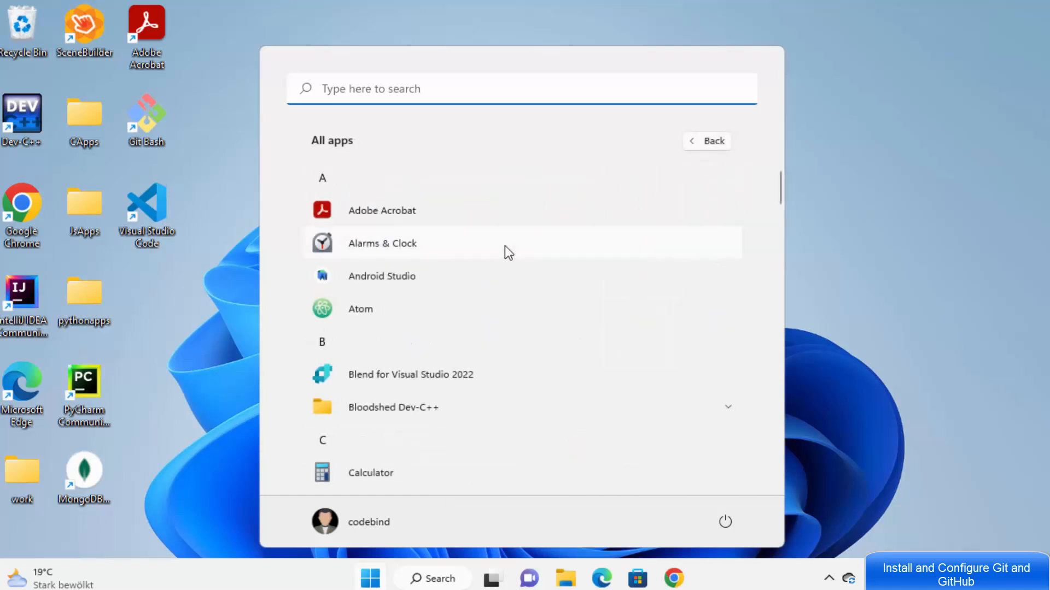
{"action": "scroll", "coordinate": [505, 246], "scroll_direction": "down", "scroll_amount": 7}
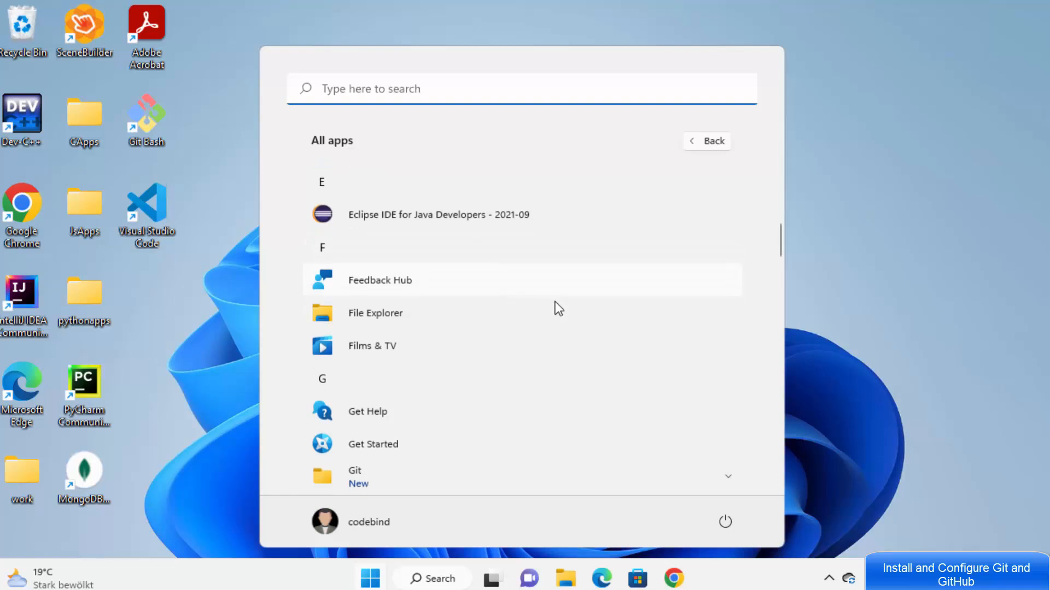
{"action": "scroll", "coordinate": [557, 308], "scroll_direction": "down", "scroll_amount": 4}
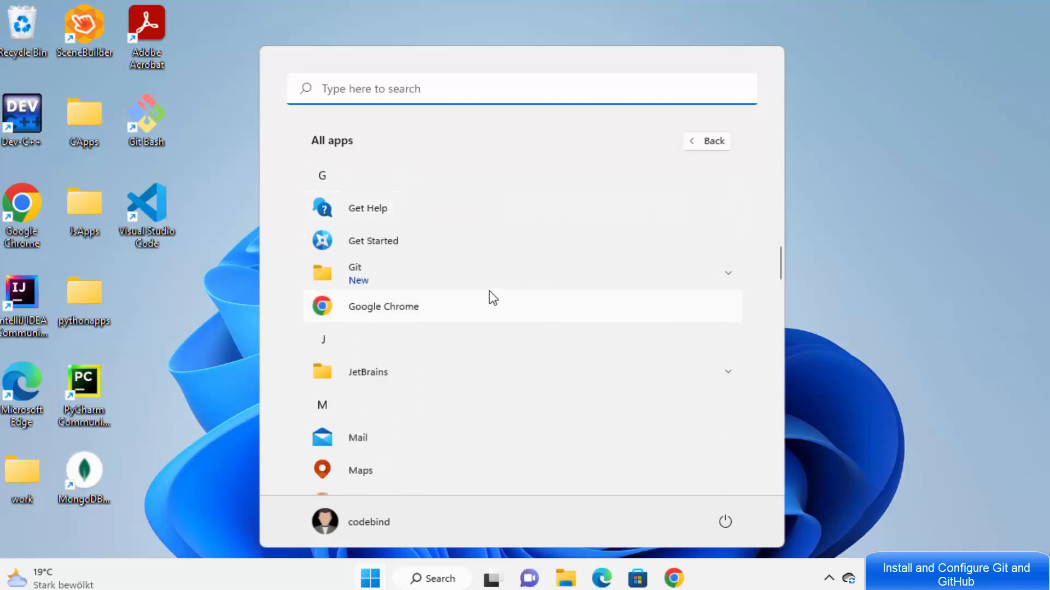
{"action": "left_click", "coordinate": [369, 280]}
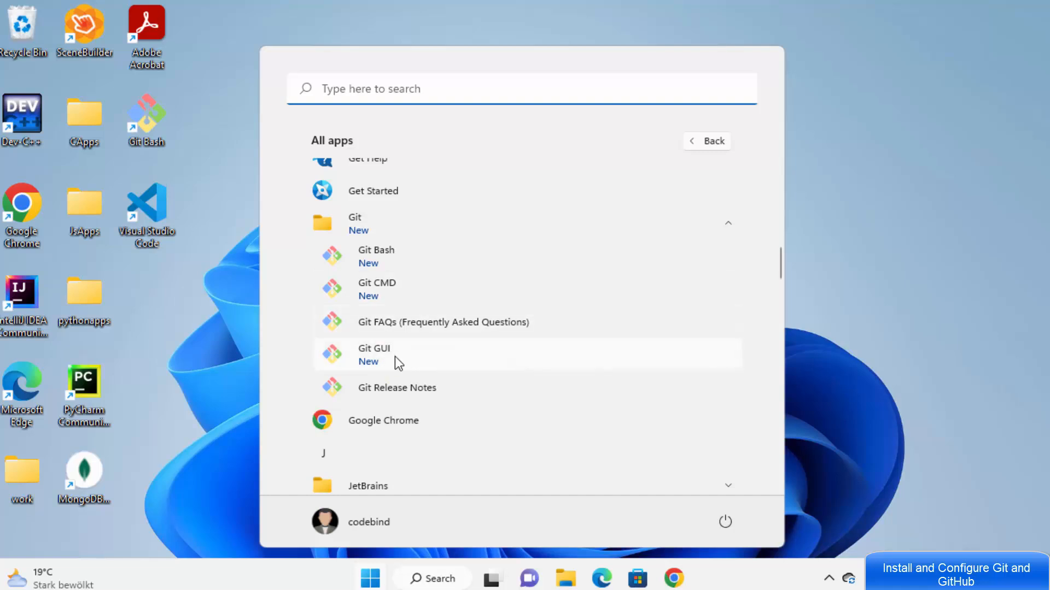
{"action": "left_click", "coordinate": [399, 258]}
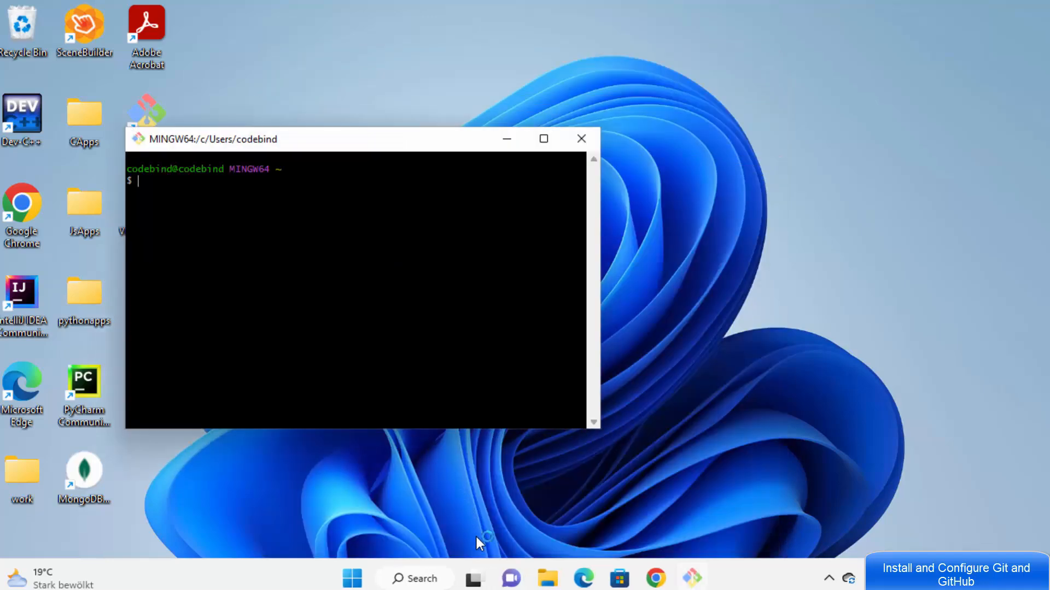
{"action": "left_click", "coordinate": [350, 580]}
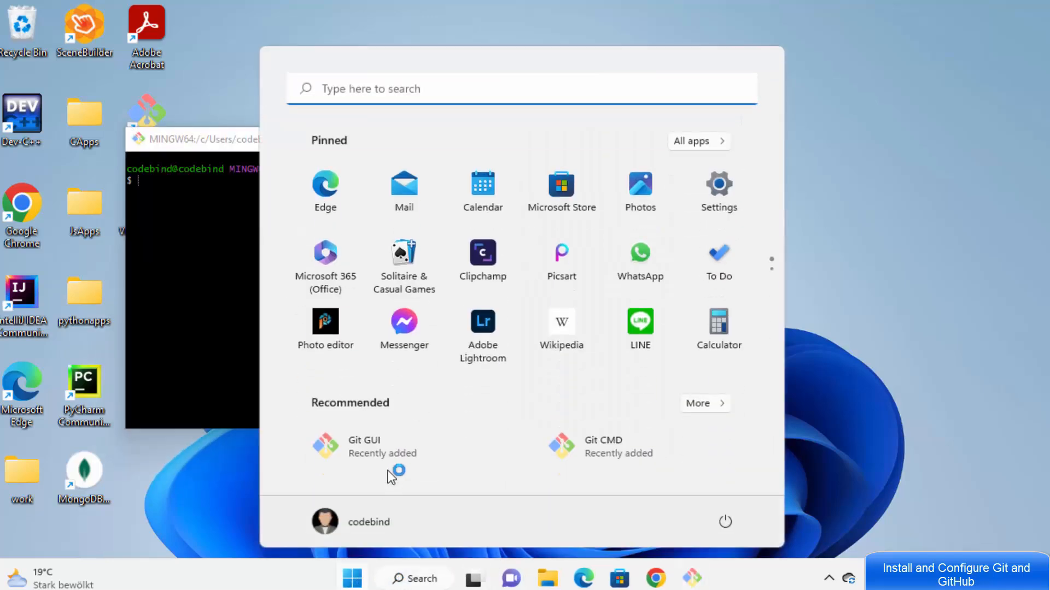
{"action": "left_click", "coordinate": [390, 456]}
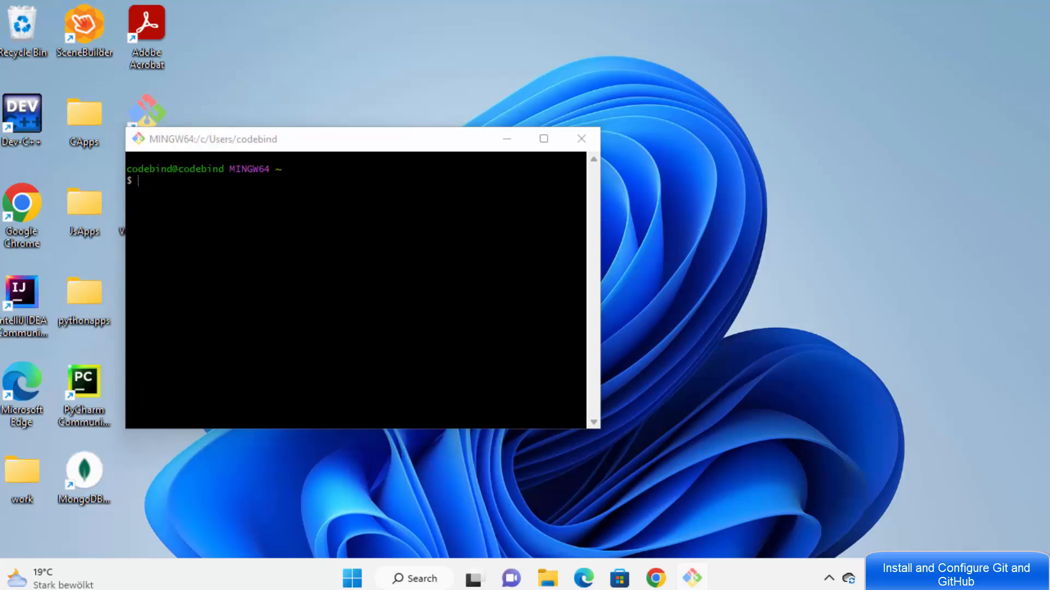
Step: Move the Git Gui window aside, quit it, and maximize the MINGW64 terminal
{"action": "left_click_drag", "start_coordinate": [288, 110], "coordinate": [610, 104]}
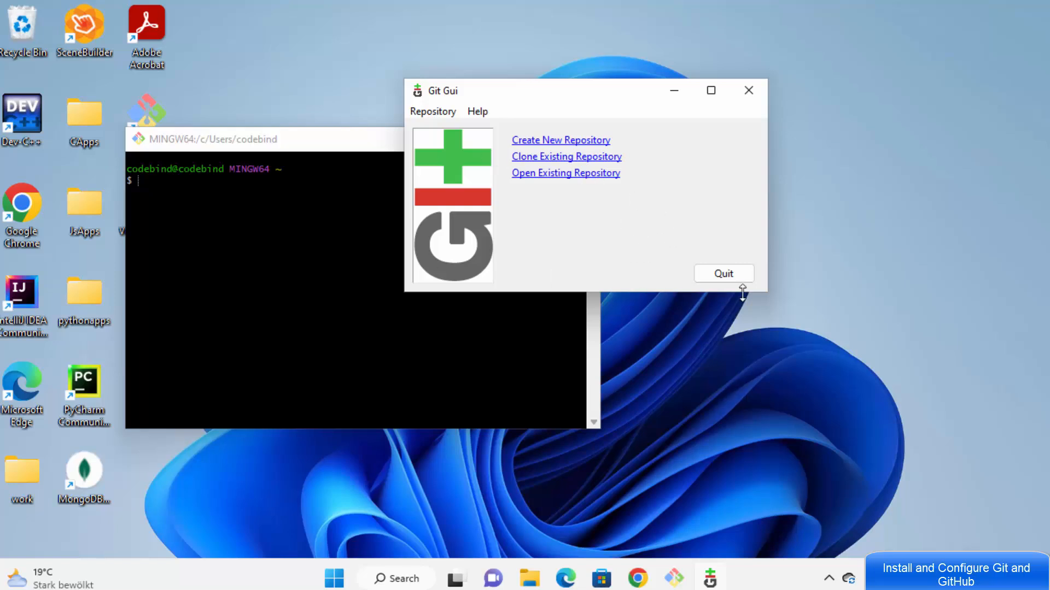
{"action": "left_click", "coordinate": [723, 273]}
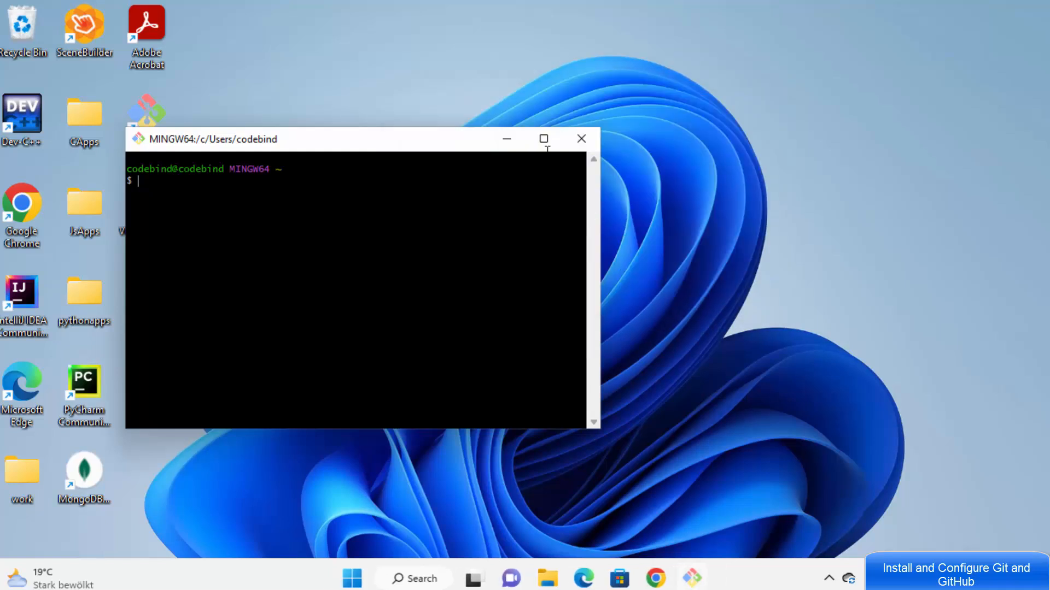
{"action": "left_click", "coordinate": [544, 138]}
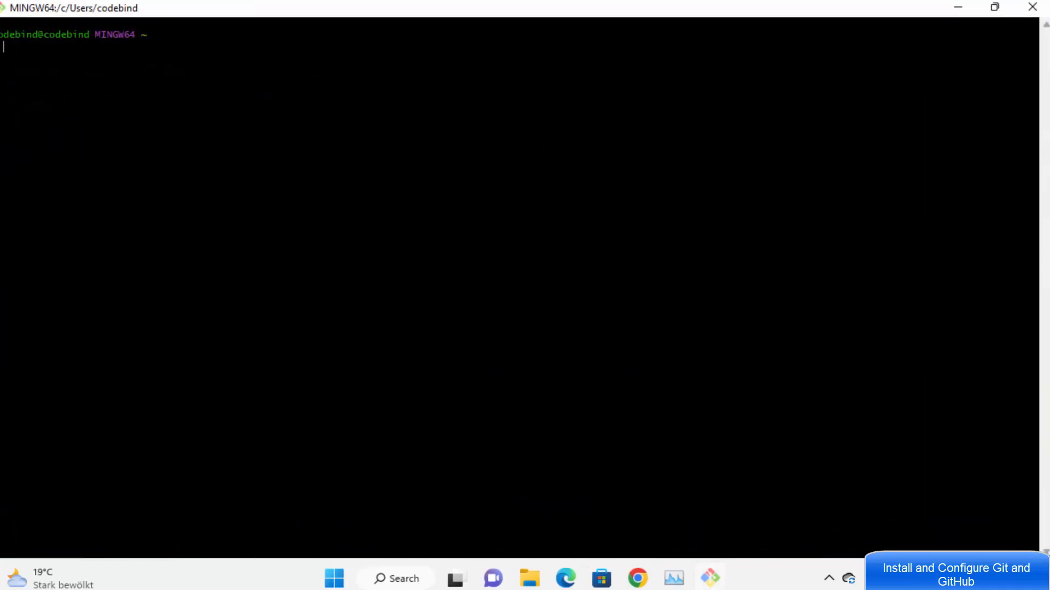
Step: Close the terminal and bring the JsApps Explorer window back into view
{"action": "left_click", "coordinate": [1021, 12]}
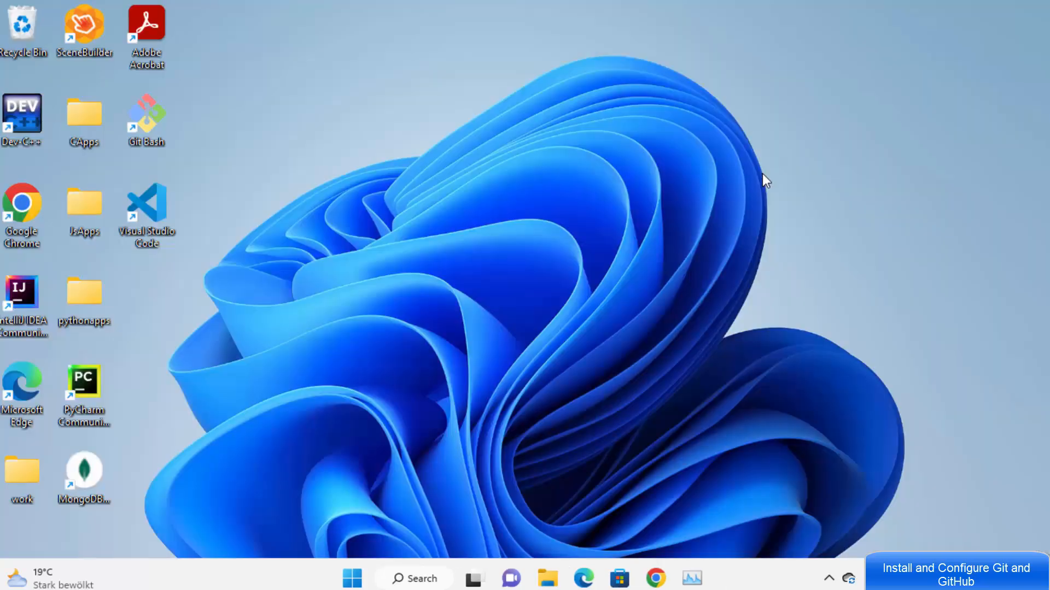
{"action": "left_click", "coordinate": [547, 578]}
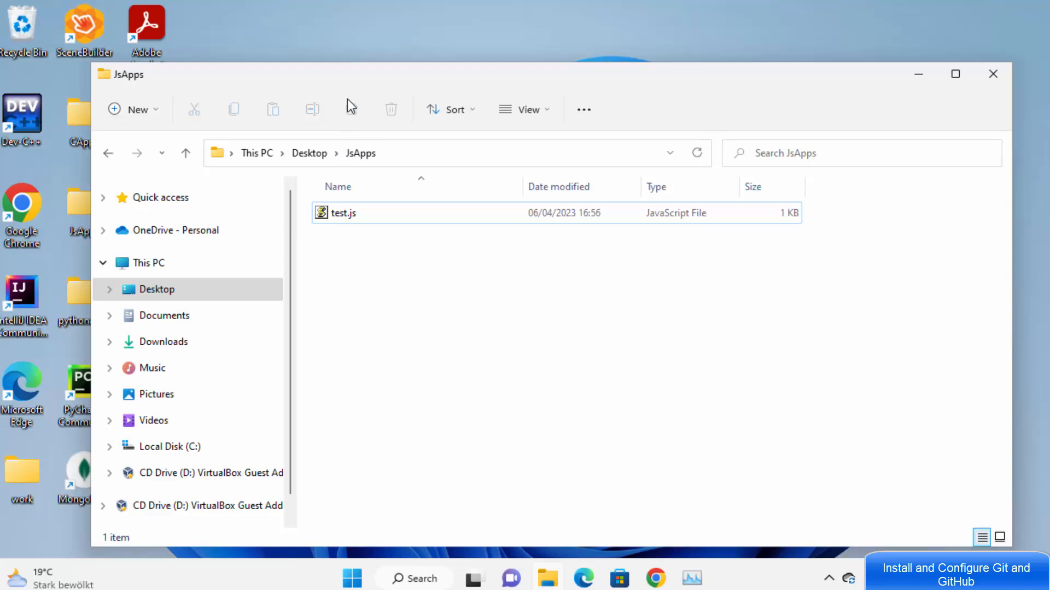
{"action": "left_click_drag", "start_coordinate": [331, 78], "coordinate": [451, 78]}
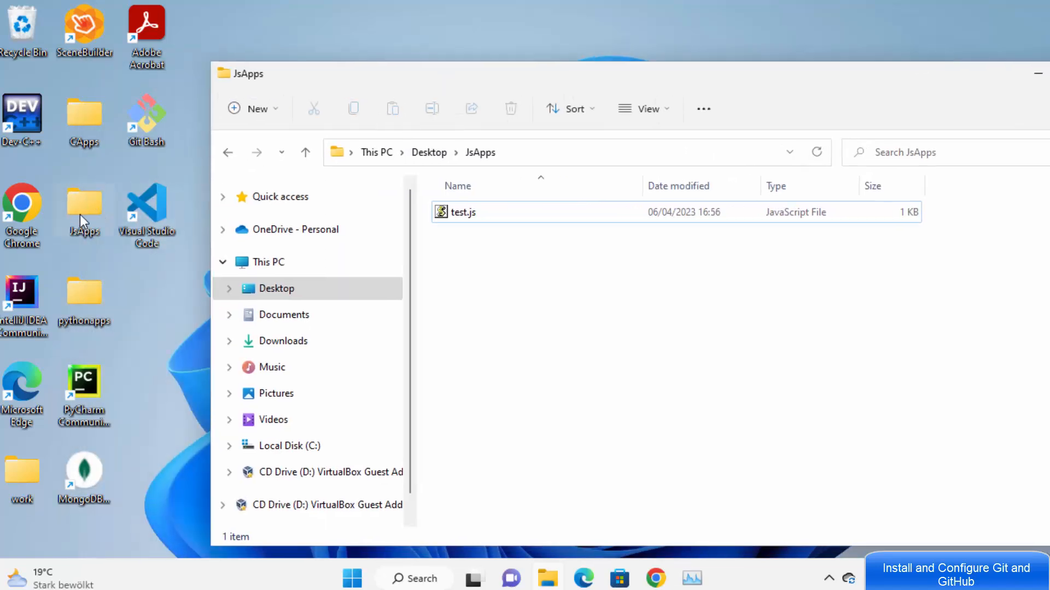
{"action": "left_click", "coordinate": [471, 212]}
{"action": "left_click", "coordinate": [505, 249]}
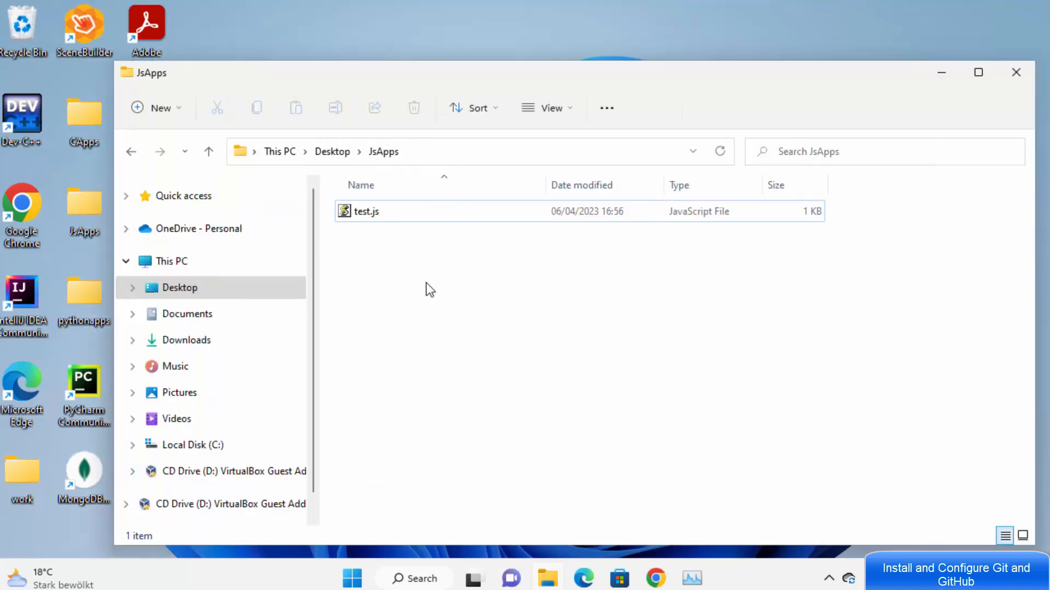
Step: Open a maximized Git Bash terminal in JsApps via Show more options > Git Bash Here
{"action": "right_click", "coordinate": [460, 256]}
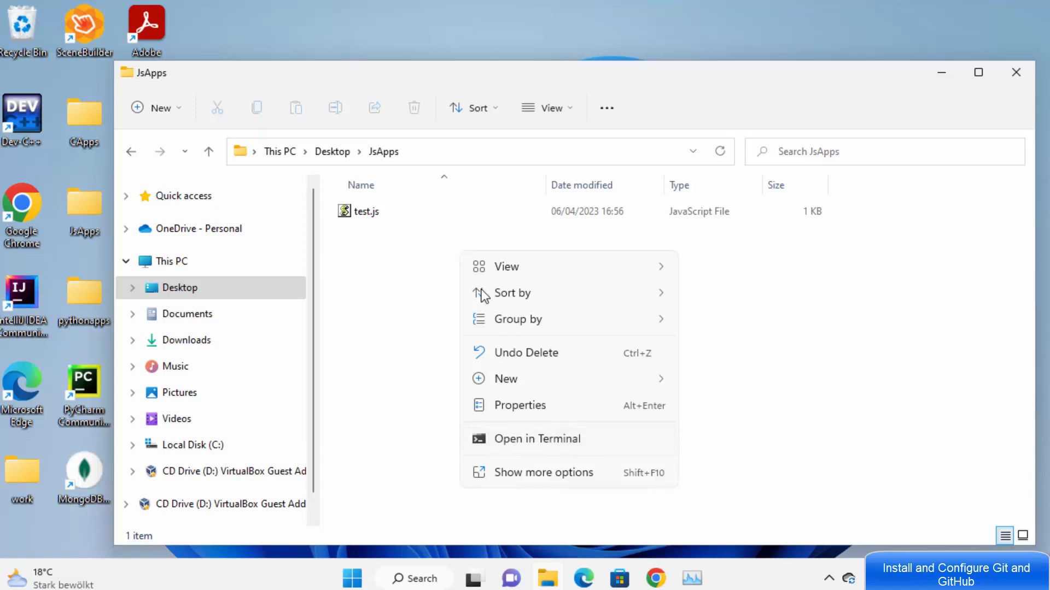
{"action": "left_click", "coordinate": [552, 474]}
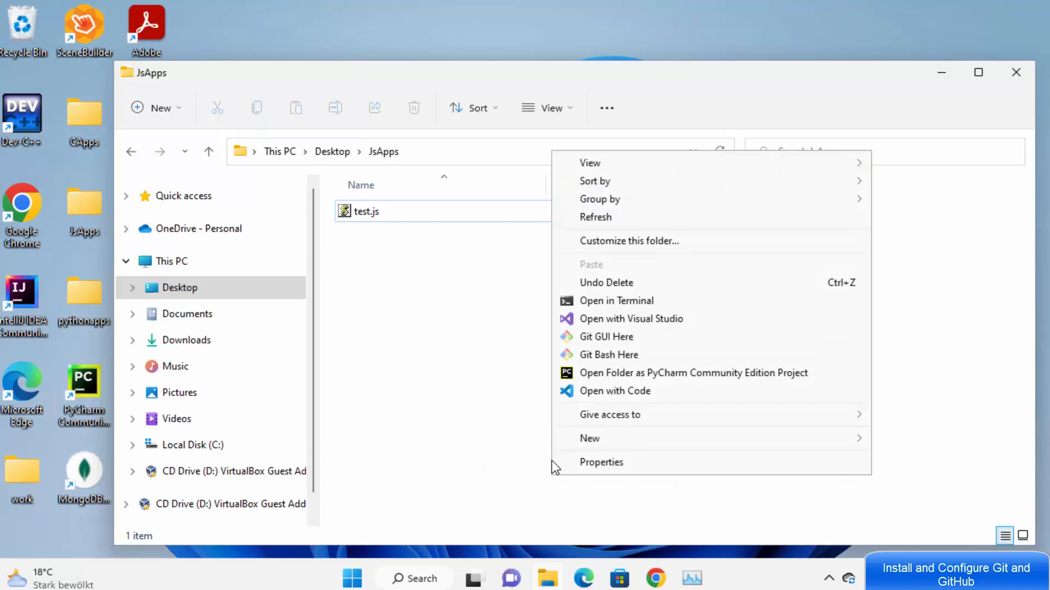
{"action": "left_click", "coordinate": [591, 357]}
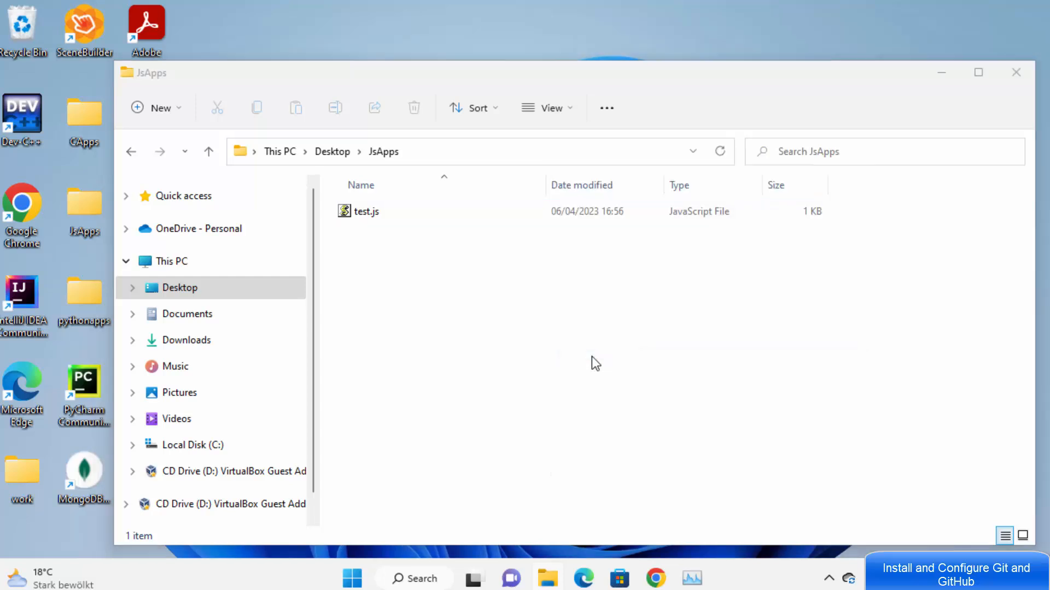
{"action": "left_click", "coordinate": [437, 32]}
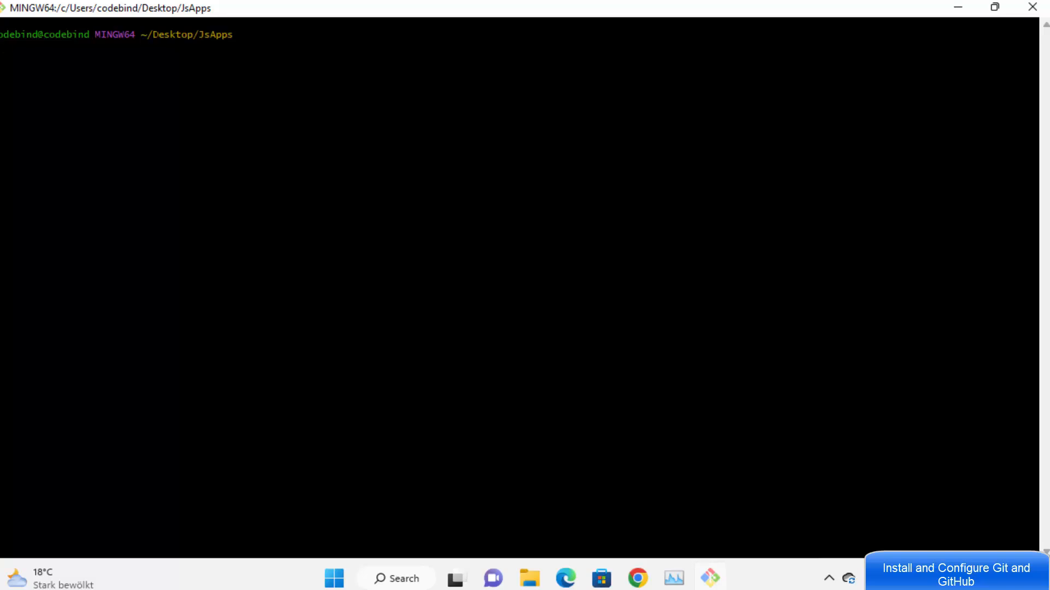
Step: Run git init in ~/Desktop/JsApps to create an empty repository on main
{"action": "double_click", "coordinate": [187, 35]}
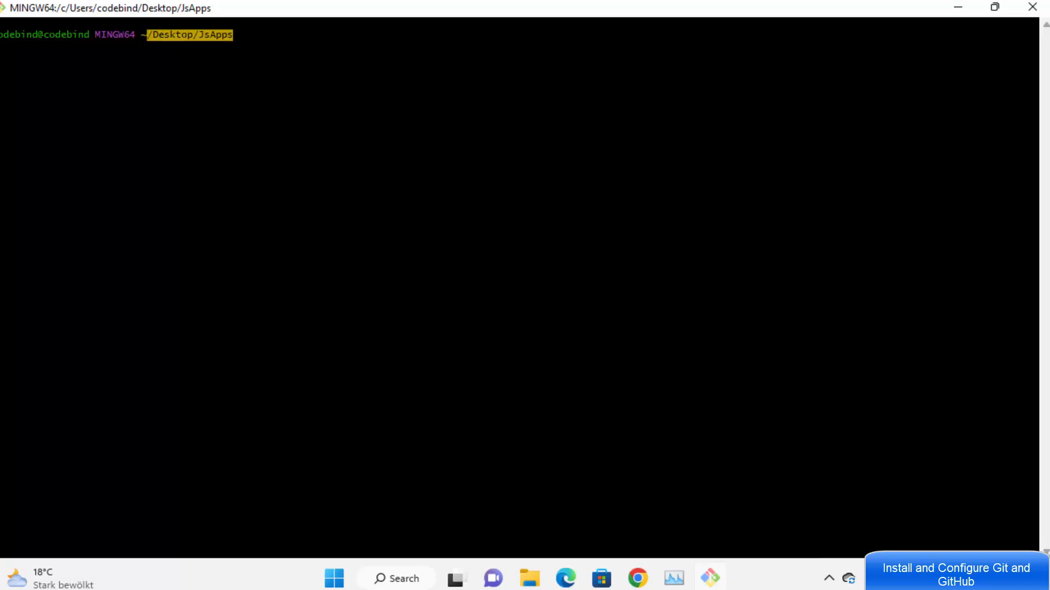
{"action": "left_click", "coordinate": [187, 60]}
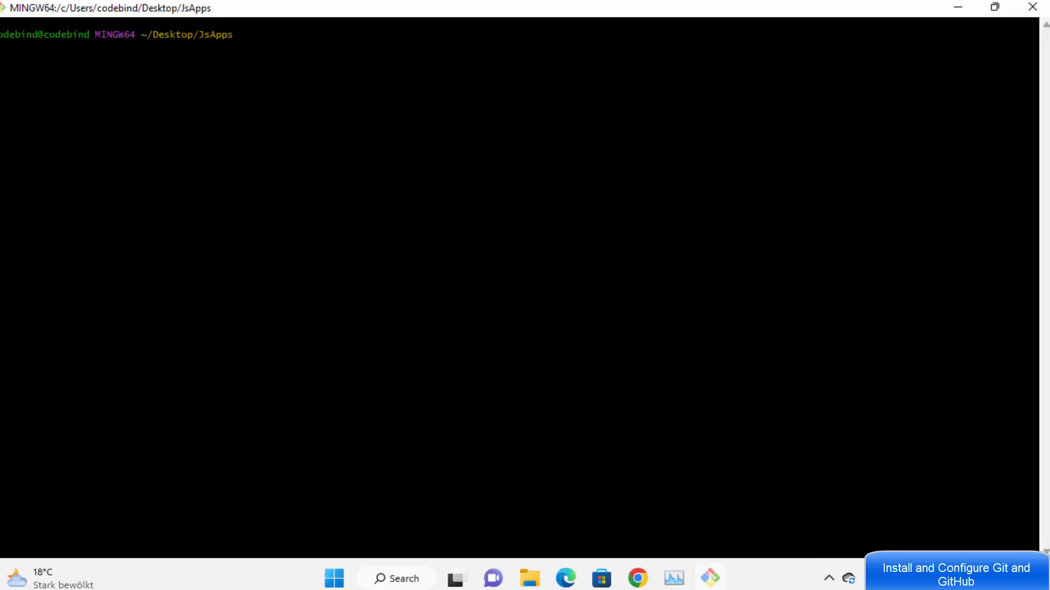
{"action": "type", "text": "git init"}
{"action": "key", "text": "Return"}
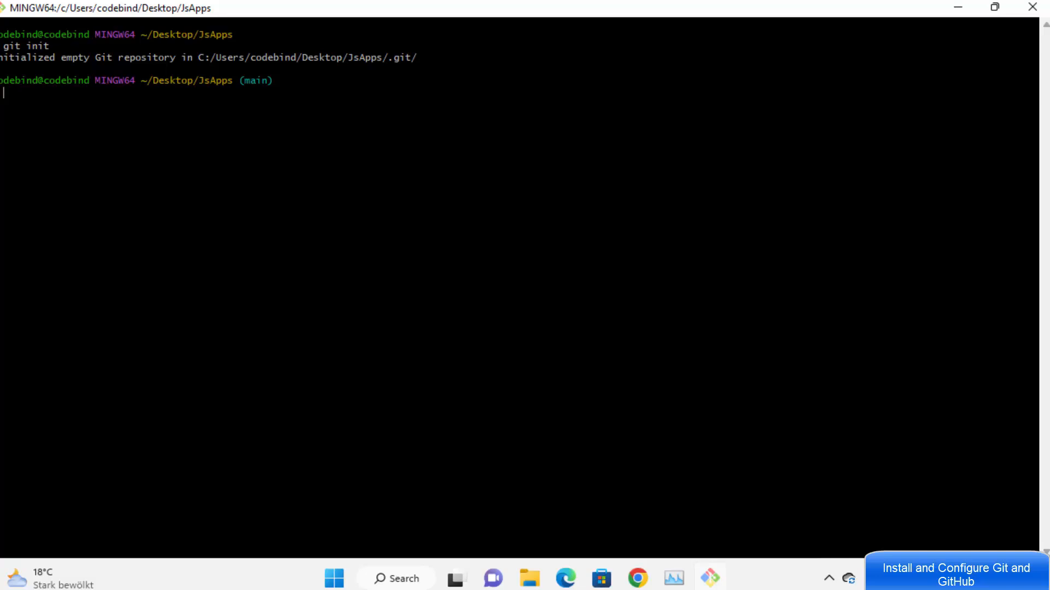
Step: List all files with ls -al and highlight the new .git folder beside test.js
{"action": "type", "text": "ls -al"}
{"action": "key", "text": "Return"}
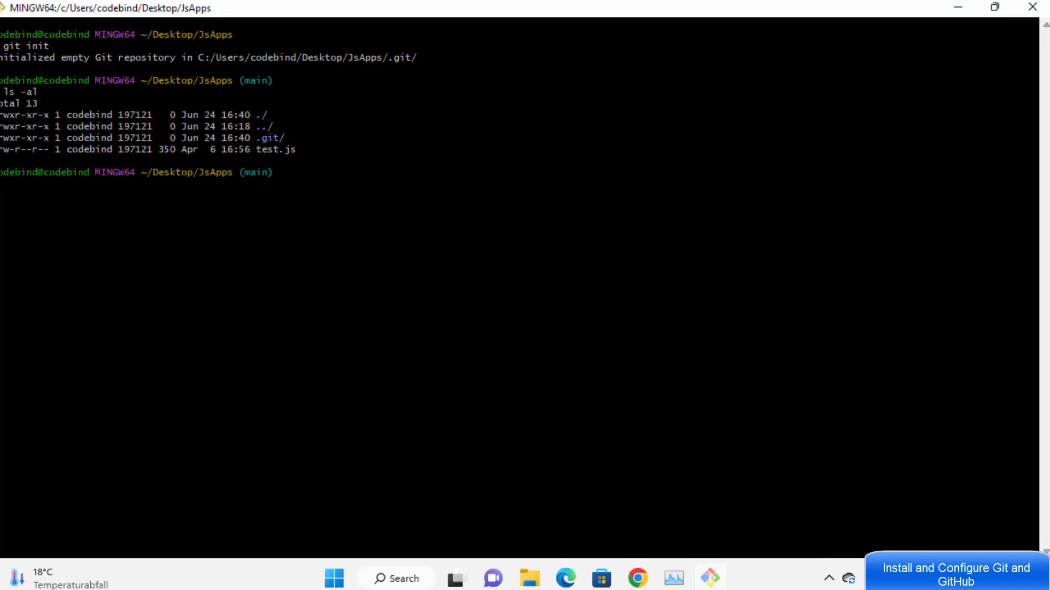
{"action": "mouse_move", "coordinate": [258, 137]}
{"action": "left_mouse_down"}
{"action": "mouse_move", "coordinate": [290, 129]}
{"action": "mouse_move", "coordinate": [278, 138]}
{"action": "left_mouse_up"}
{"action": "left_click", "coordinate": [281, 138]}
{"action": "mouse_move", "coordinate": [530, 580]}
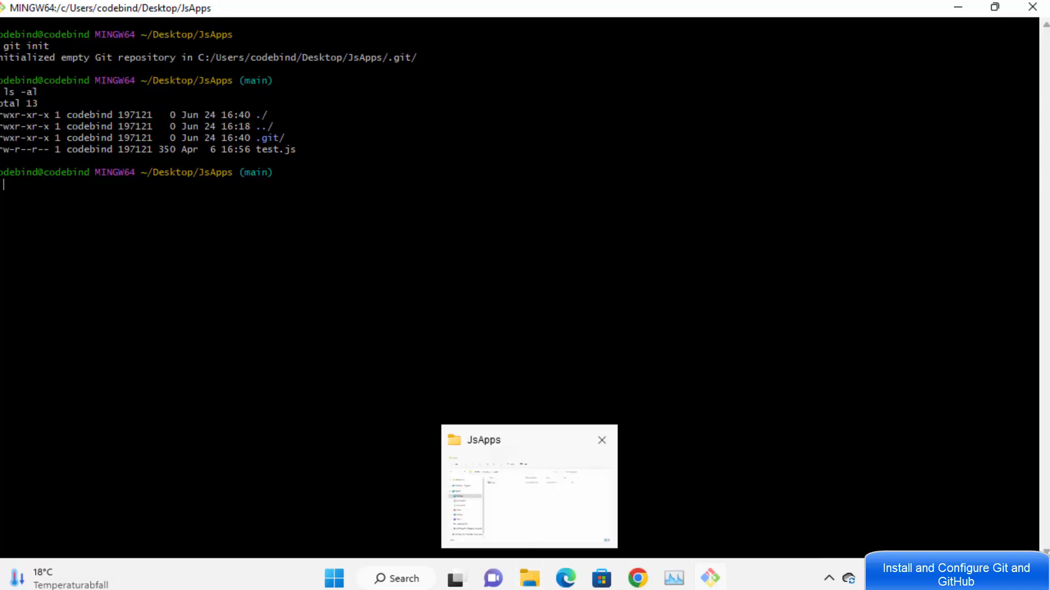
{"action": "left_click_drag", "start_coordinate": [251, 138], "coordinate": [279, 137]}
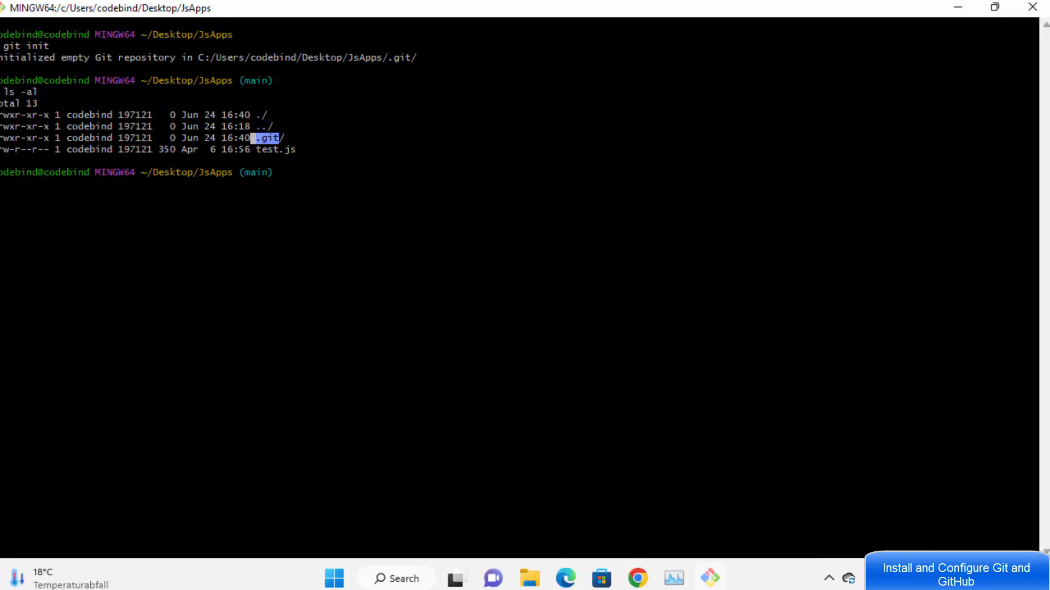
{"action": "left_click", "coordinate": [294, 151]}
Step: Run git status and find test.js listed as an untracked file
{"action": "type", "text": "git status"}
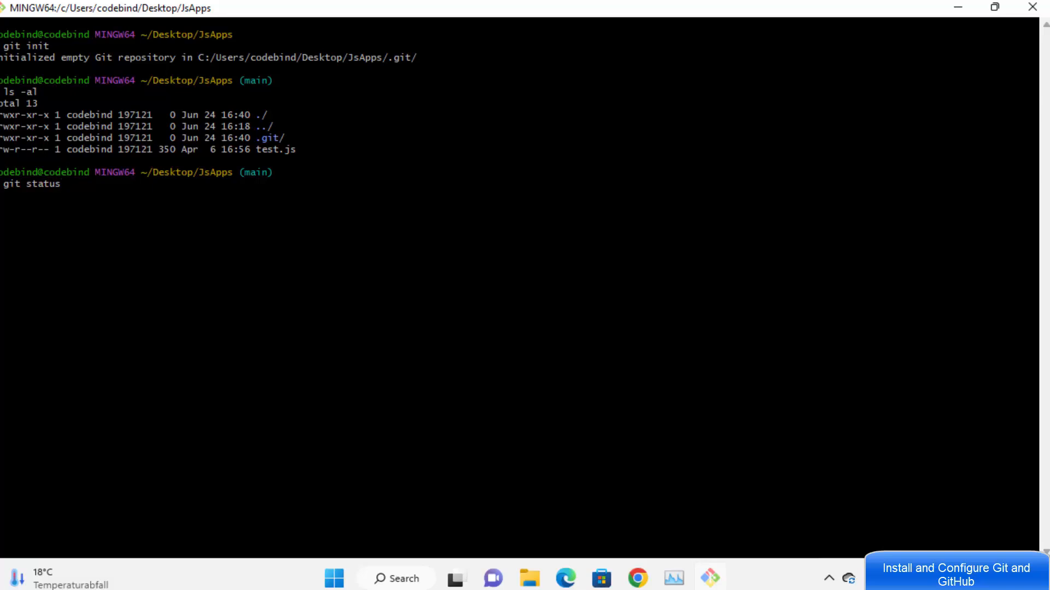
{"action": "key", "text": "Return"}
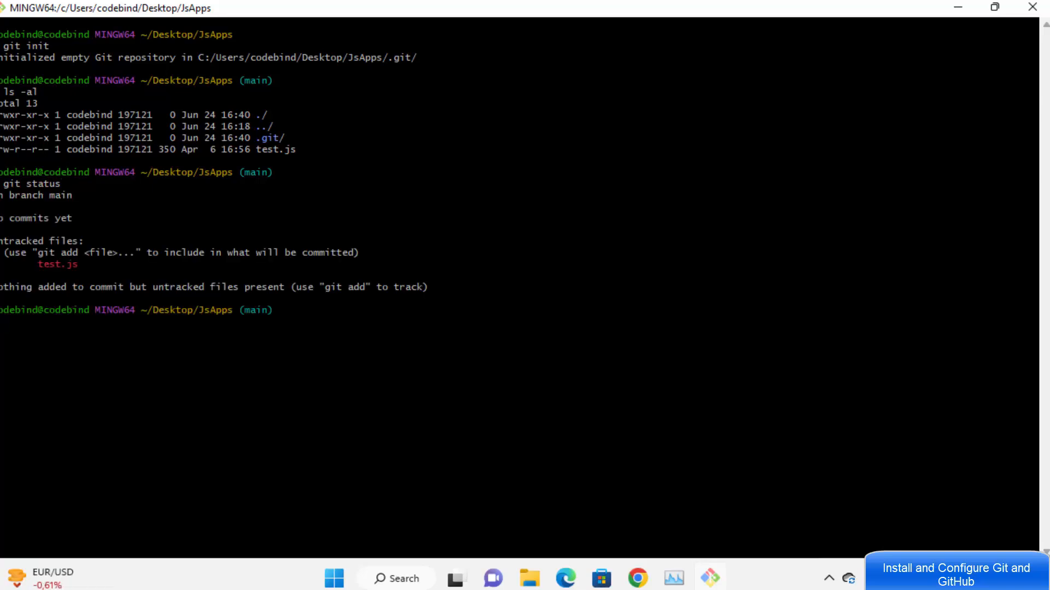
{"action": "left_click_drag", "start_coordinate": [71, 264], "coordinate": [35, 264]}
{"action": "left_click_drag", "start_coordinate": [250, 149], "coordinate": [294, 150]}
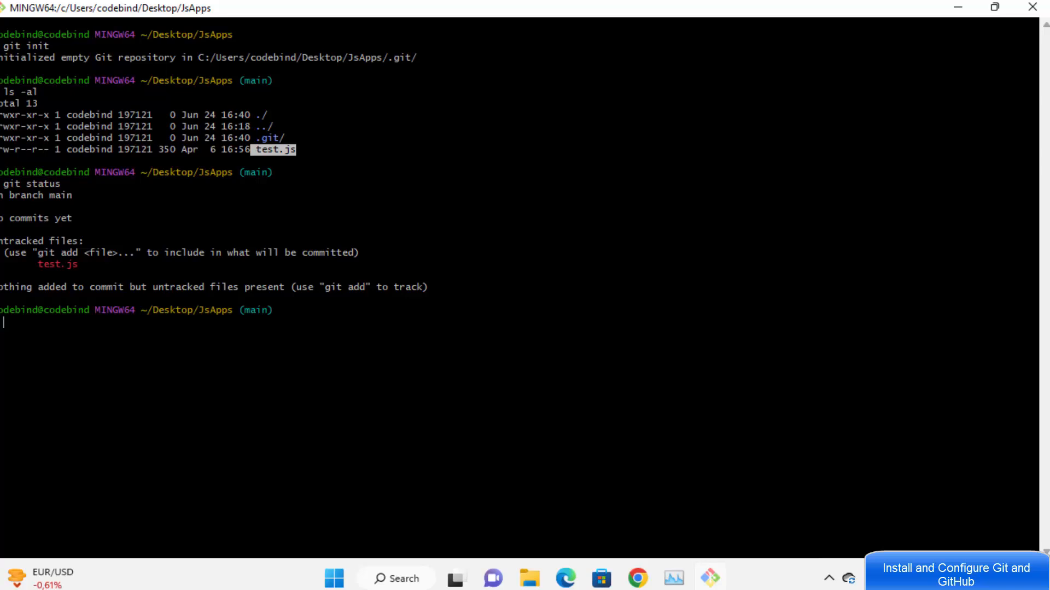
{"action": "key", "text": "Escape"}
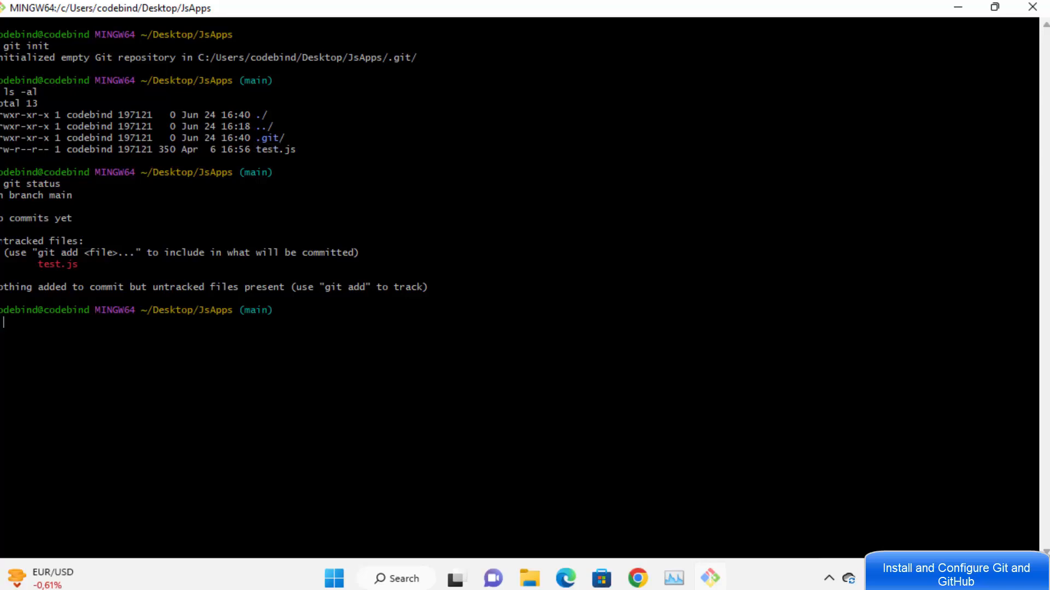
{"action": "left_click_drag", "start_coordinate": [32, 265], "coordinate": [78, 265]}
{"action": "left_click", "coordinate": [79, 264]}
Step: Stage test.js with git add, then confirm git status lists it as a new file
{"action": "type", "text": "git add t"}
{"action": "key", "text": "Tab"}
{"action": "key", "text": "Return"}
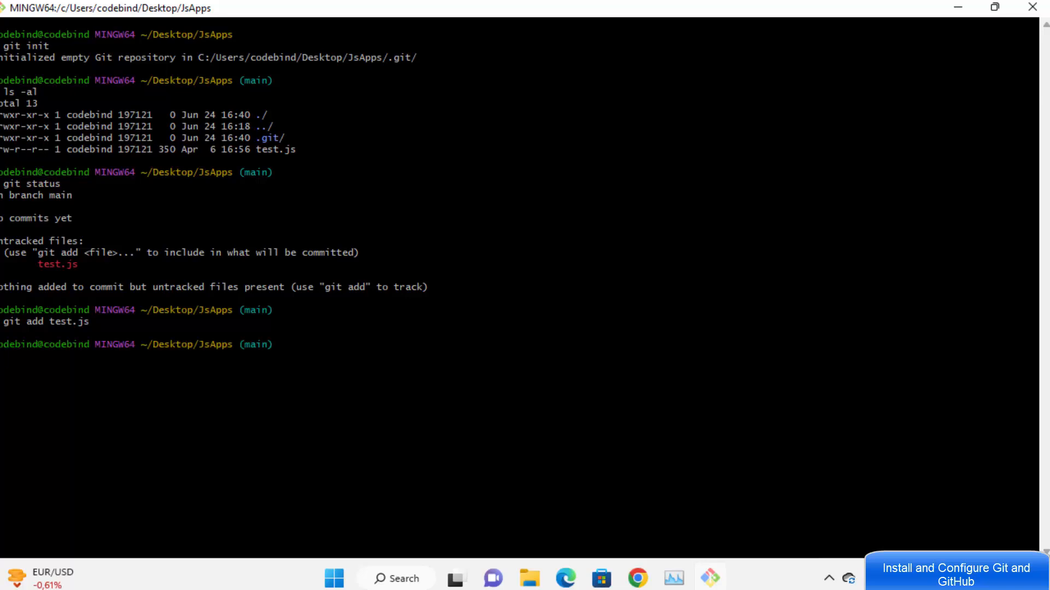
{"action": "type", "text": "git status"}
{"action": "key", "text": "Return"}
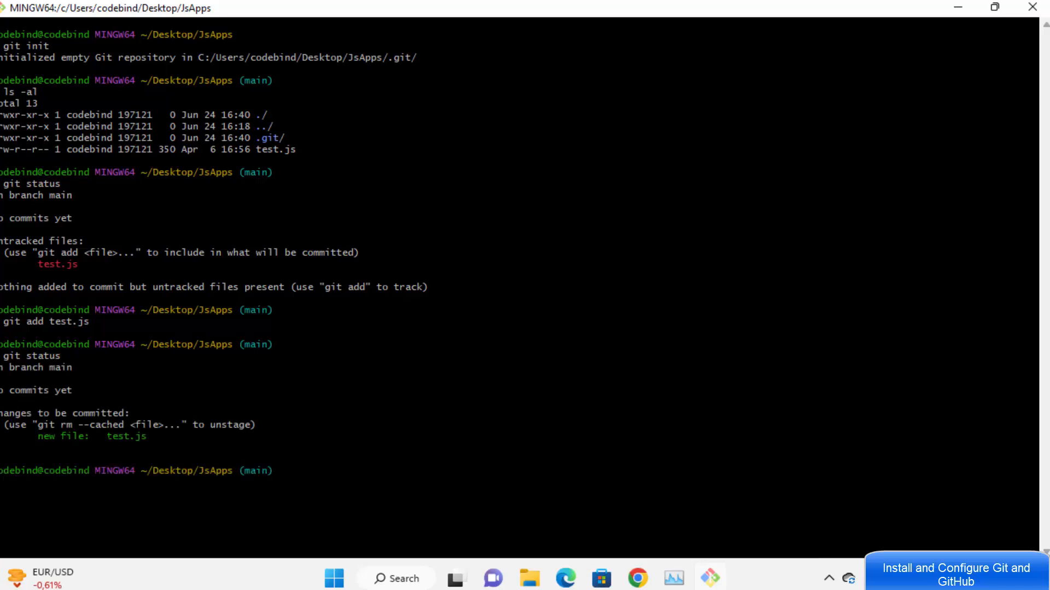
{"action": "left_click_drag", "start_coordinate": [102, 435], "coordinate": [147, 425]}
{"action": "key", "text": "Escape"}
{"action": "left_click_drag", "start_coordinate": [95, 436], "coordinate": [147, 436]}
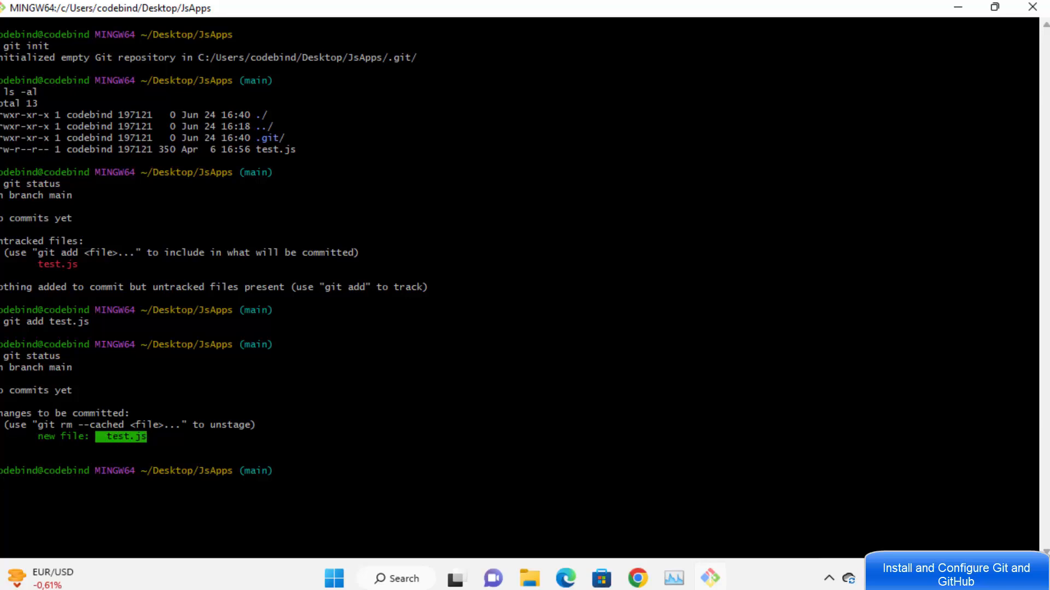
{"action": "double_click", "coordinate": [356, 471]}
{"action": "left_click", "coordinate": [357, 482]}
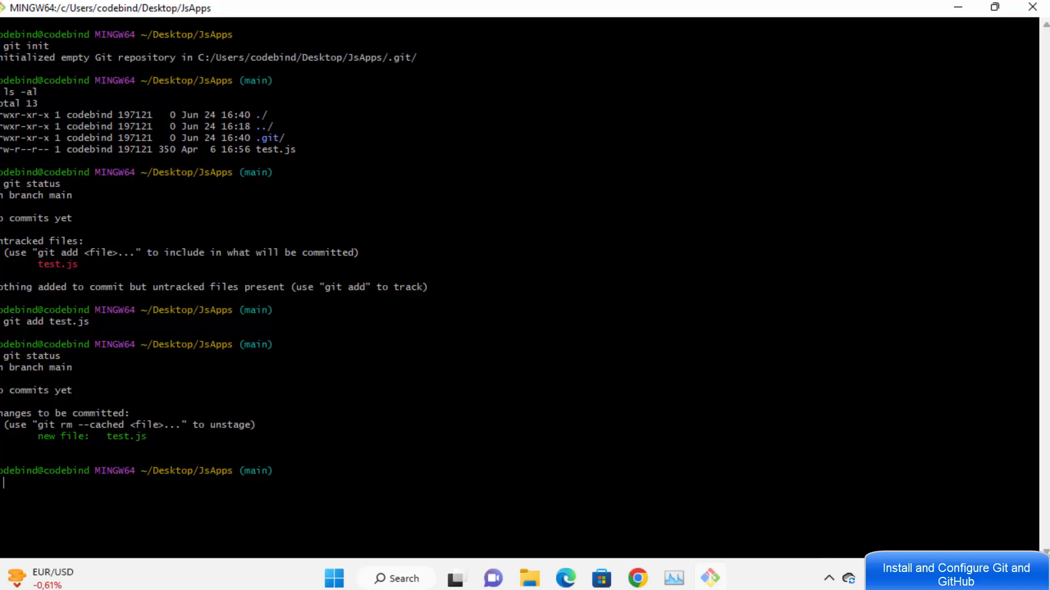
Step: Run git commit -m "first commit" test.js, which fails with 'Author identity unknown'
{"action": "type", "text": "git commit -m \"\""}
{"action": "key", "text": "Left"}
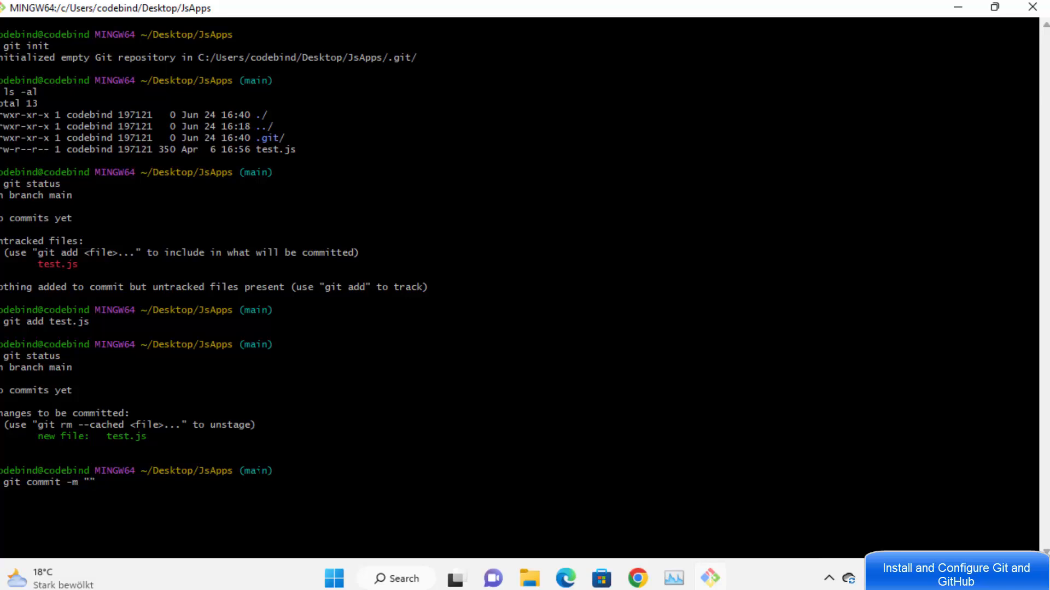
{"action": "type", "text": "first coo"}
{"action": "key", "text": "BackSpace"}
{"action": "type", "text": "mmit"}
{"action": "key", "text": "Right"}
{"action": "type", "text": "test.js"}
{"action": "key", "text": "Return"}
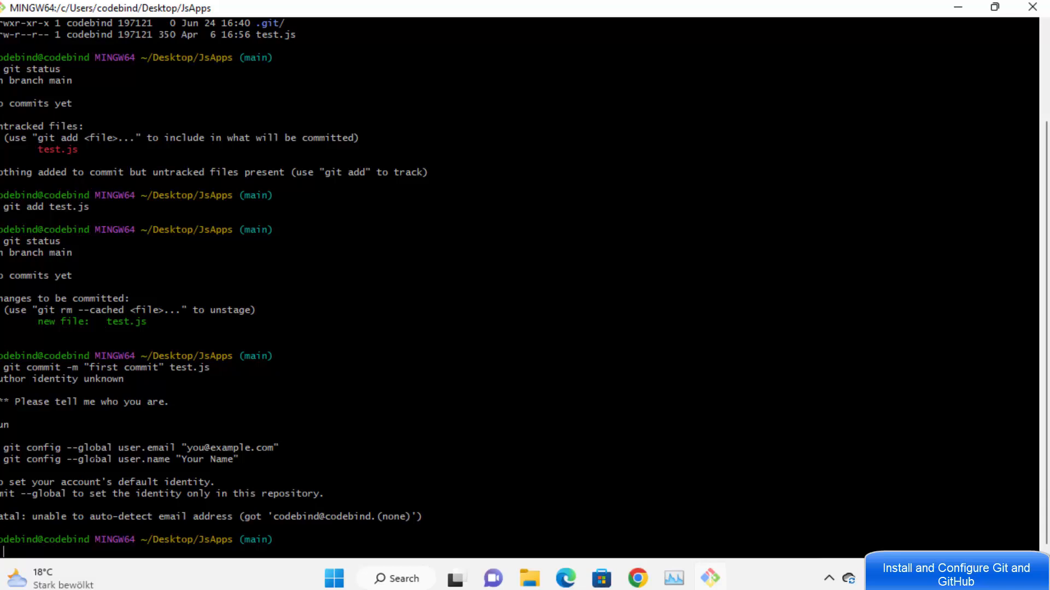
Step: Copy the suggested git config --global user.email command and paste it at the prompt
{"action": "left_click_drag", "start_coordinate": [4, 448], "coordinate": [205, 448]}
{"action": "left_click", "coordinate": [247, 448]}
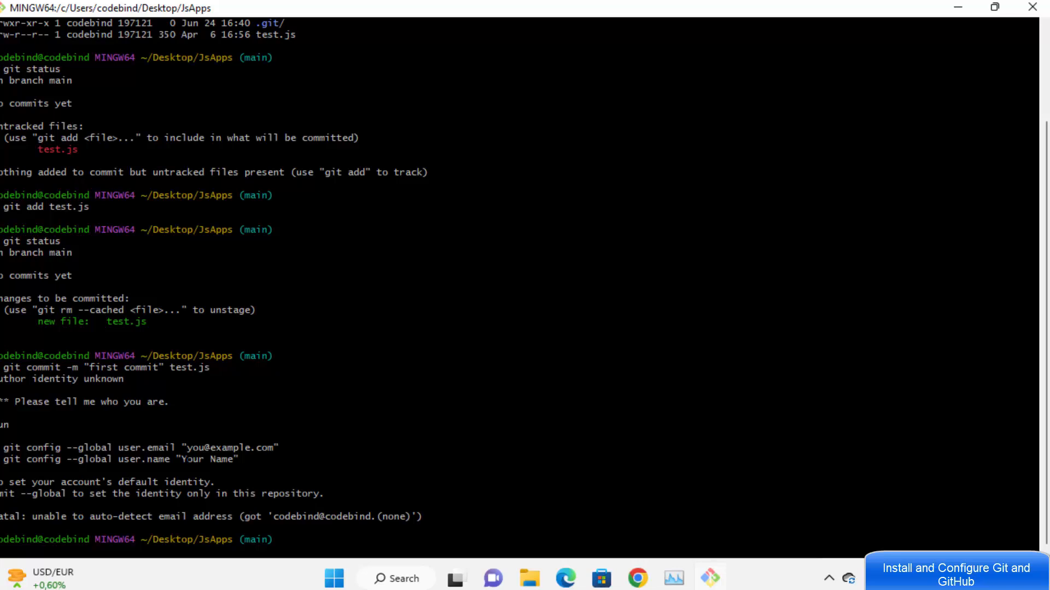
{"action": "left_click_drag", "start_coordinate": [1036, 448], "coordinate": [4, 449]}
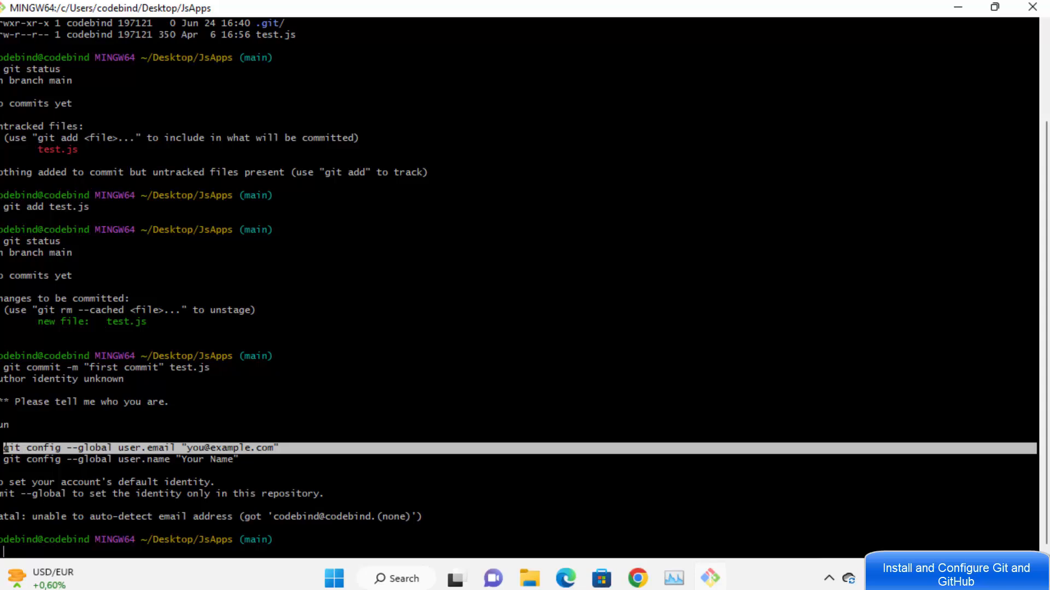
{"action": "right_click", "coordinate": [48, 450]}
{"action": "left_click", "coordinate": [110, 214]}
{"action": "right_click", "coordinate": [138, 295]}
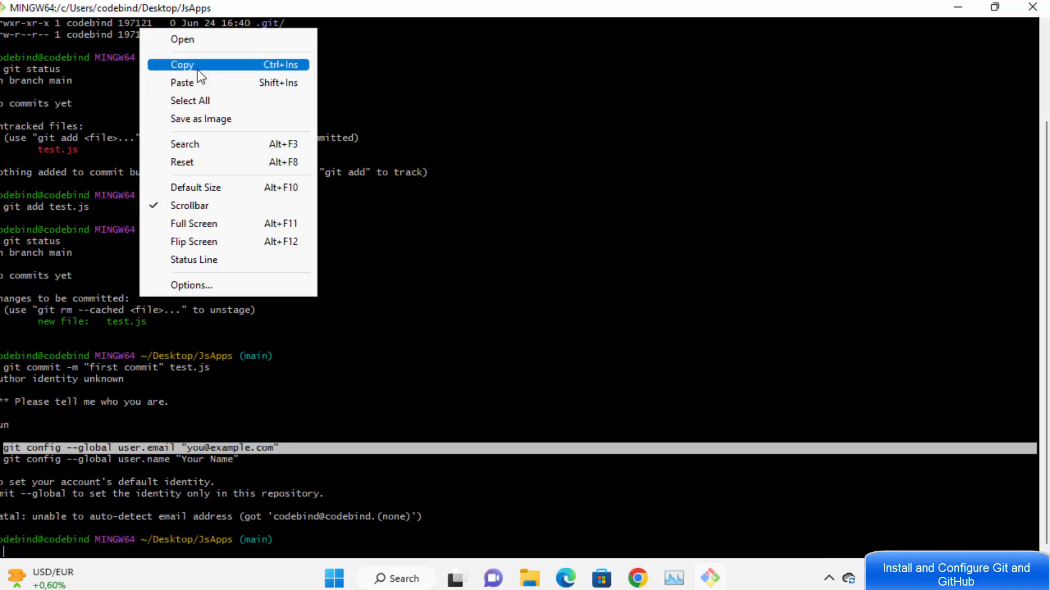
{"action": "left_click", "coordinate": [199, 83]}
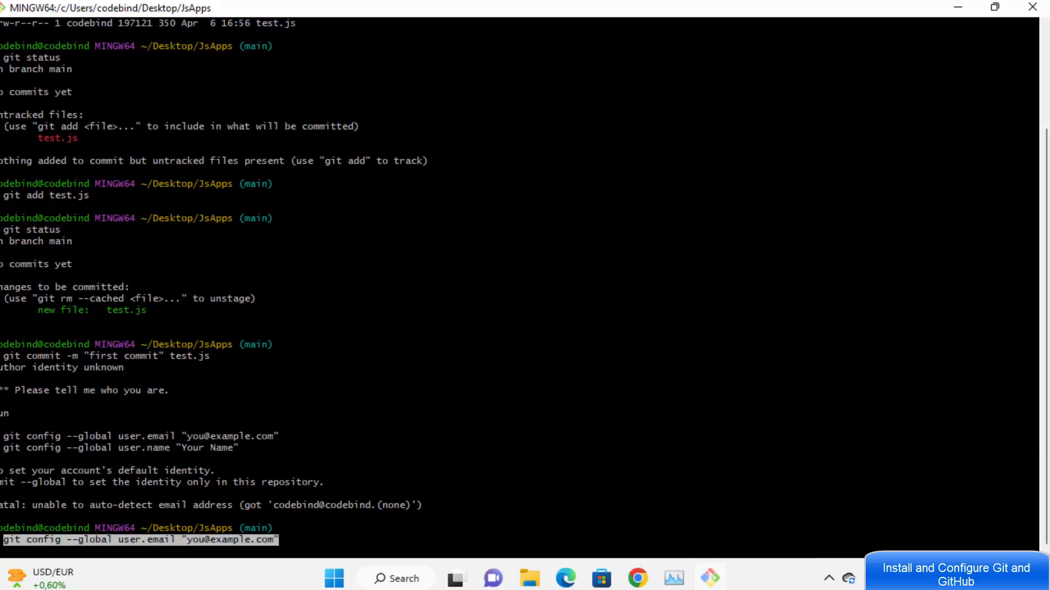
Step: Replace the example address in the pasted command with your own e-mail address
{"action": "key", "text": "Left"}
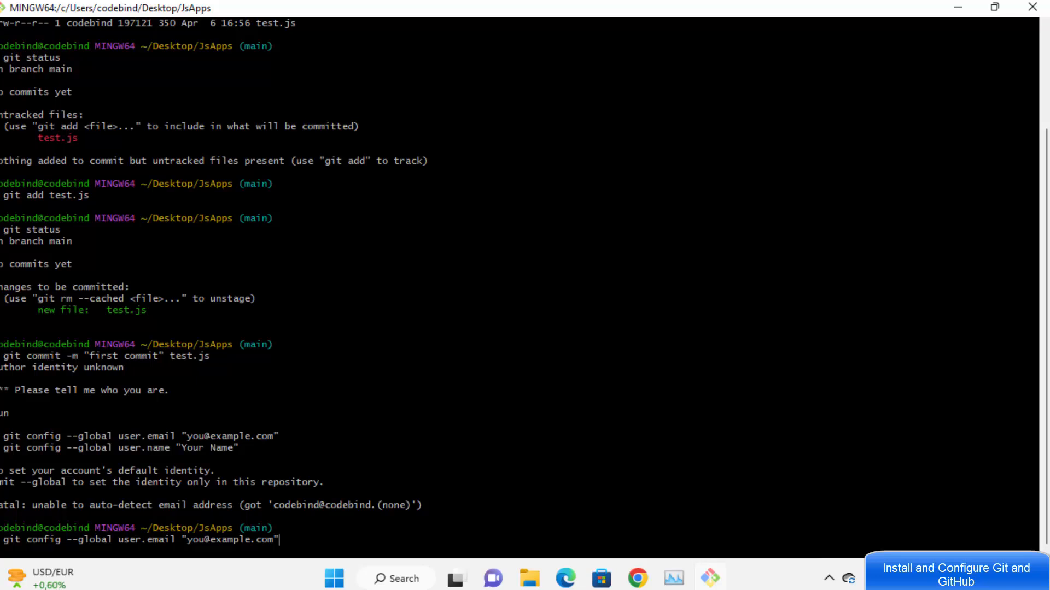
{"action": "key", "text": "Left"}
{"action": "key", "text": "BackSpace"}
{"action": "key", "text": "BackSpace"}
{"action": "key", "text": "BackSpace"}
{"action": "key", "text": "BackSpace"}
{"action": "key", "text": "BackSpace"}
{"action": "key", "text": "BackSpace"}
{"action": "key", "text": "BackSpace"}
{"action": "key", "text": "BackSpace"}
{"action": "key", "text": "BackSpace"}
{"action": "key", "text": "BackSpace"}
{"action": "key", "text": "BackSpace"}
{"action": "key", "text": "BackSpace"}
{"action": "key", "text": "BackSpace"}
{"action": "key", "text": "BackSpace"}
{"action": "key", "text": "BackSpace"}
Step: Save the global user.email, then set the global user.name to your own name
{"action": "key", "text": "Return"}
{"action": "triple_click", "coordinate": [176, 426]}
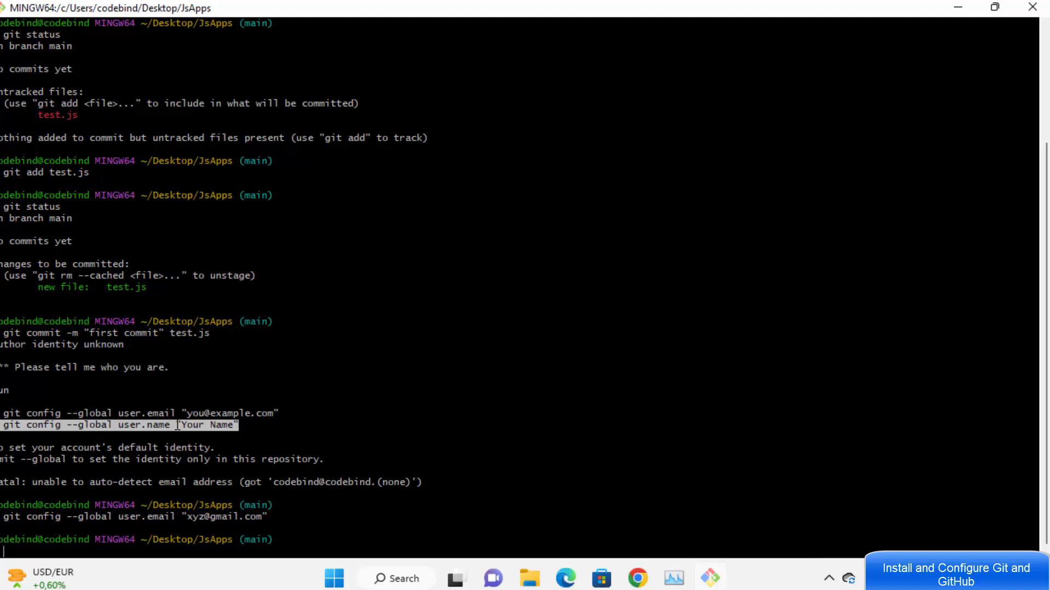
{"action": "right_click", "coordinate": [176, 425]}
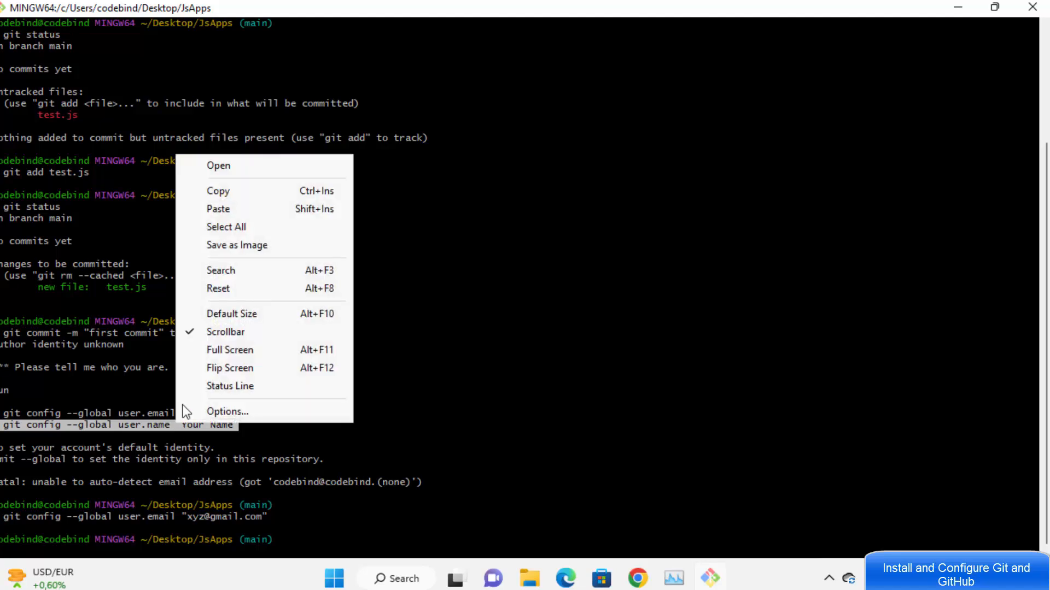
{"action": "left_click", "coordinate": [241, 210]}
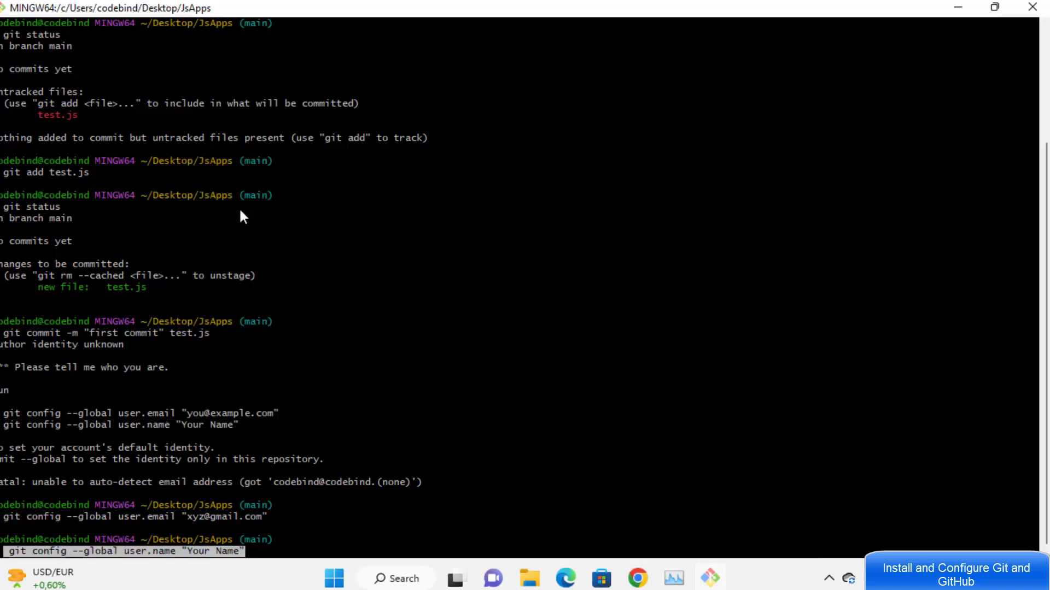
{"action": "key", "text": "Right"}
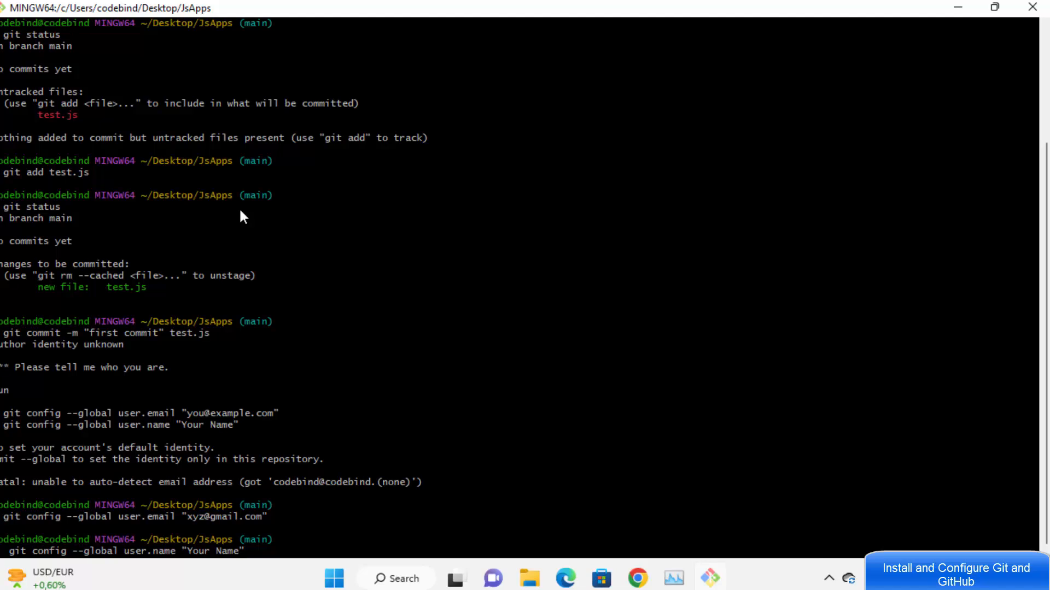
{"action": "key", "text": "BackSpace"}
{"action": "key", "text": "BackSpace"}
{"action": "key", "text": "BackSpace"}
{"action": "key", "text": "BackSpace"}
{"action": "key", "text": "BackSpace"}
{"action": "key", "text": "BackSpace"}
{"action": "key", "text": "BackSpace"}
{"action": "key", "text": "BackSpace"}
{"action": "key", "text": "BackSpace"}
{"action": "key", "text": "BackSpace"}
{"action": "type", "text": "pknowledge\""}
{"action": "key", "text": "Return"}
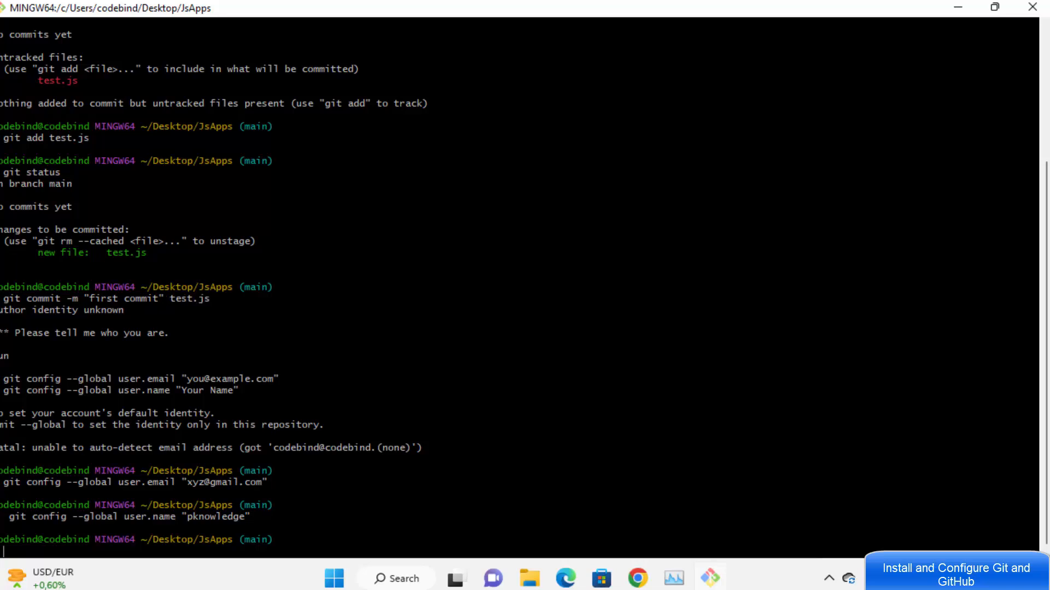
Step: Rerun the git commit of test.js from history, creating root commit 9e0ec37 on main
{"action": "key", "text": "Up"}
{"action": "key", "text": "Up"}
{"action": "key", "text": "Up"}
{"action": "key", "text": "Up"}
{"action": "key", "text": "Down"}
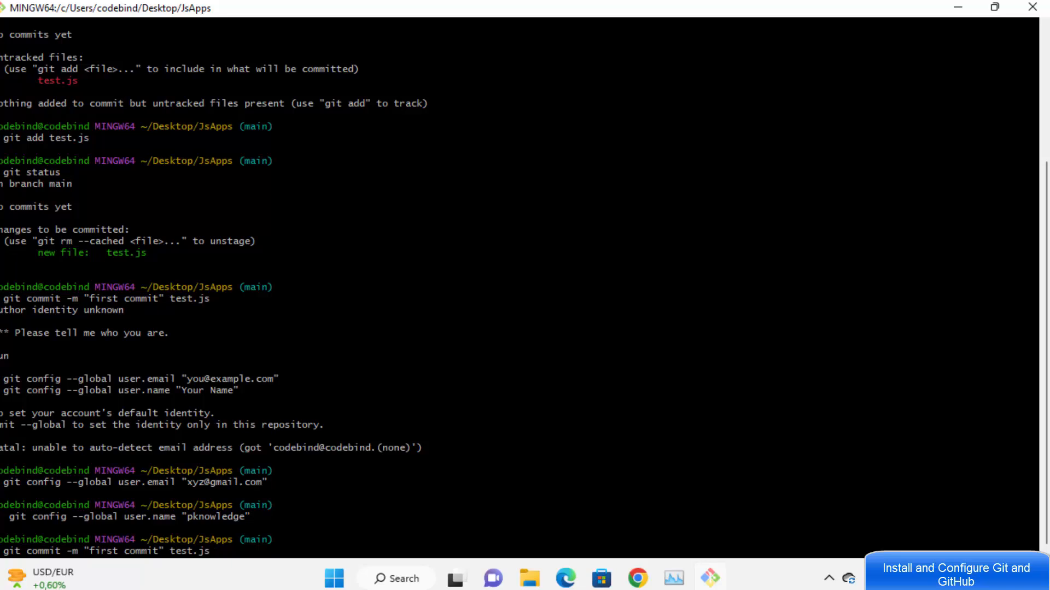
{"action": "key", "text": "Return"}
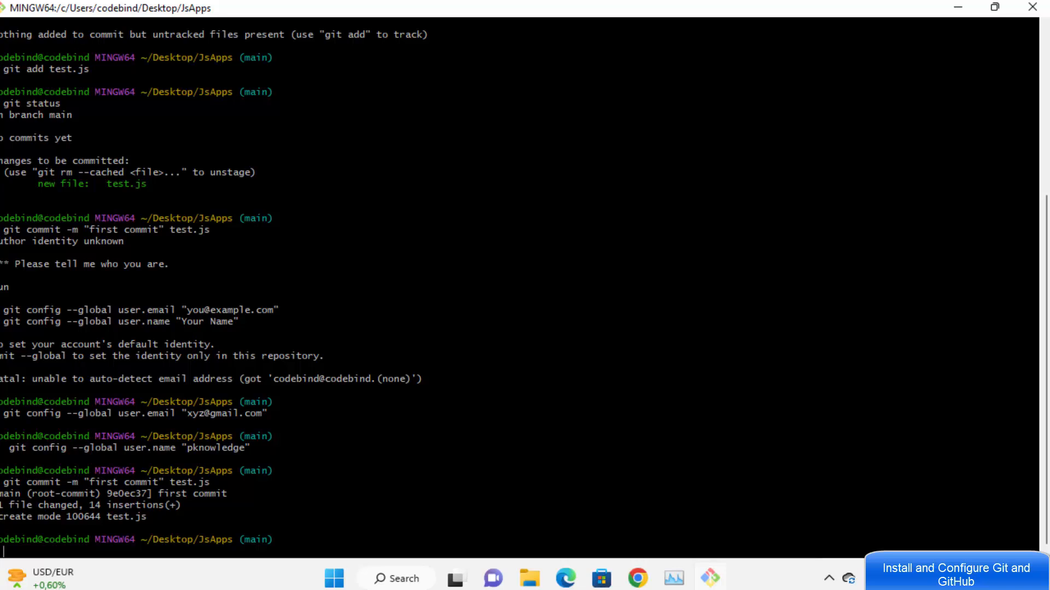
Step: Clear the terminal, confirm with git status a clean tree on main, then switch to Chrome
{"action": "type", "text": "clear"}
{"action": "key", "text": "Return"}
{"action": "type", "text": "git s"}
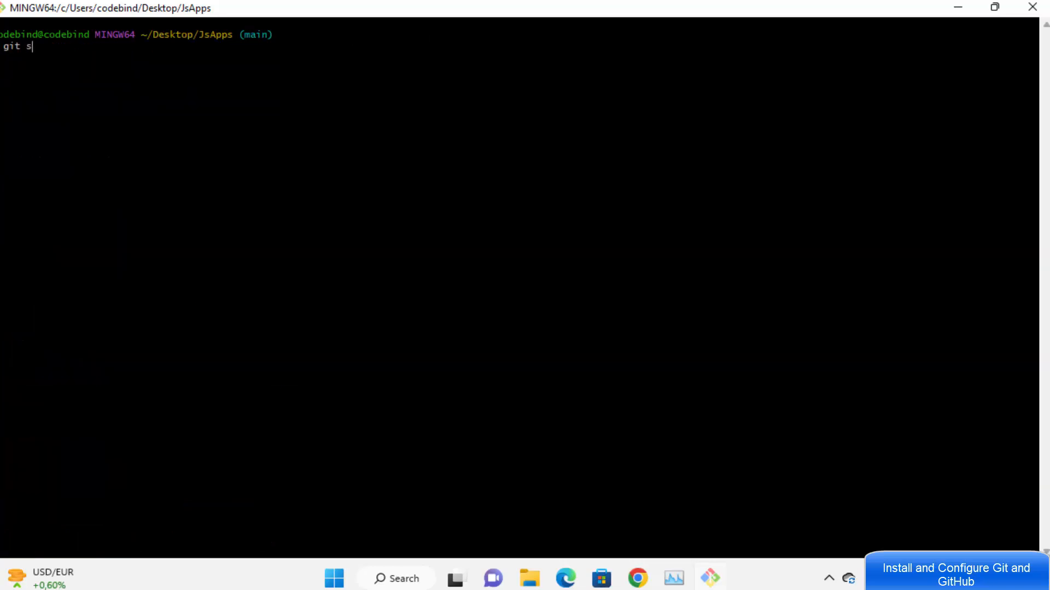
{"action": "type", "text": "tatus"}
{"action": "key", "text": "Return"}
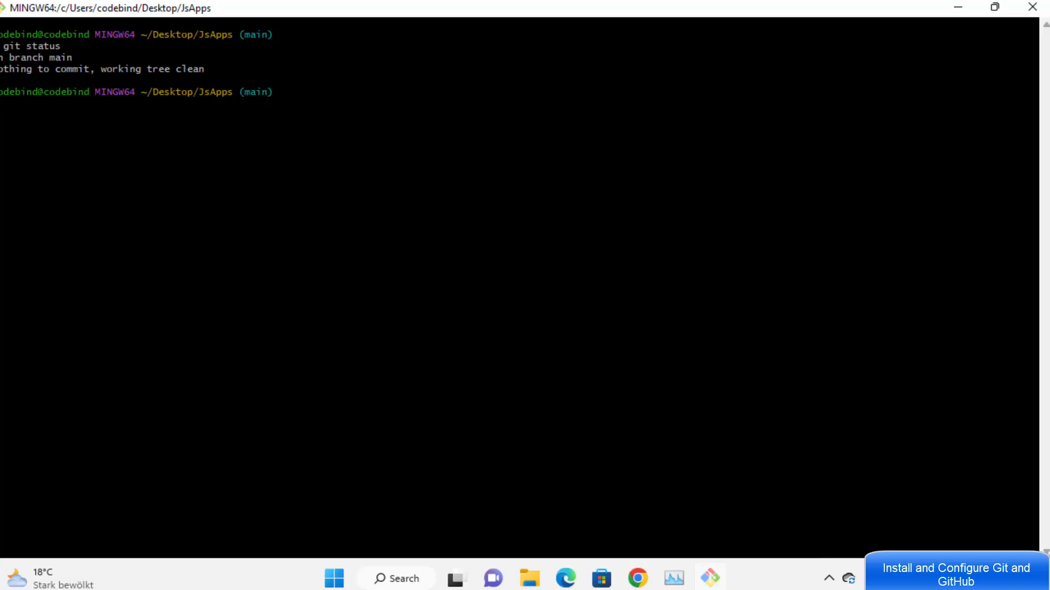
{"action": "left_click_drag", "start_coordinate": [234, 92], "coordinate": [274, 93]}
{"action": "left_click", "coordinate": [242, 93]}
{"action": "left_click_drag", "start_coordinate": [240, 93], "coordinate": [278, 93]}
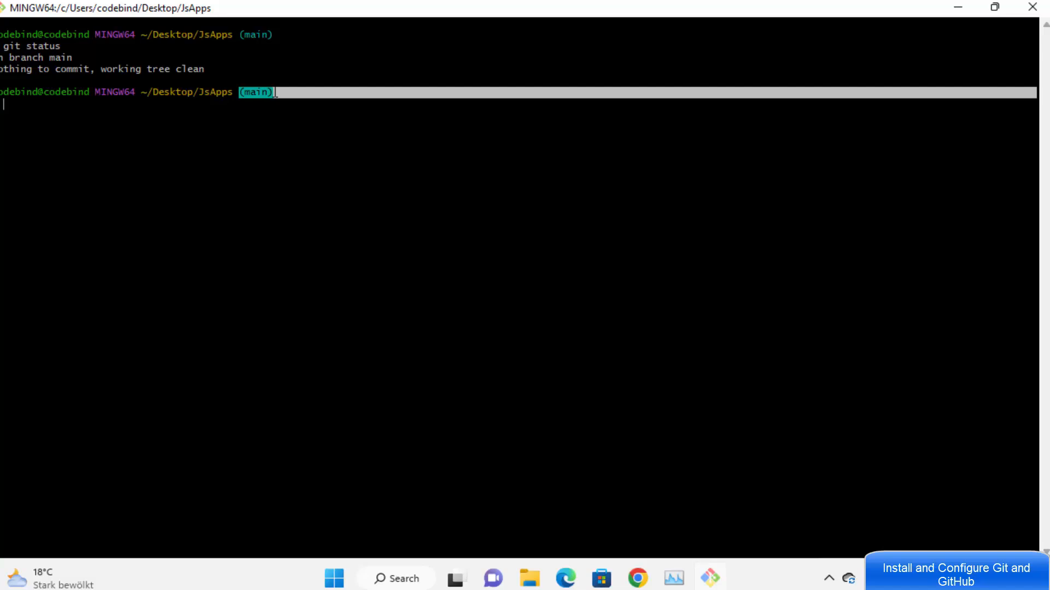
{"action": "left_click", "coordinate": [277, 93]}
{"action": "double_click", "coordinate": [264, 92]}
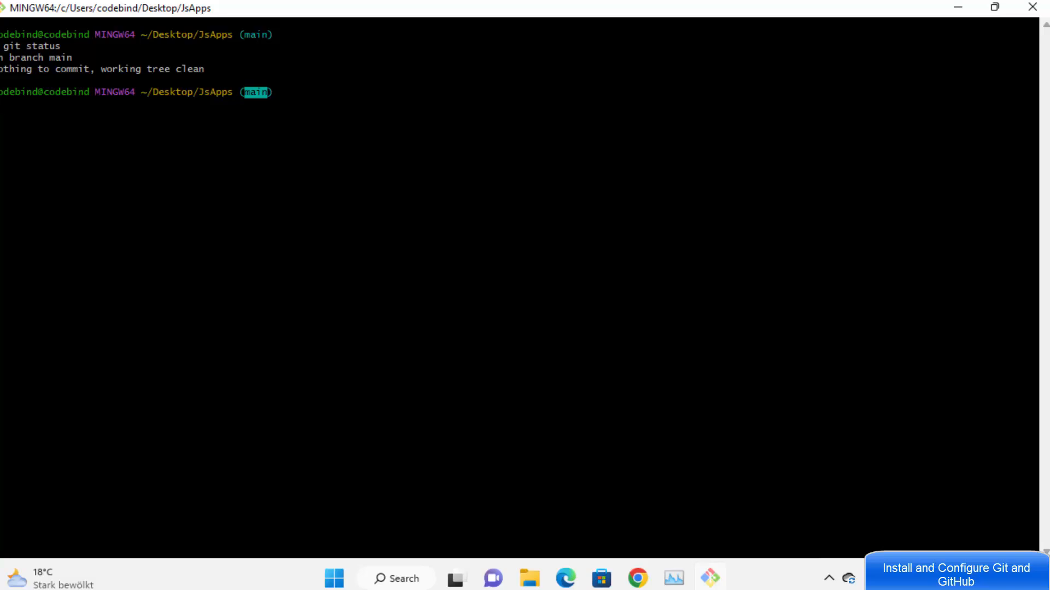
{"action": "left_click", "coordinate": [265, 107]}
{"action": "left_click", "coordinate": [637, 580]}
Step: From the github search results, go to GitHub and choose New repository from the + menu
{"action": "left_click", "coordinate": [258, 13]}
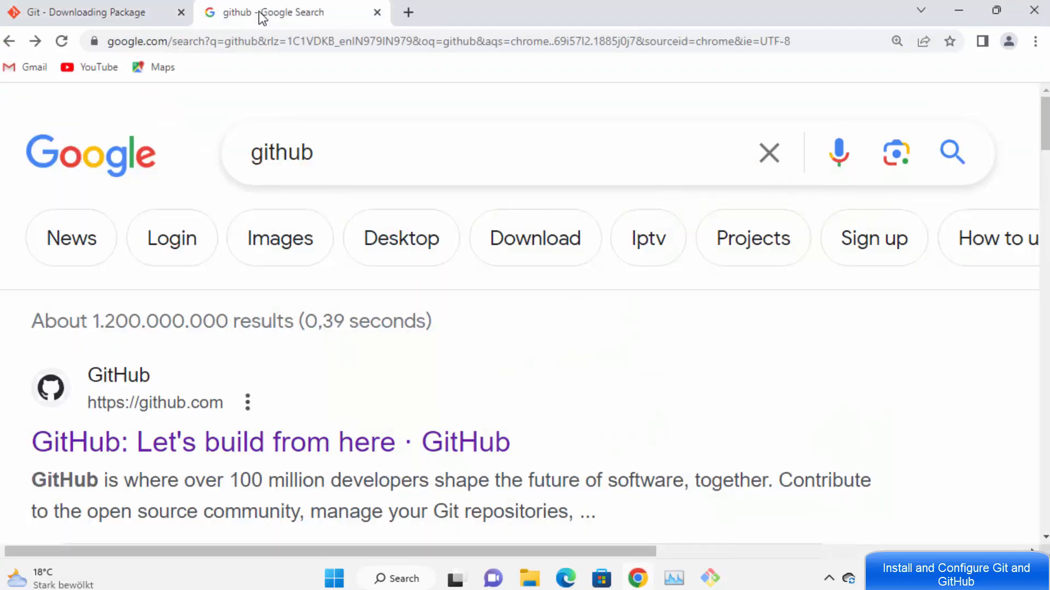
{"action": "left_click", "coordinate": [211, 444]}
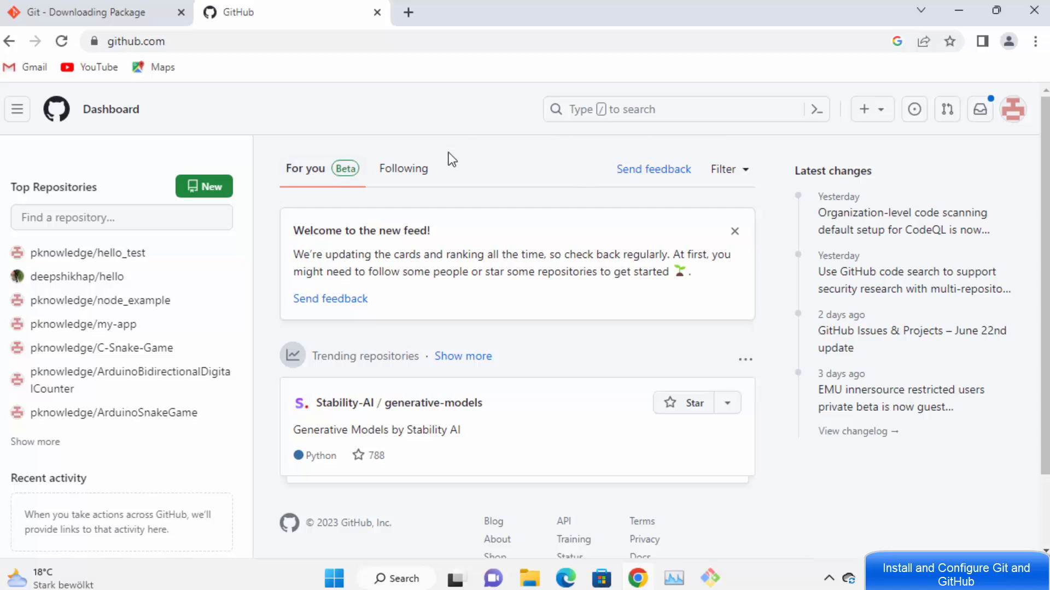
{"action": "left_click", "coordinate": [881, 121]}
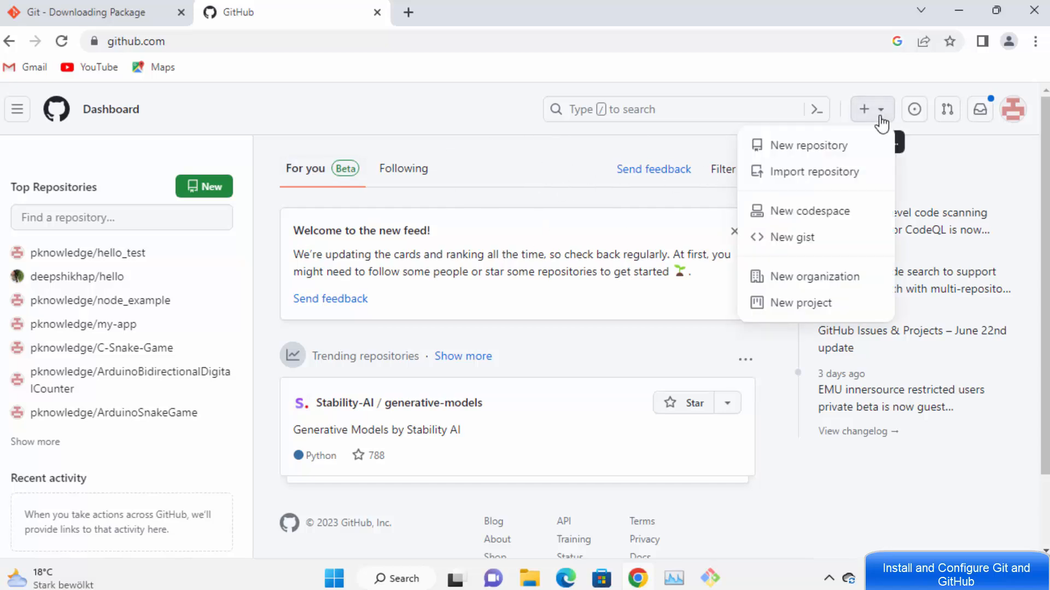
{"action": "left_click", "coordinate": [815, 147]}
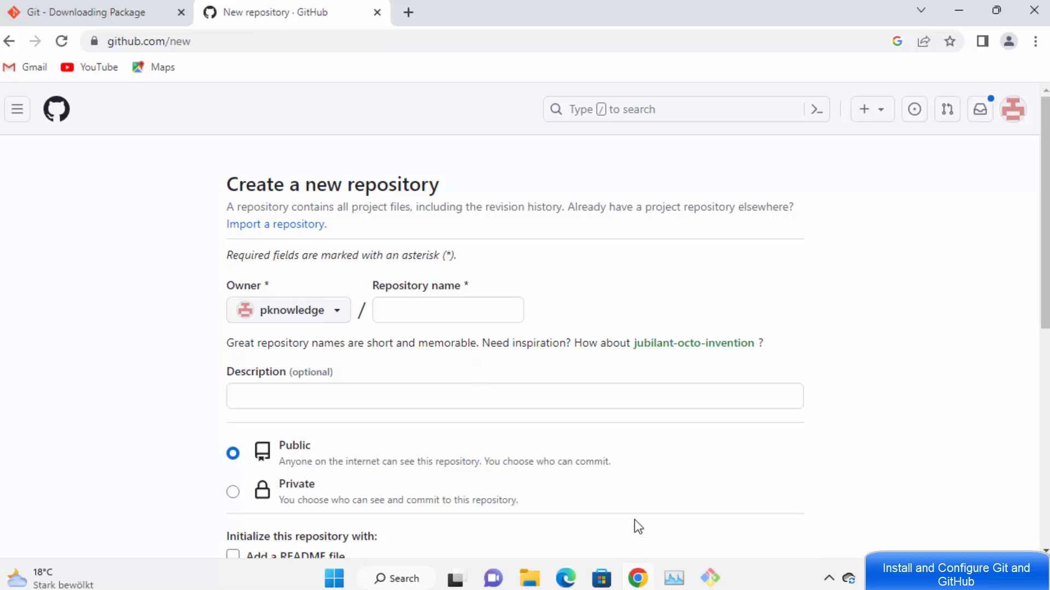
Step: Copy JsApps from the Git Bash prompt and paste it as the repository name
{"action": "left_click", "coordinate": [708, 581]}
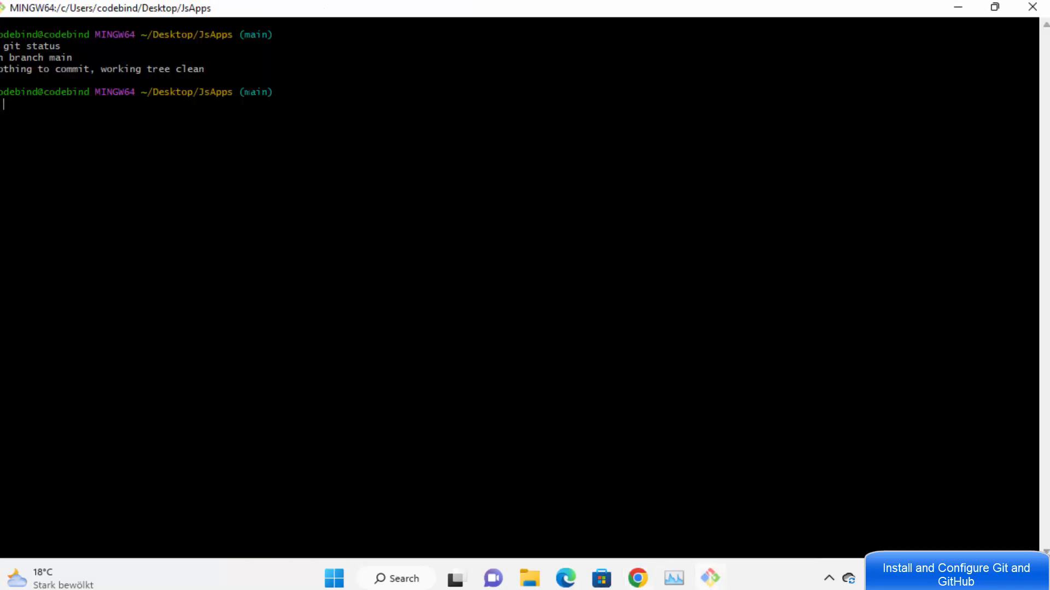
{"action": "left_click_drag", "start_coordinate": [232, 92], "coordinate": [200, 92]}
{"action": "right_click", "coordinate": [213, 93]}
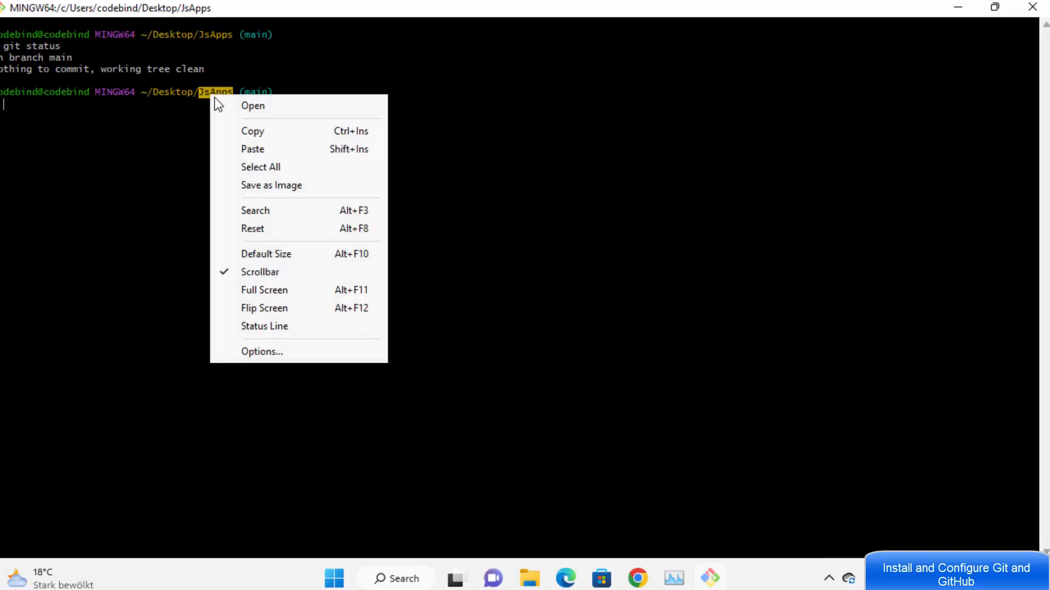
{"action": "left_click", "coordinate": [244, 129]}
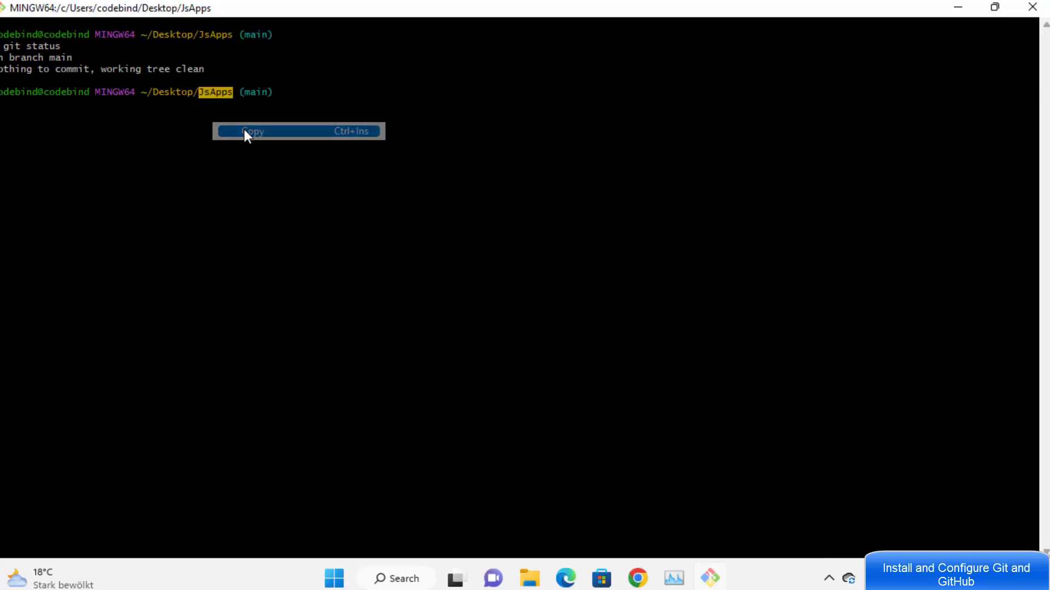
{"action": "left_click", "coordinate": [957, 8]}
{"action": "left_click", "coordinate": [464, 306]}
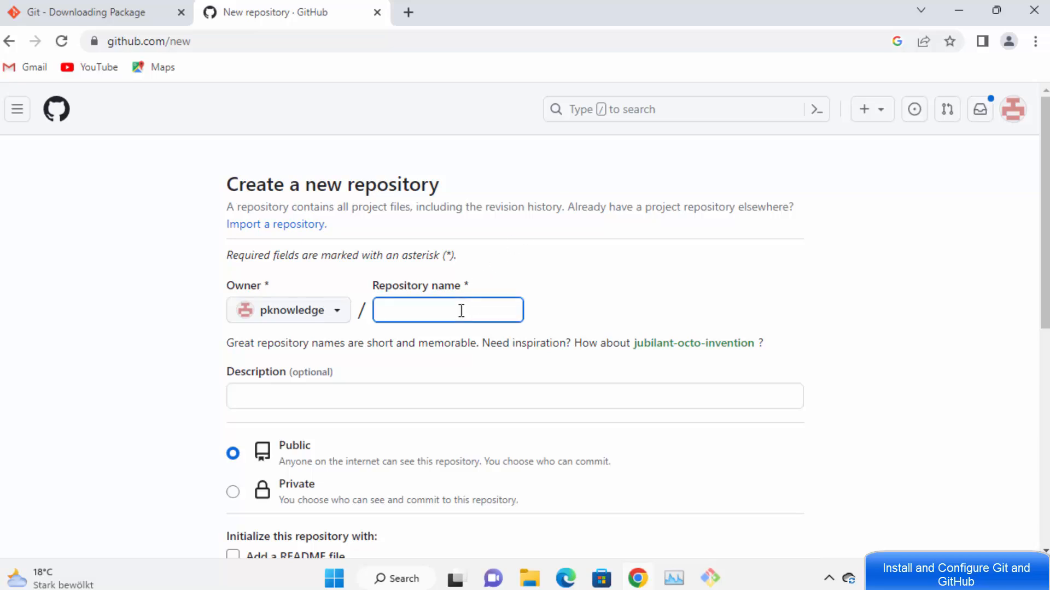
{"action": "key", "text": "ctrl+v"}
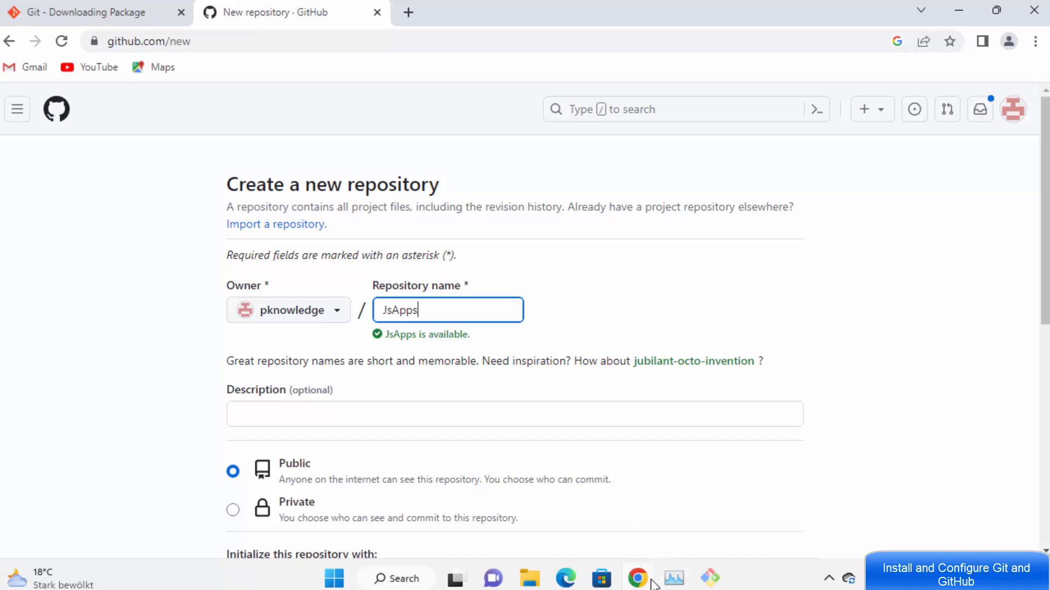
Step: Enter 'my first app' as the repository description
{"action": "mouse_move", "coordinate": [640, 574]}
{"action": "scroll", "coordinate": [415, 290], "scroll_direction": "down", "scroll_amount": 3}
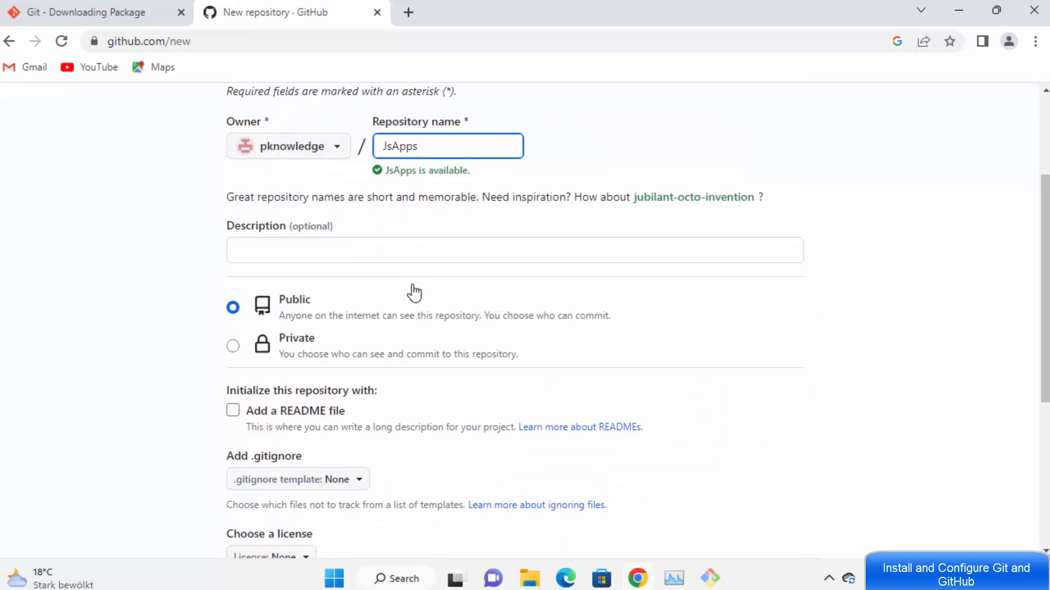
{"action": "left_click", "coordinate": [332, 247]}
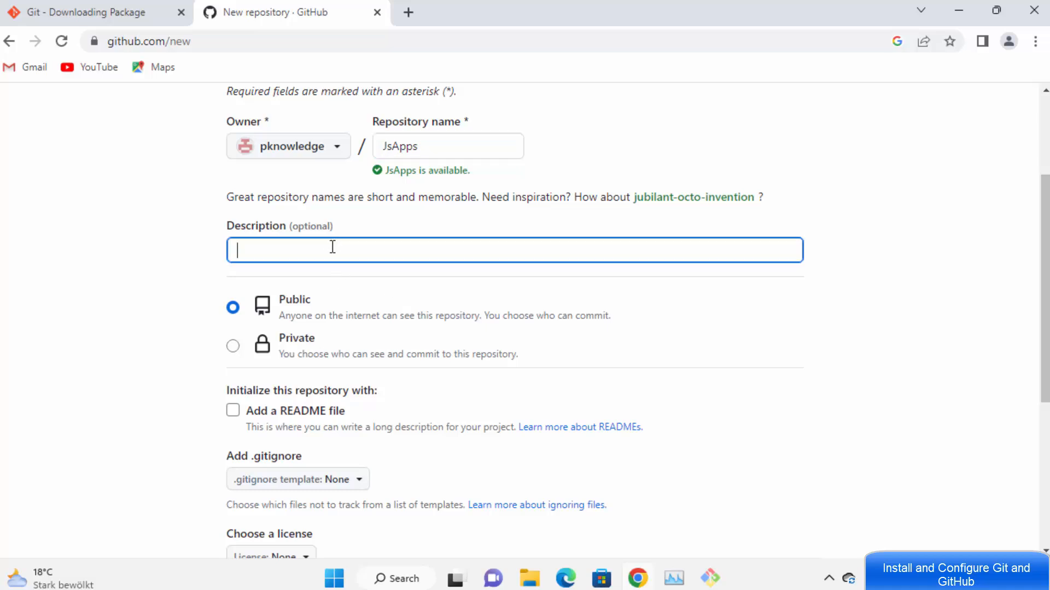
{"action": "type", "text": "my first app"}
{"action": "left_click_drag", "start_coordinate": [296, 241], "coordinate": [218, 232]}
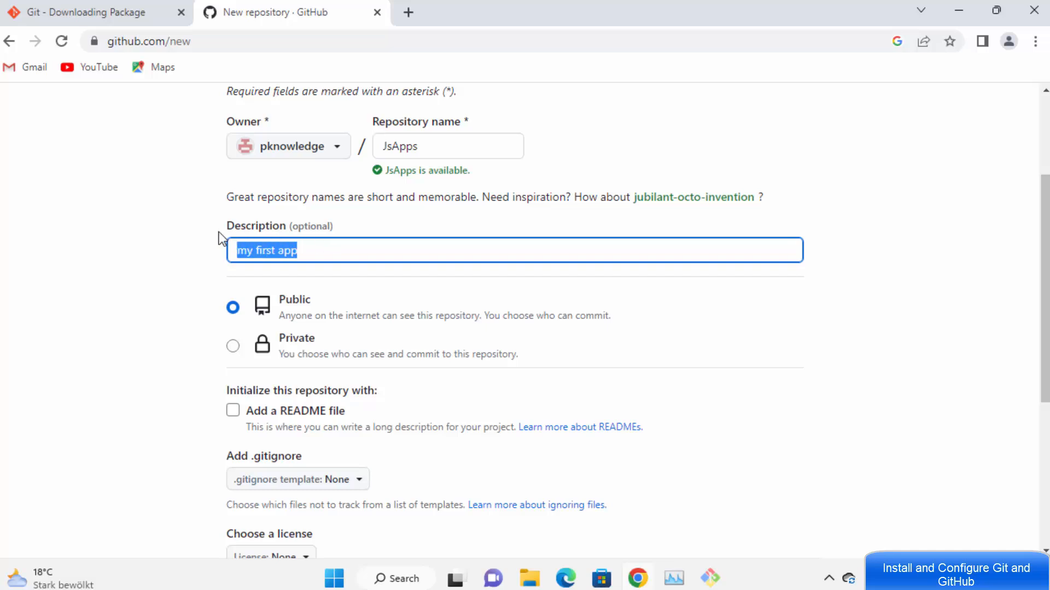
{"action": "scroll", "coordinate": [219, 231], "scroll_direction": "down", "scroll_amount": 3}
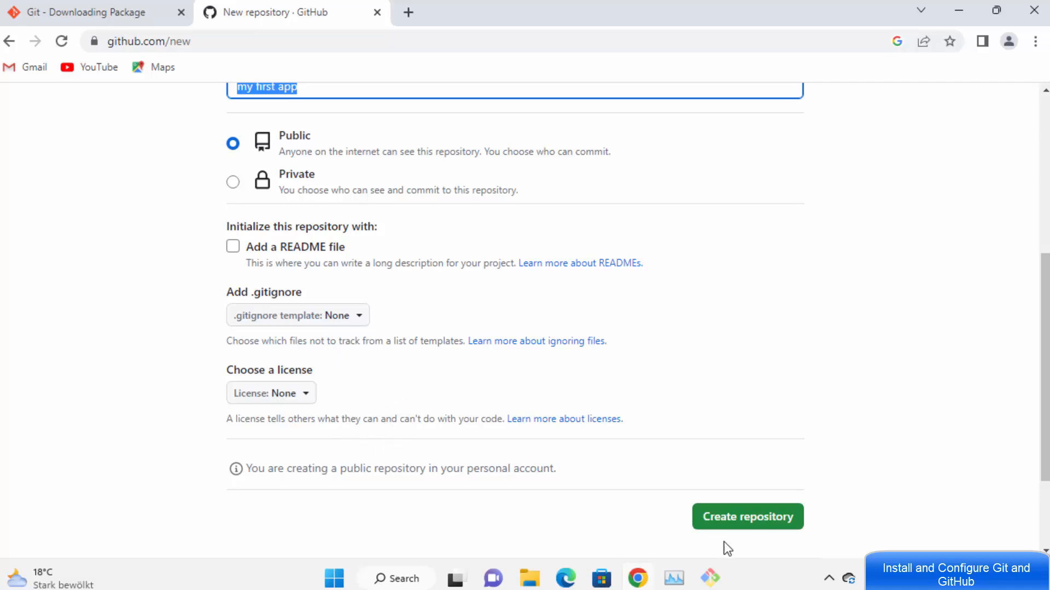
Step: Create the JsApps repository and review its quick setup commands (git init, commit, branch -M main)
{"action": "left_click", "coordinate": [751, 525]}
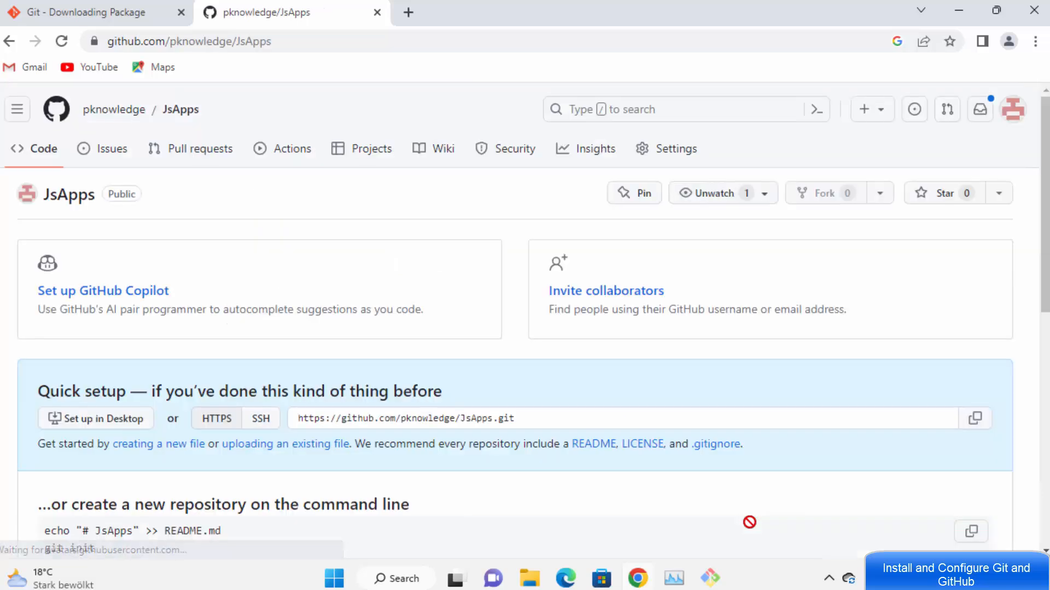
{"action": "scroll", "coordinate": [334, 274], "scroll_direction": "down", "scroll_amount": 3}
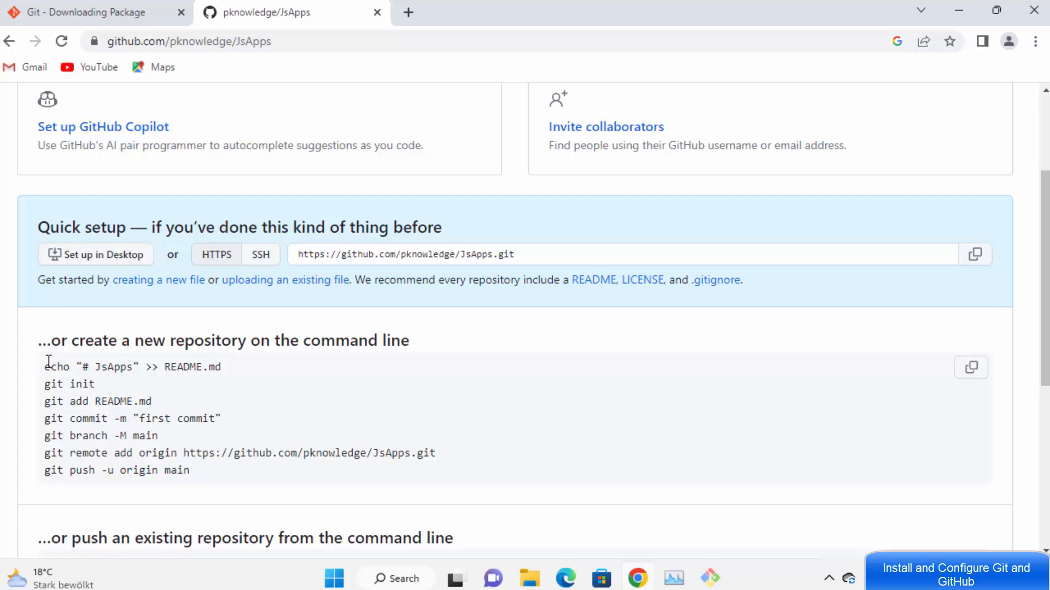
{"action": "left_click_drag", "start_coordinate": [45, 368], "coordinate": [201, 470]}
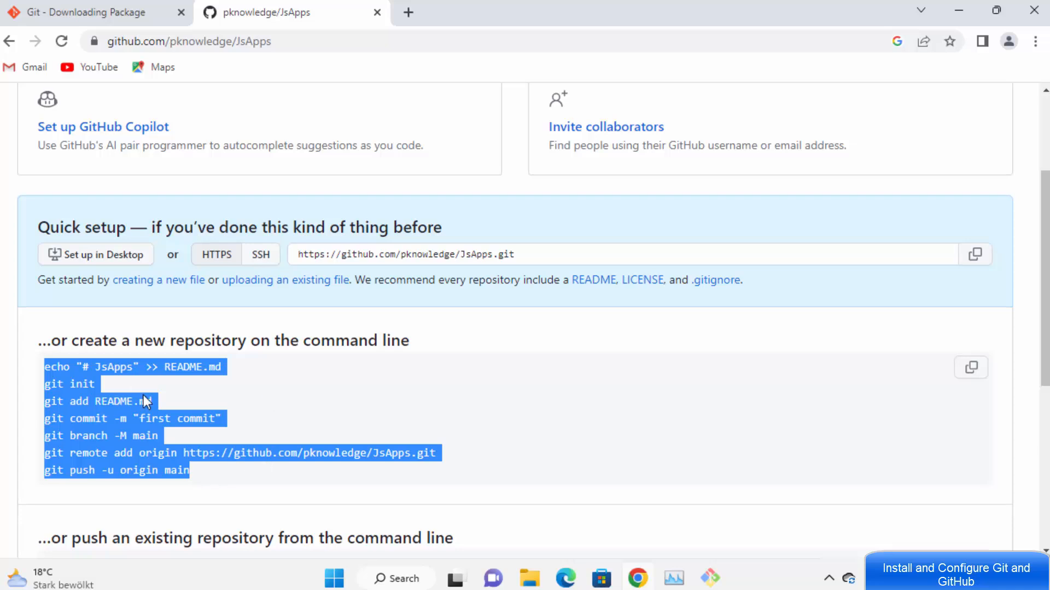
{"action": "left_click", "coordinate": [267, 366]}
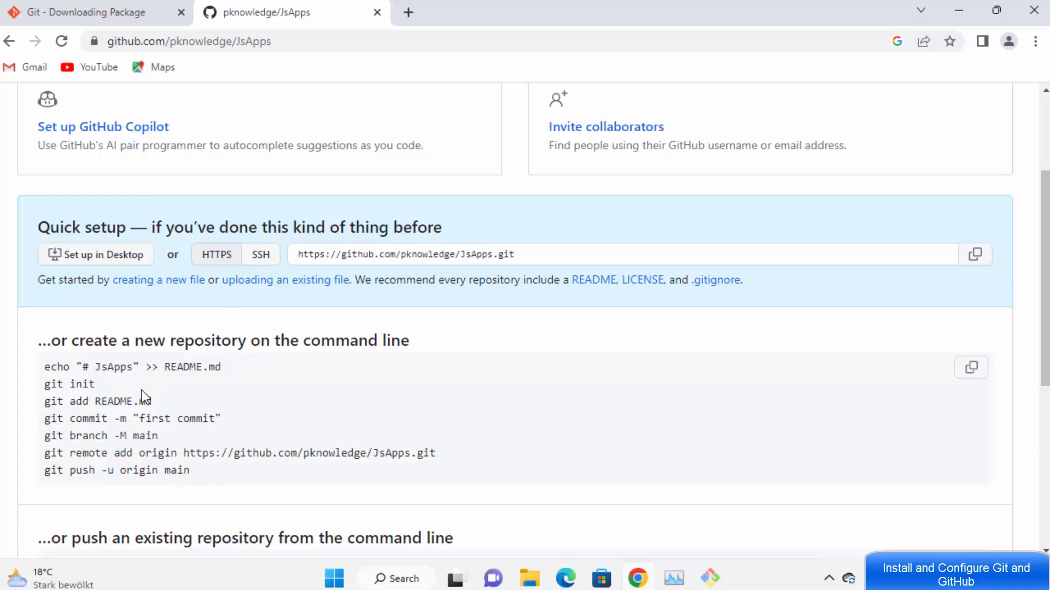
{"action": "left_click_drag", "start_coordinate": [101, 386], "coordinate": [91, 405]}
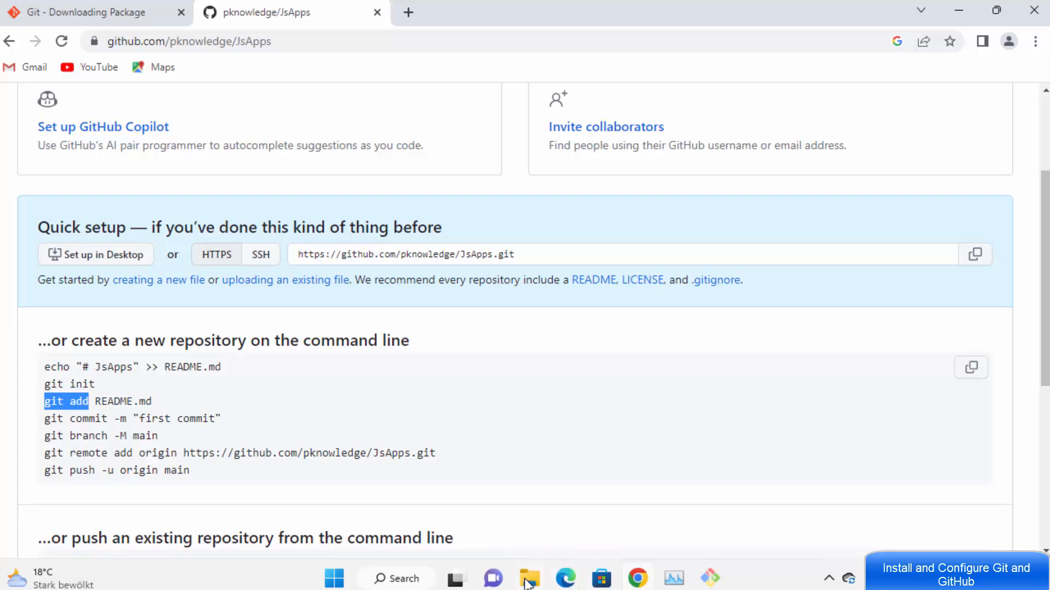
{"action": "left_click", "coordinate": [198, 427]}
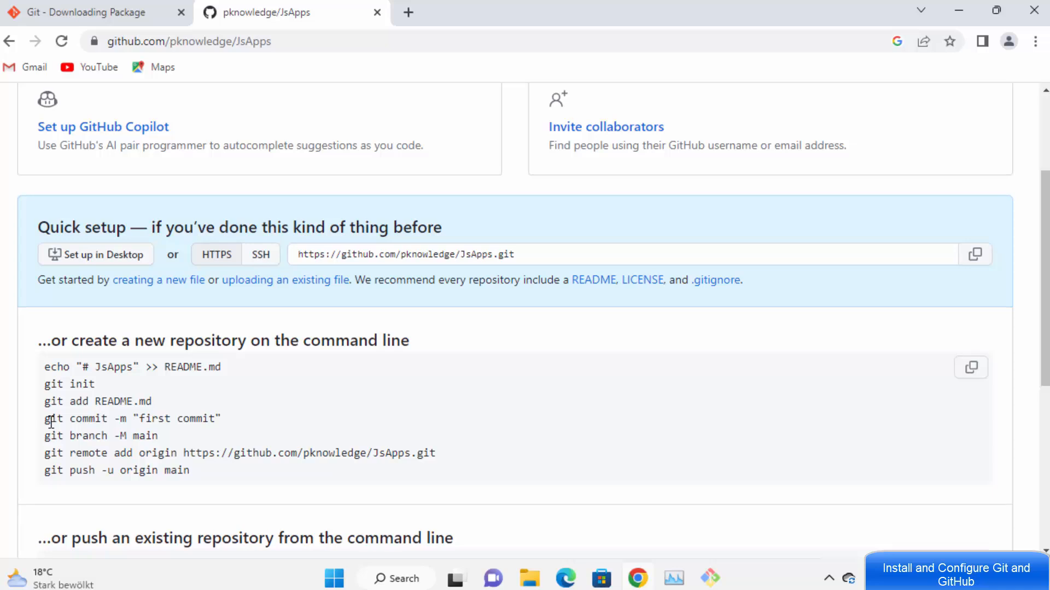
{"action": "left_click_drag", "start_coordinate": [51, 421], "coordinate": [136, 420]}
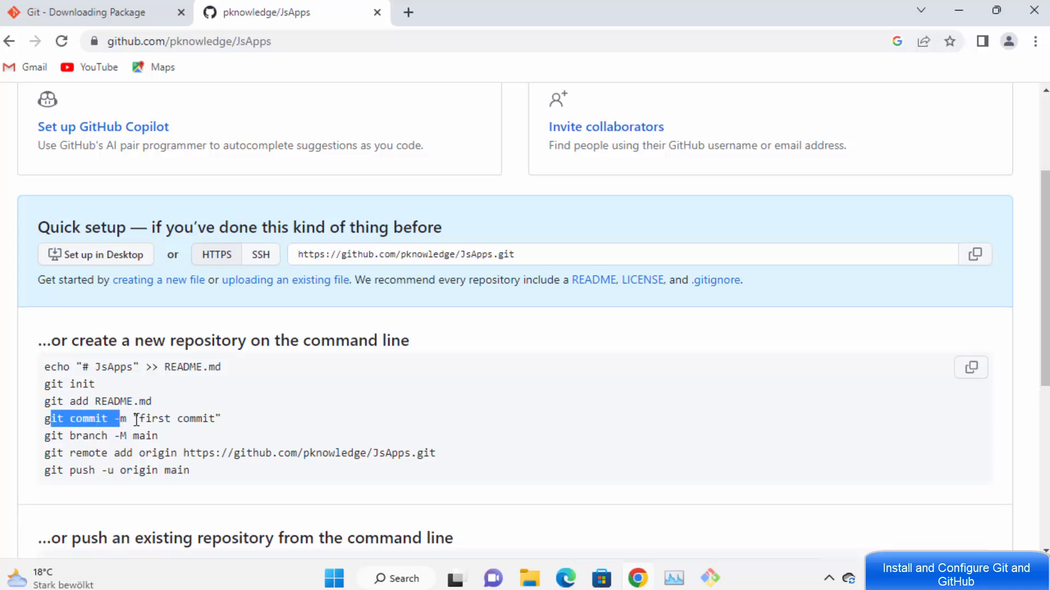
{"action": "left_click", "coordinate": [135, 421]}
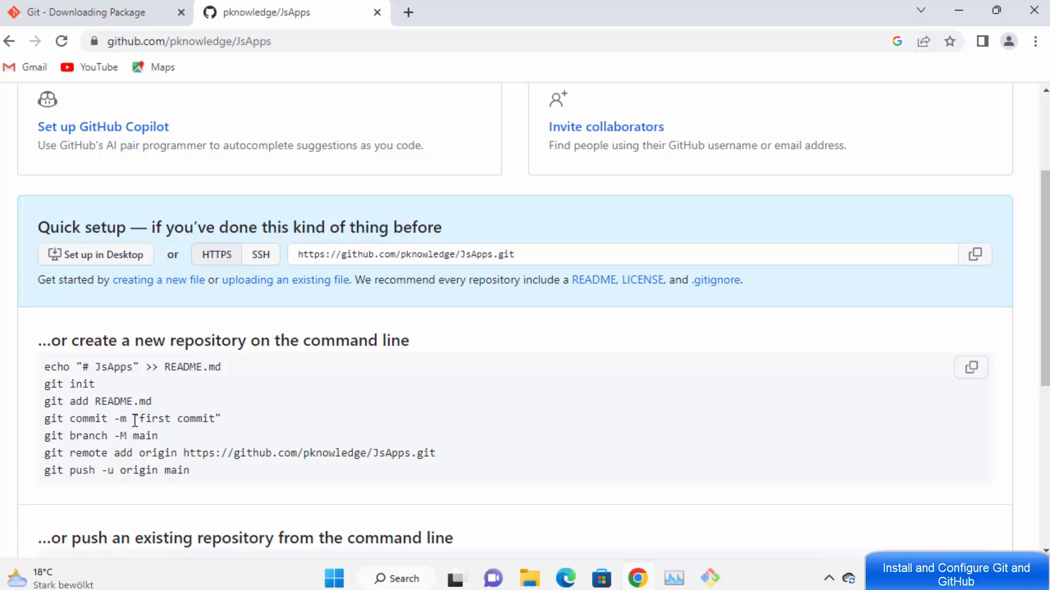
{"action": "left_click_drag", "start_coordinate": [44, 436], "coordinate": [160, 436]}
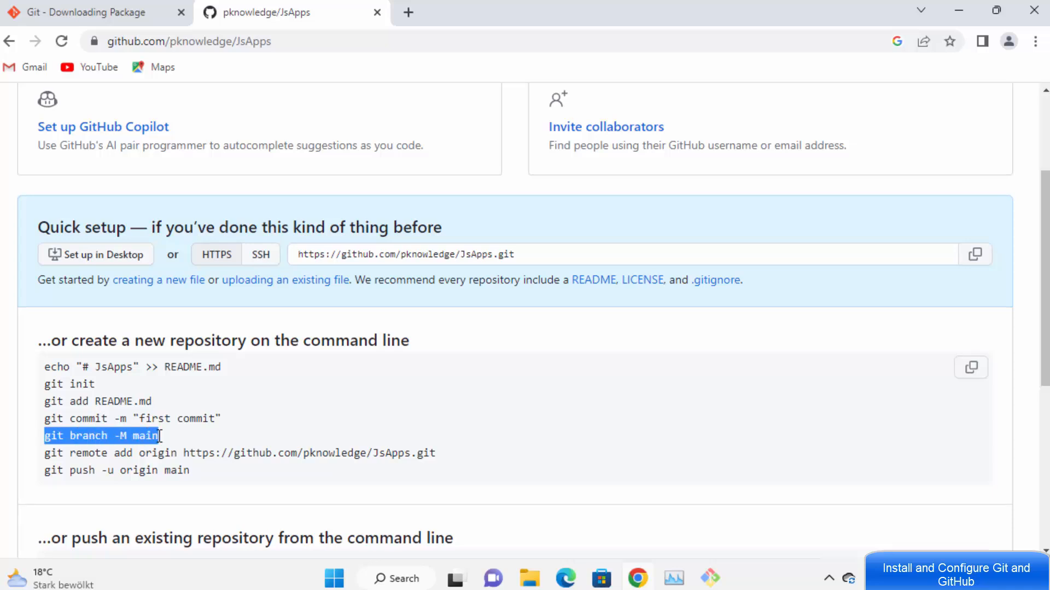
Step: Check that the local Git Bash prompt already shows branch main, then return to GitHub
{"action": "left_click", "coordinate": [710, 578]}
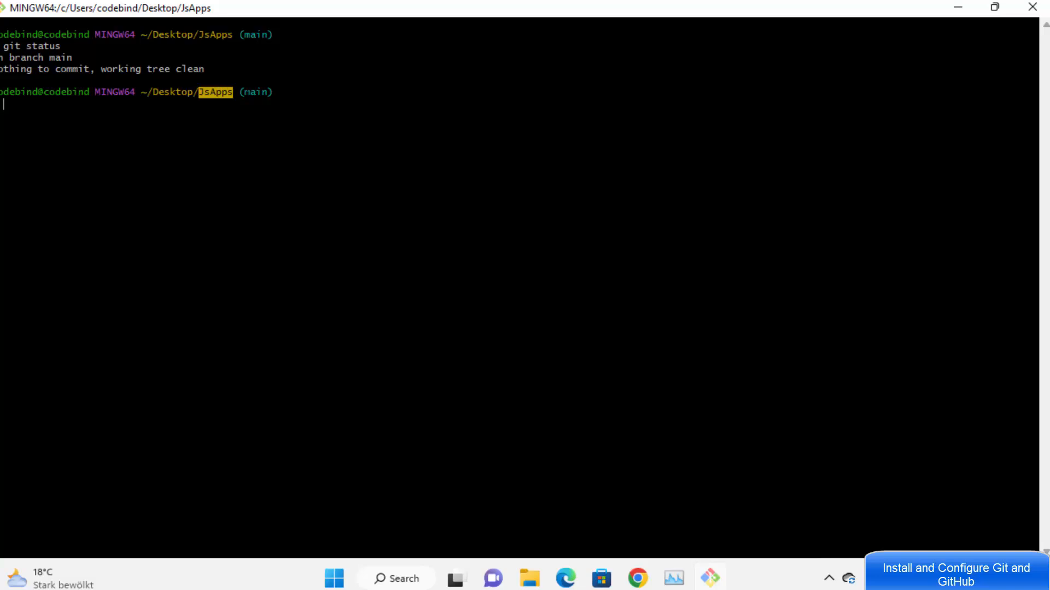
{"action": "double_click", "coordinate": [253, 92]}
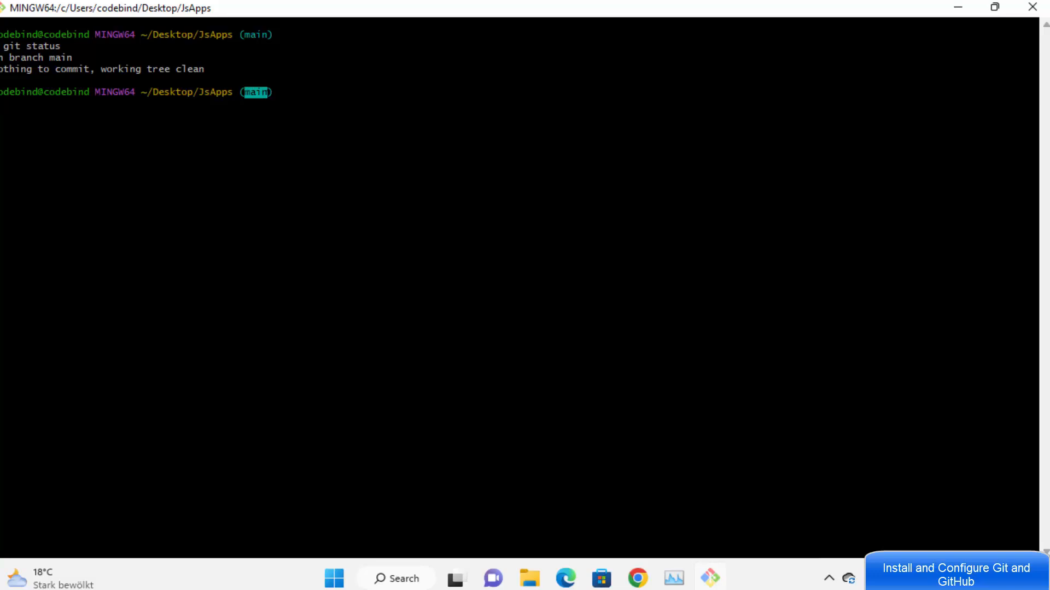
{"action": "left_click", "coordinate": [957, 10]}
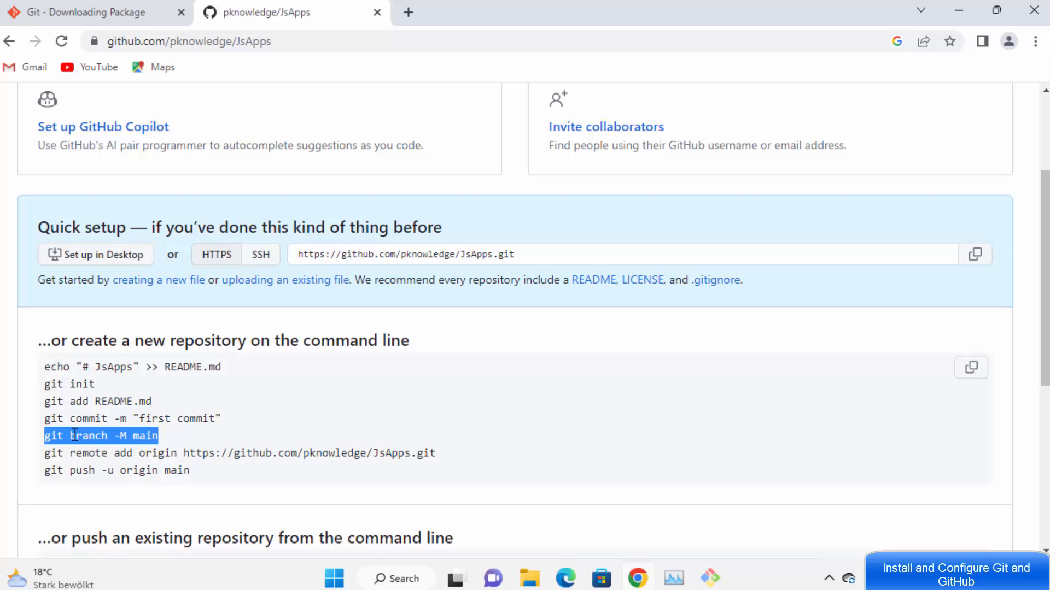
{"action": "left_click", "coordinate": [48, 455]}
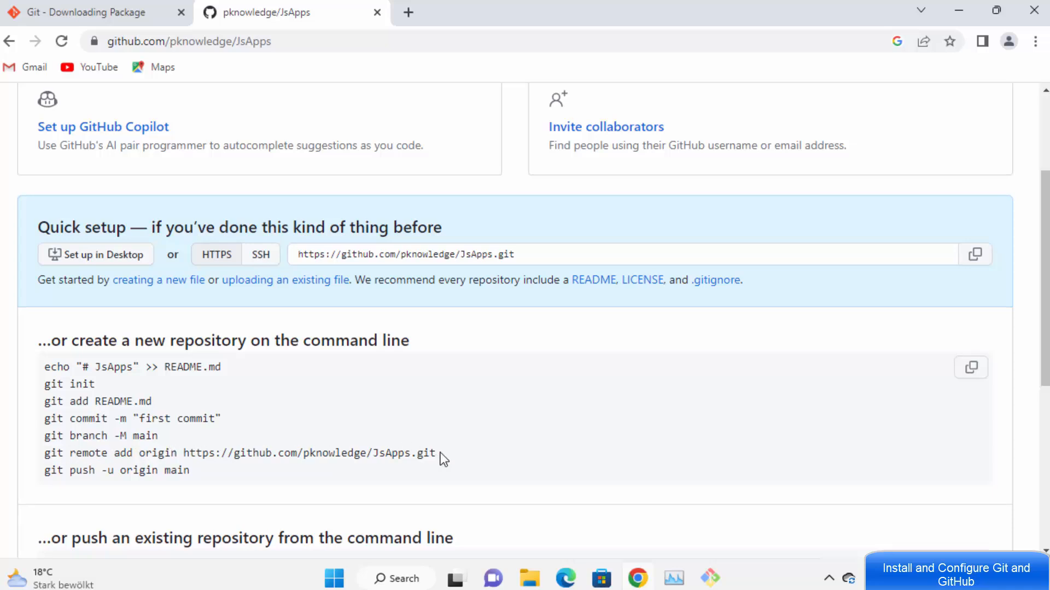
{"action": "left_click_drag", "start_coordinate": [437, 456], "coordinate": [45, 458]}
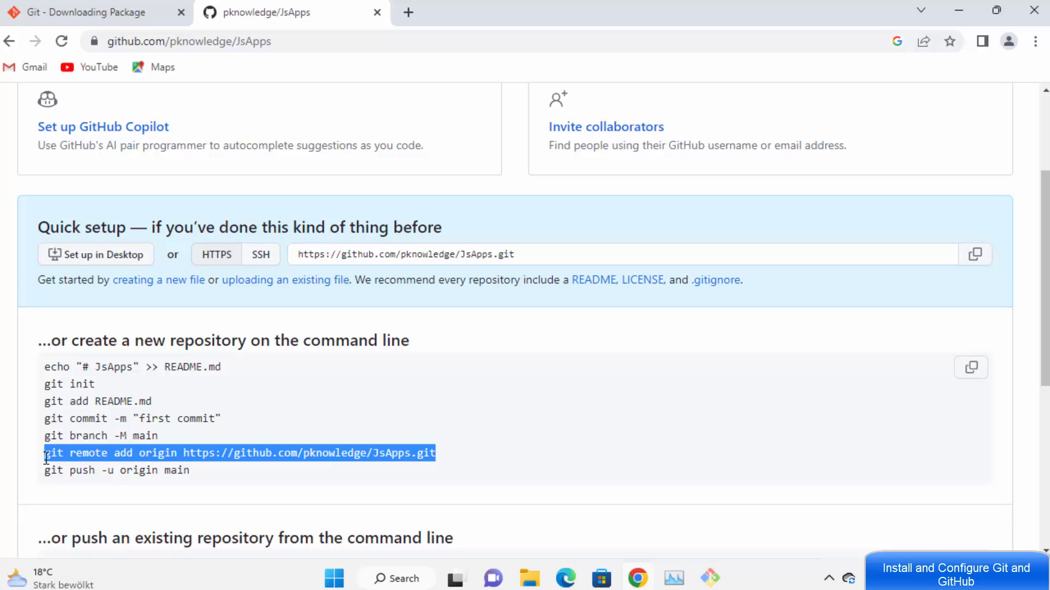
{"action": "left_click_drag", "start_coordinate": [445, 459], "coordinate": [43, 458]}
{"action": "scroll", "coordinate": [480, 445], "scroll_direction": "down", "scroll_amount": 3}
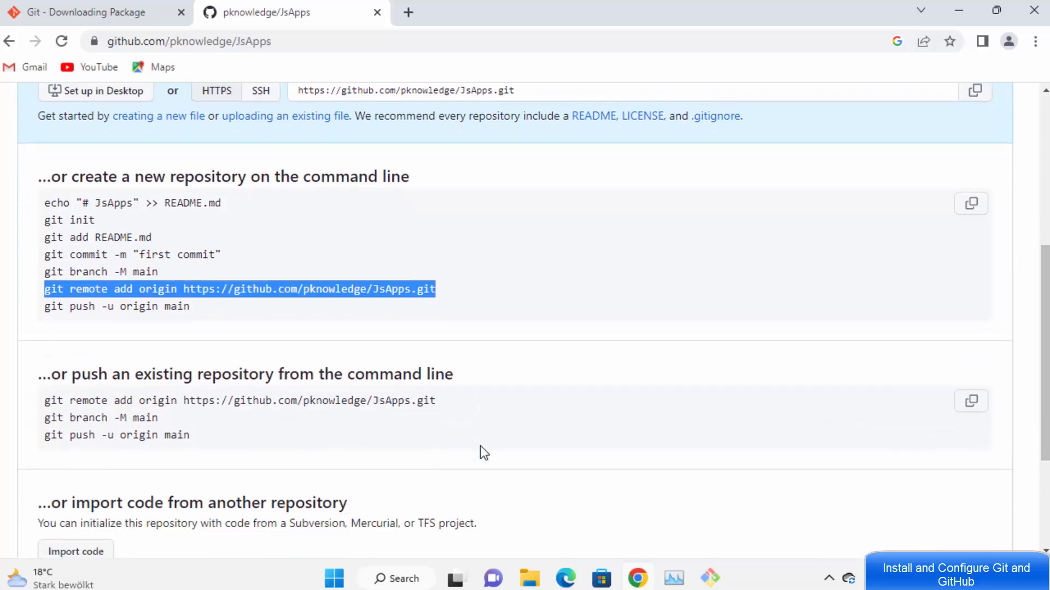
{"action": "left_click", "coordinate": [471, 332]}
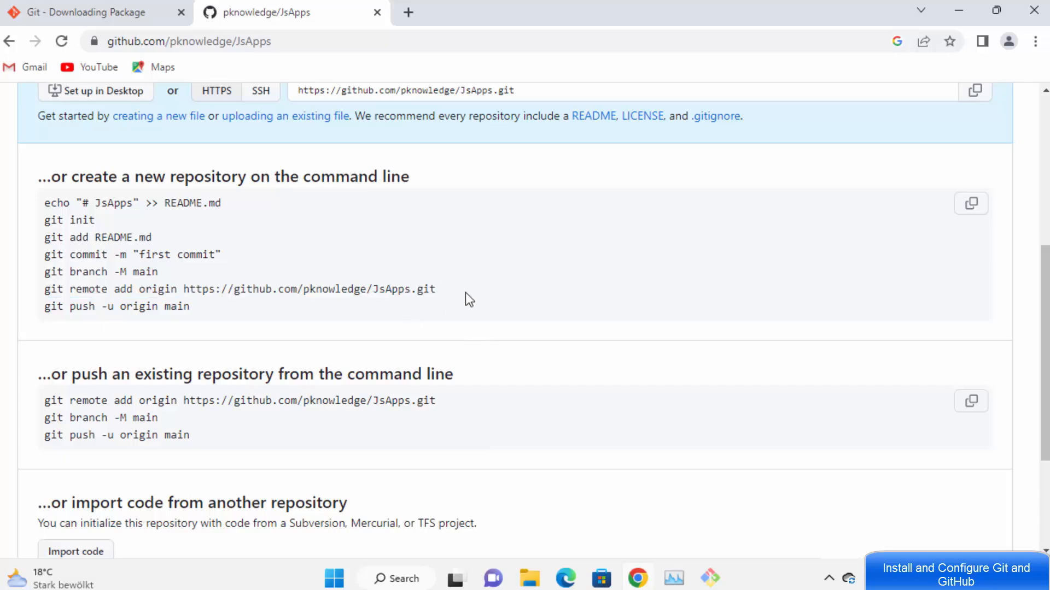
{"action": "scroll", "coordinate": [678, 328], "scroll_direction": "up", "scroll_amount": 6}
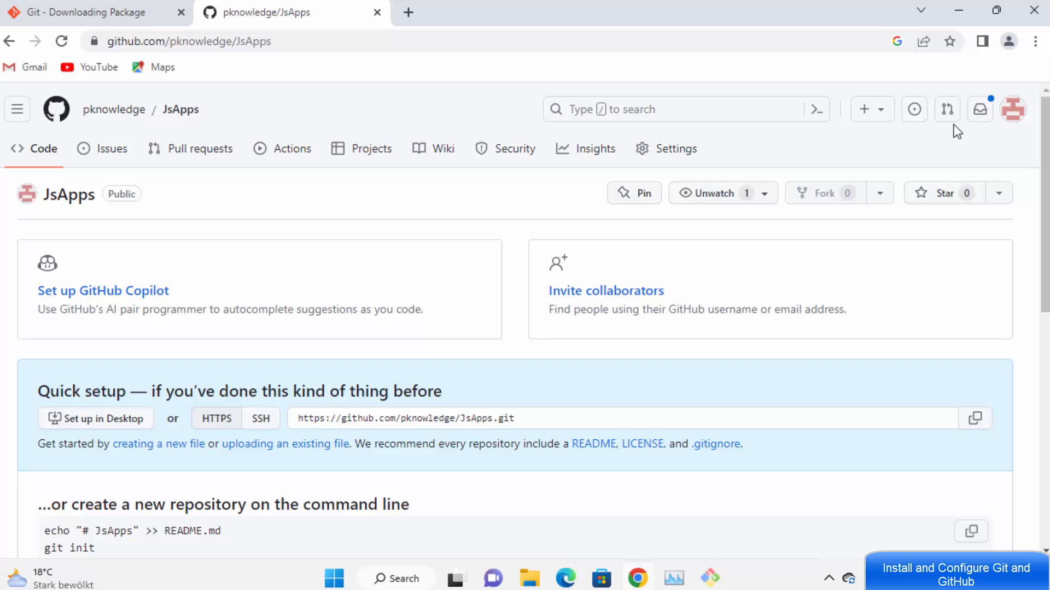
Step: Open the JsApps repository page in a new browser tab
{"action": "left_click", "coordinate": [343, 41]}
{"action": "key", "text": "ctrl+c"}
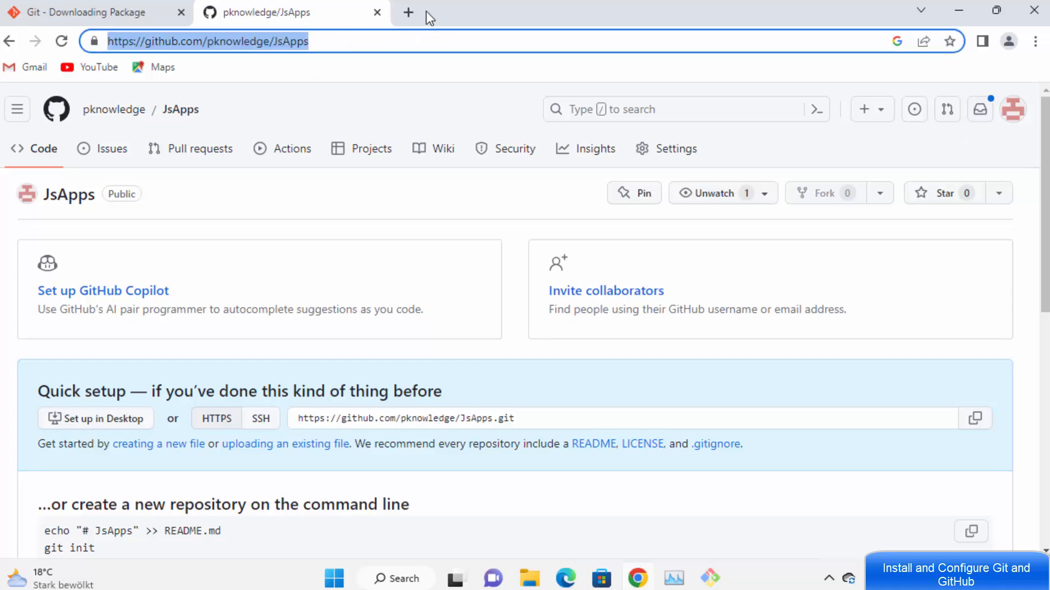
{"action": "left_click", "coordinate": [408, 12]}
{"action": "key", "text": "ctrl+v"}
{"action": "key", "text": "Return"}
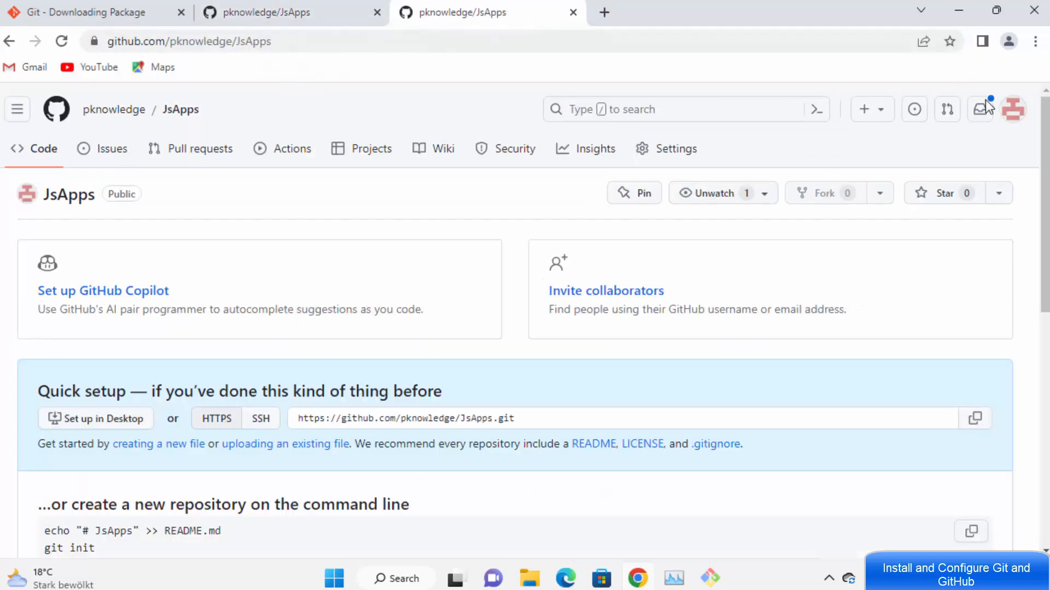
Step: Go to Settings > Developer settings > Personal access tokens (classic) and open Generate new token
{"action": "left_click", "coordinate": [1015, 116]}
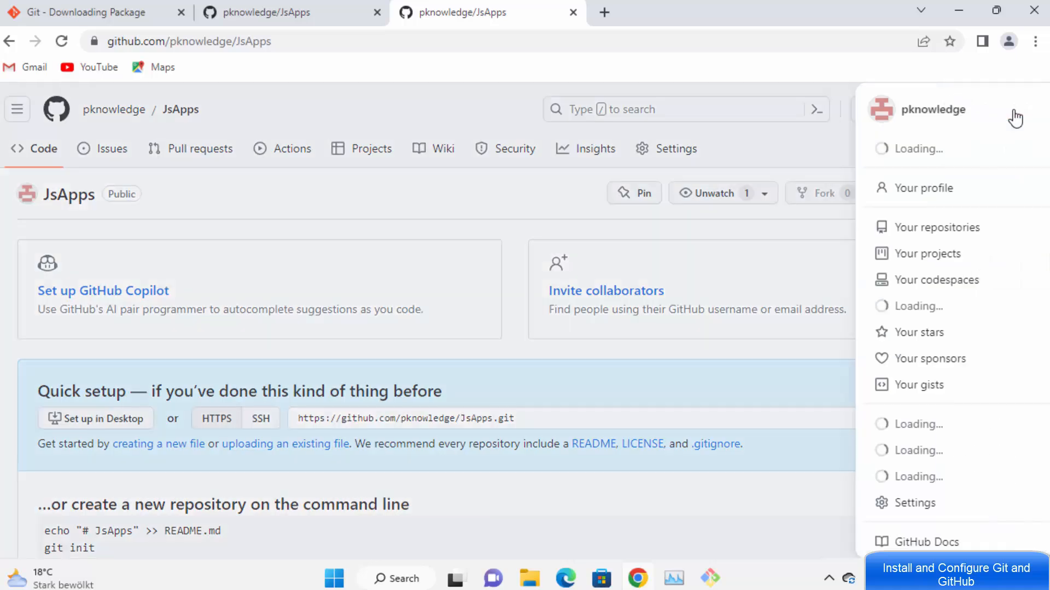
{"action": "scroll", "coordinate": [892, 274], "scroll_direction": "down", "scroll_amount": 2}
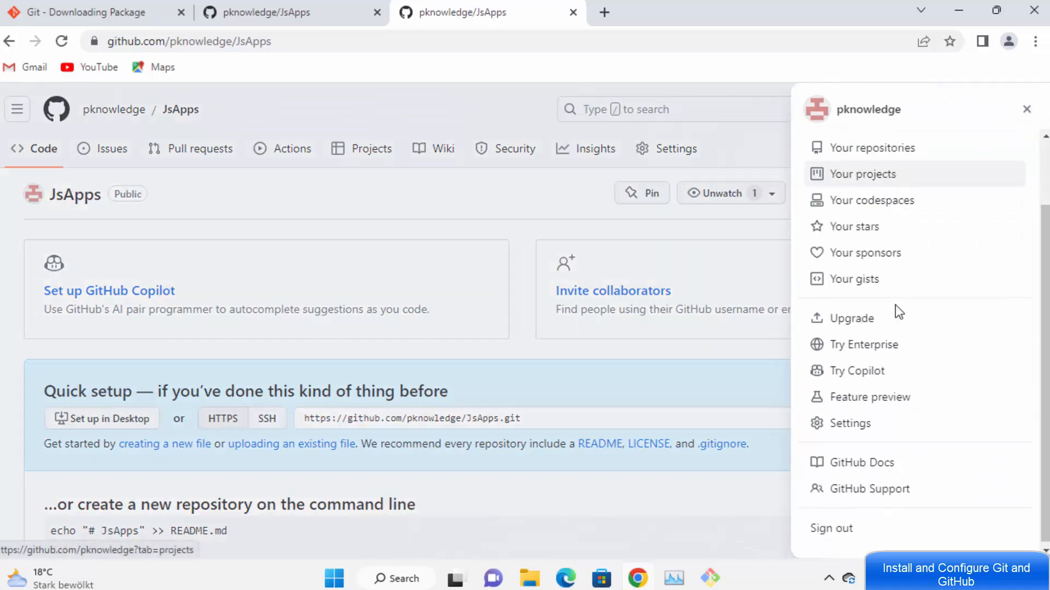
{"action": "left_click", "coordinate": [857, 428]}
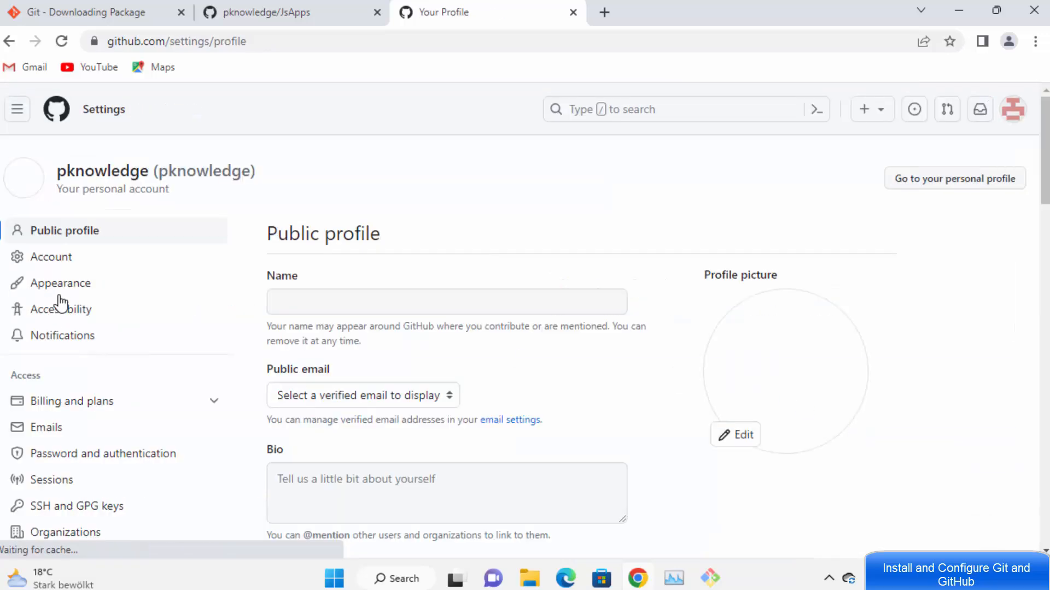
{"action": "scroll", "coordinate": [77, 239], "scroll_direction": "down", "scroll_amount": 10}
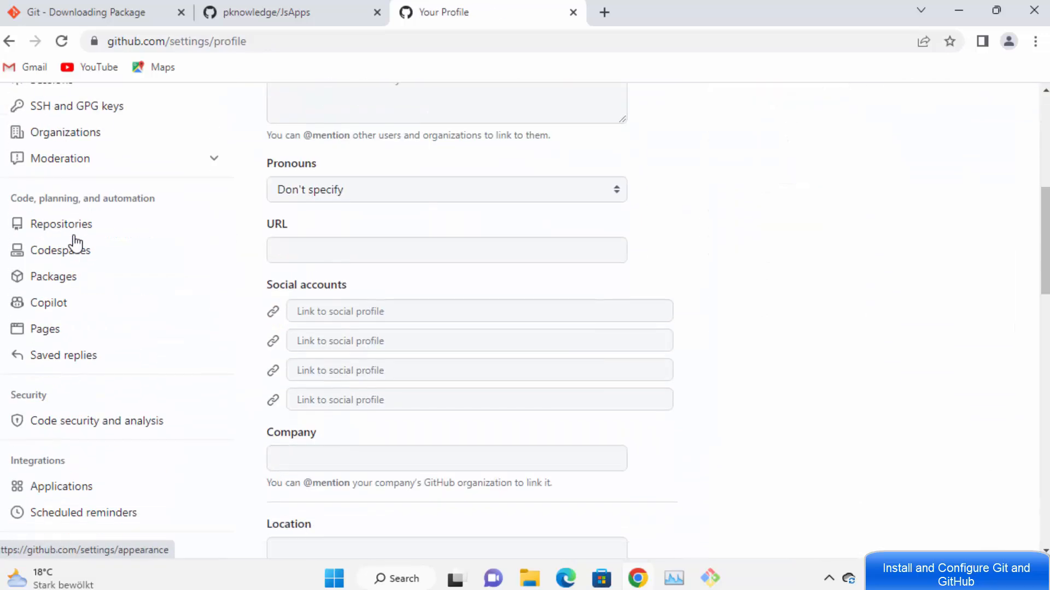
{"action": "scroll", "coordinate": [44, 306], "scroll_direction": "down", "scroll_amount": 4}
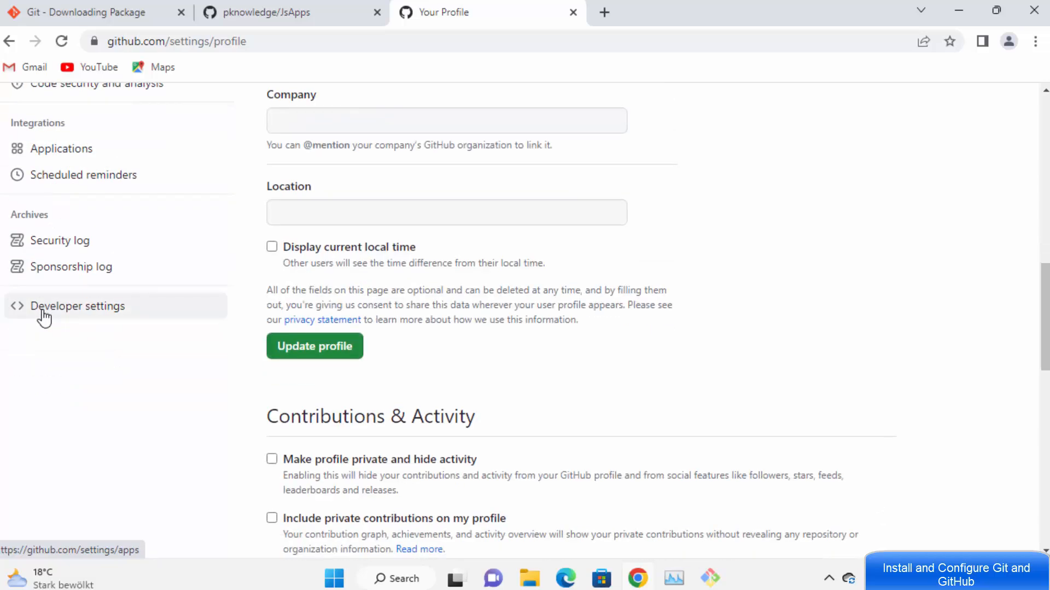
{"action": "left_click", "coordinate": [98, 322]}
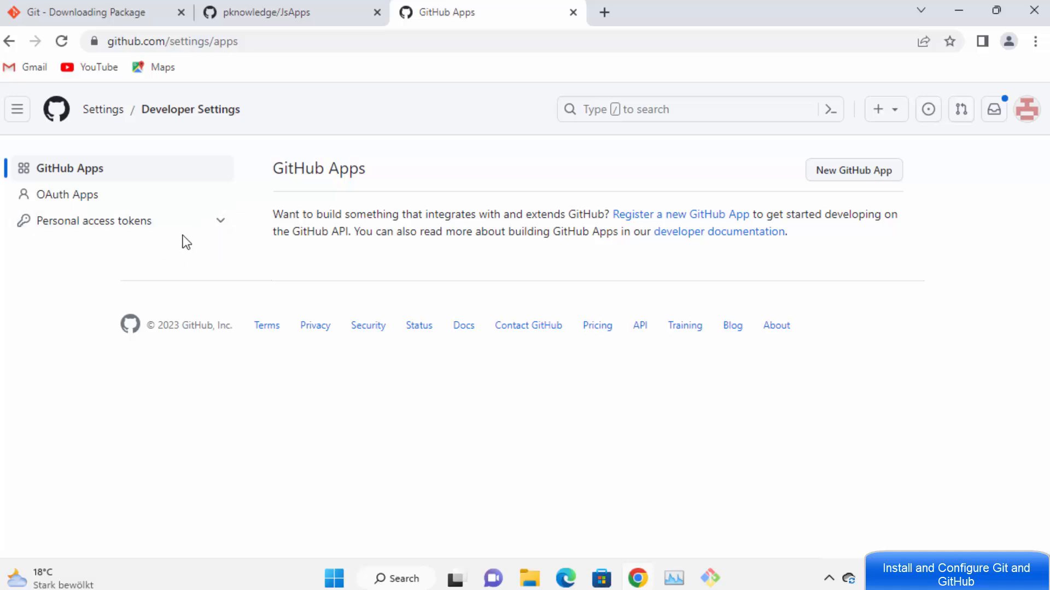
{"action": "left_click", "coordinate": [82, 225]}
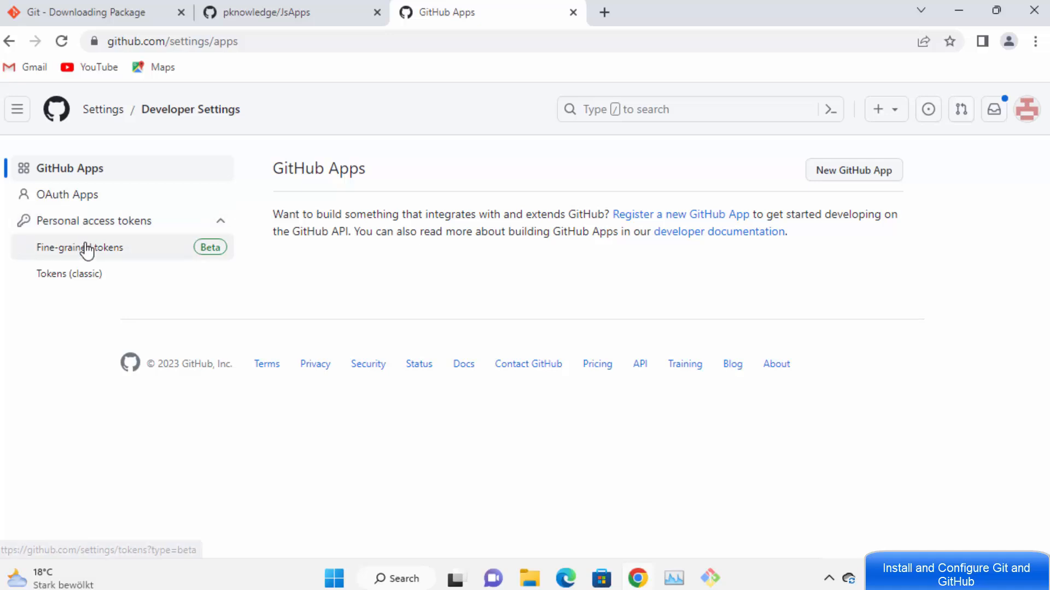
{"action": "left_click", "coordinate": [94, 279]}
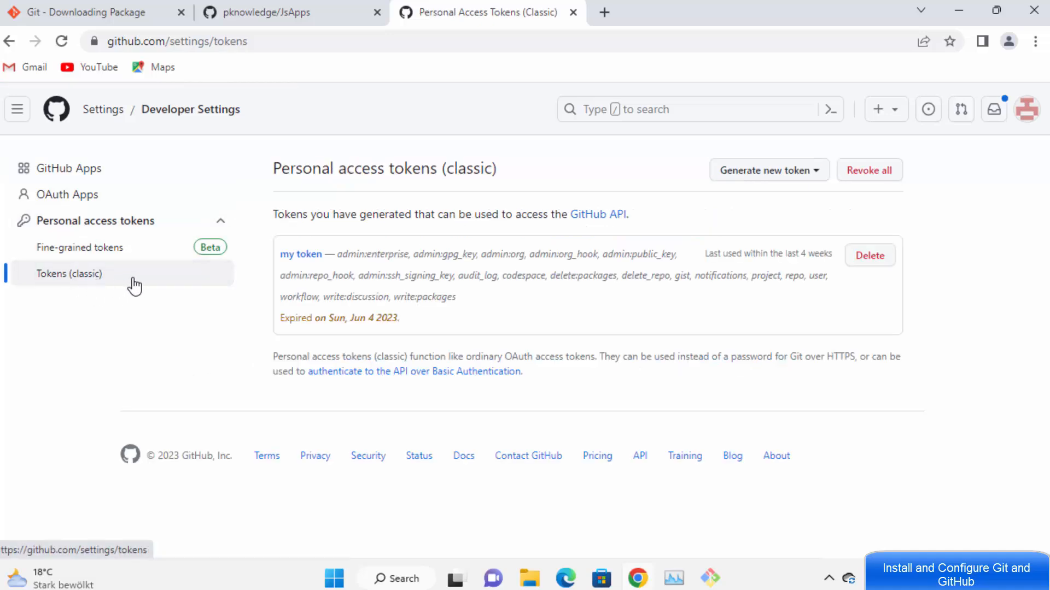
{"action": "left_click", "coordinate": [748, 176]}
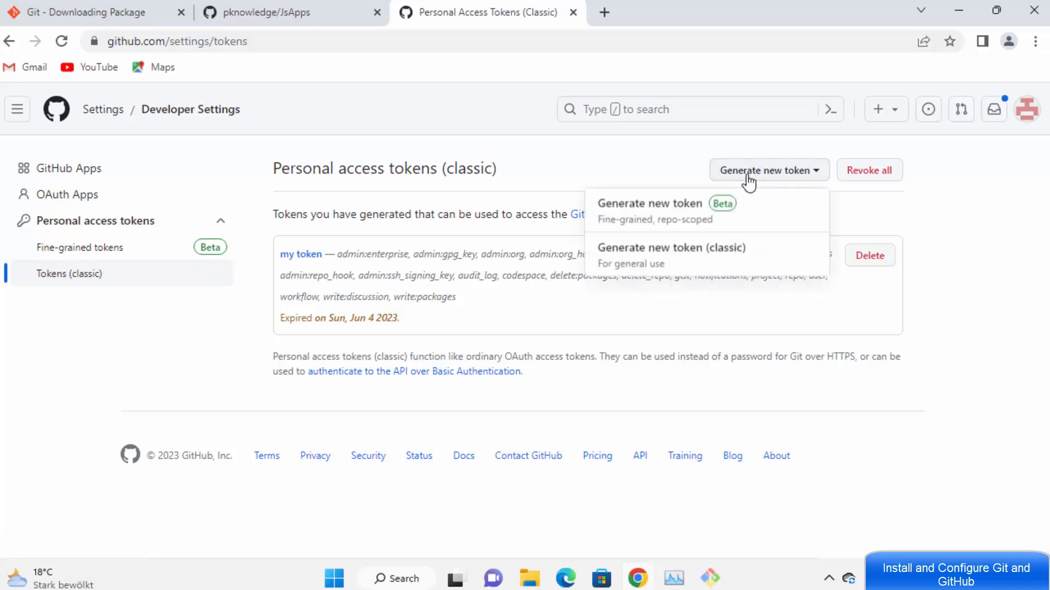
Step: Start a new classic token with the note 'my first token'
{"action": "left_click", "coordinate": [668, 262]}
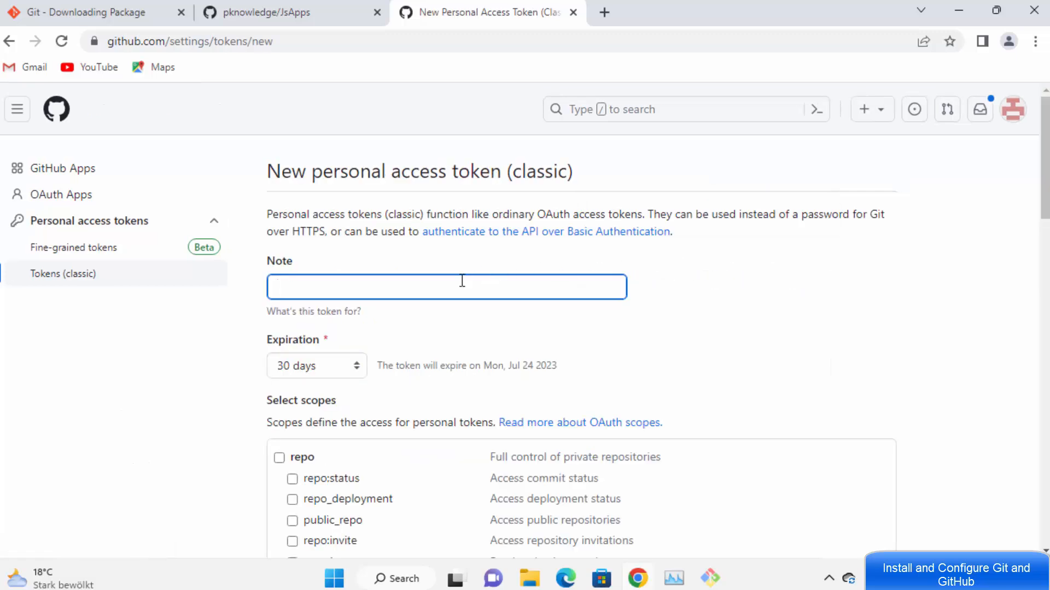
{"action": "type", "text": "my first token"}
{"action": "scroll", "coordinate": [453, 281], "scroll_direction": "down", "scroll_amount": 2}
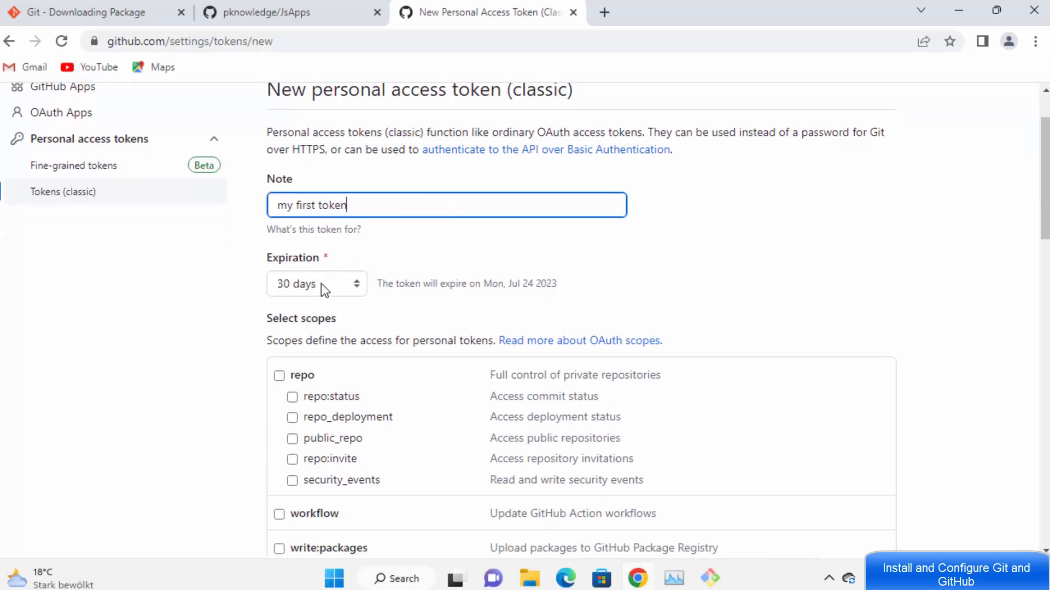
Step: Set the token's expiration to Custom with the date 26/06/2023
{"action": "left_click", "coordinate": [323, 288]}
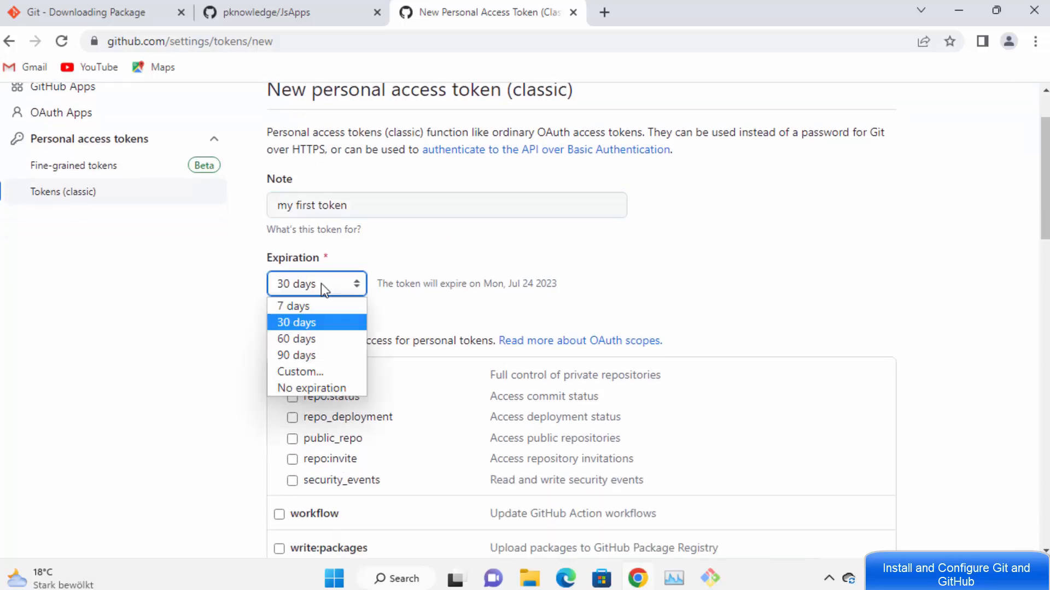
{"action": "left_click", "coordinate": [315, 370]}
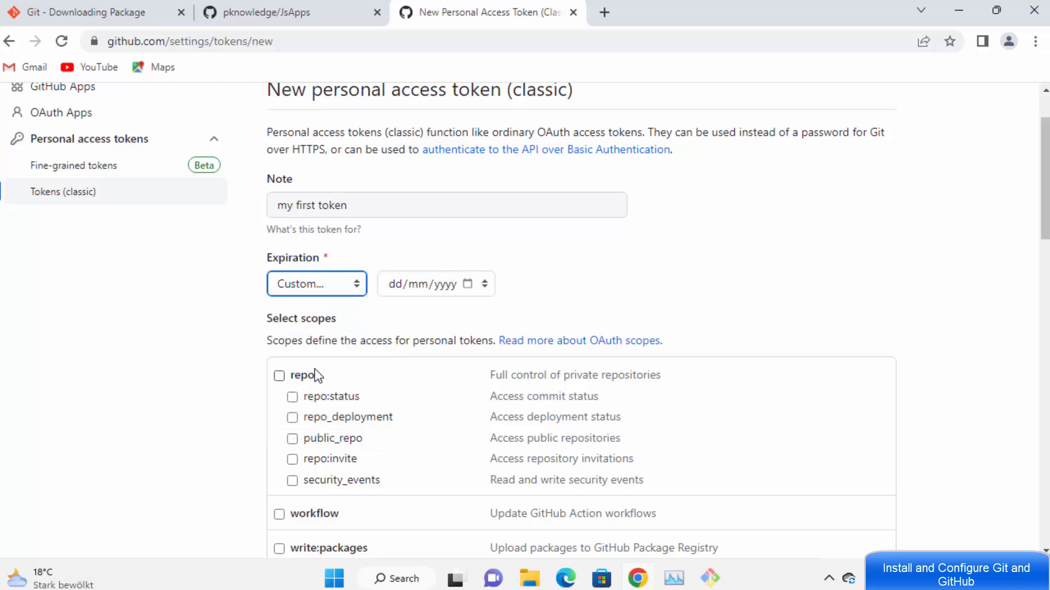
{"action": "left_click", "coordinate": [457, 286]}
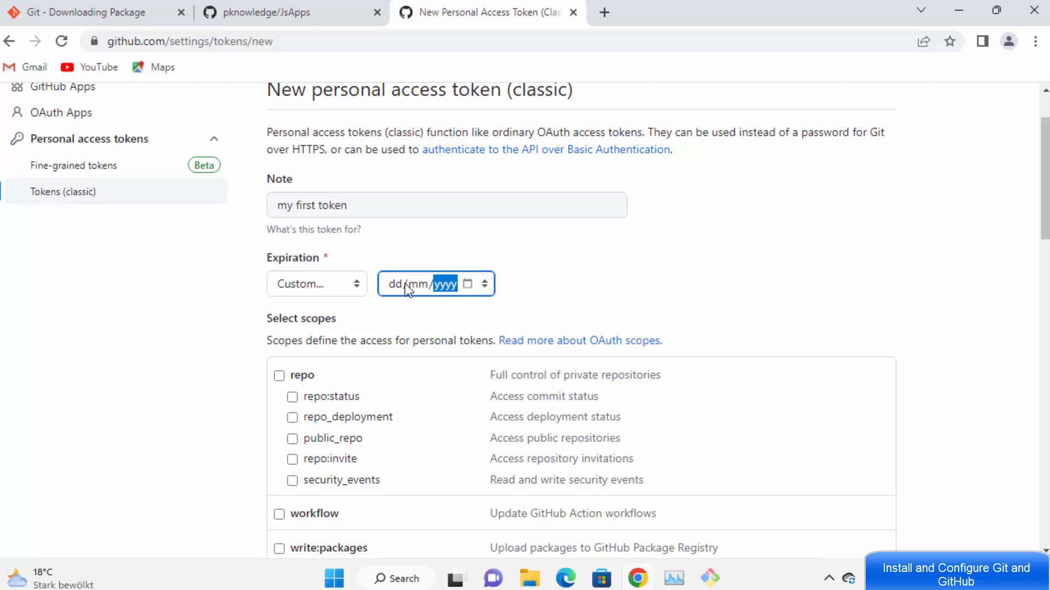
{"action": "left_click", "coordinate": [413, 284]}
{"action": "left_click", "coordinate": [467, 283]}
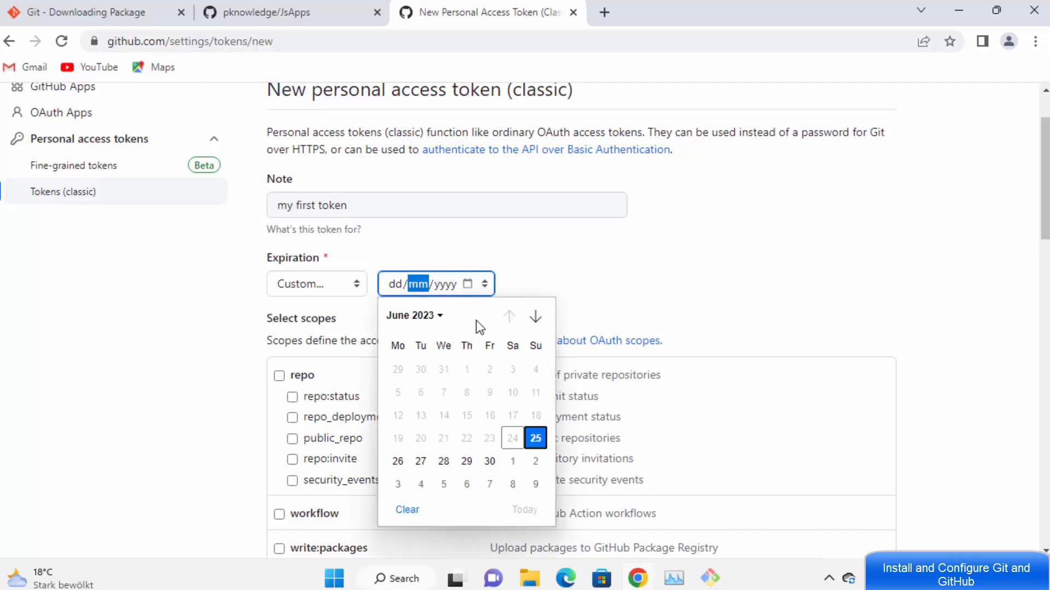
{"action": "left_click", "coordinate": [398, 462]}
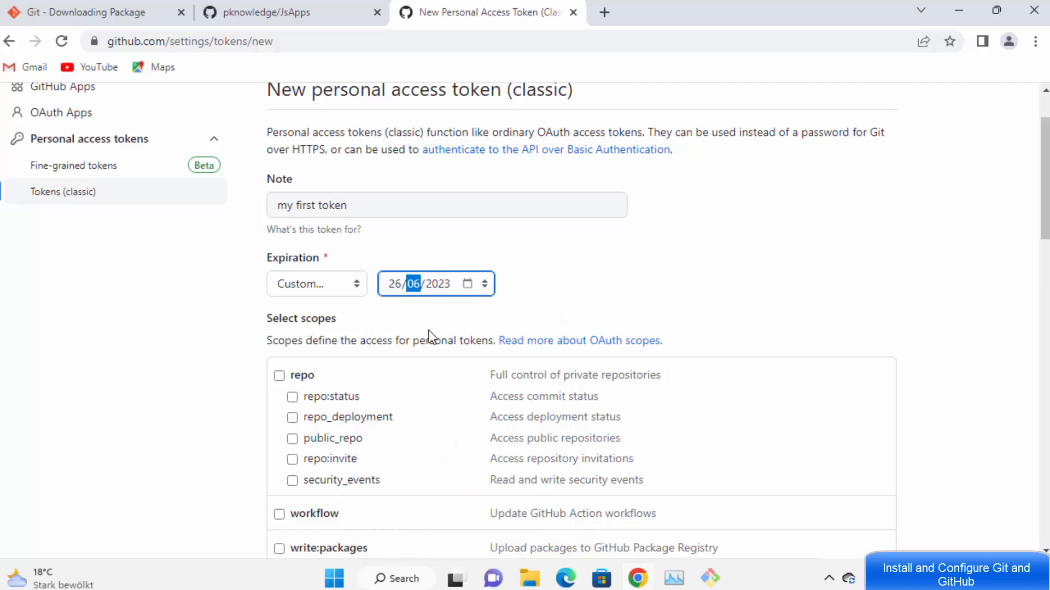
{"action": "left_click", "coordinate": [523, 293]}
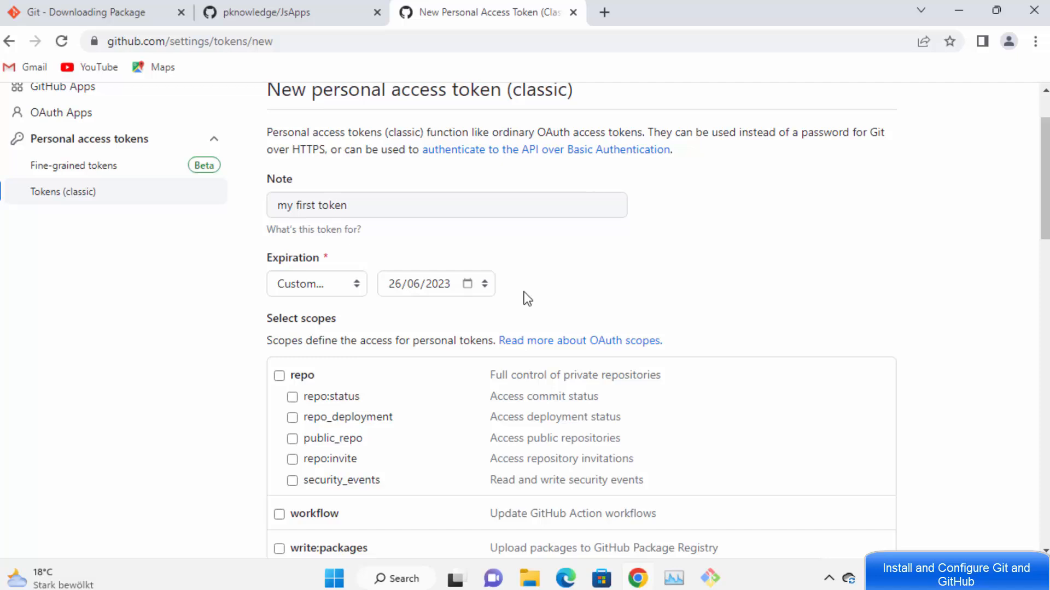
{"action": "left_click", "coordinate": [337, 283]}
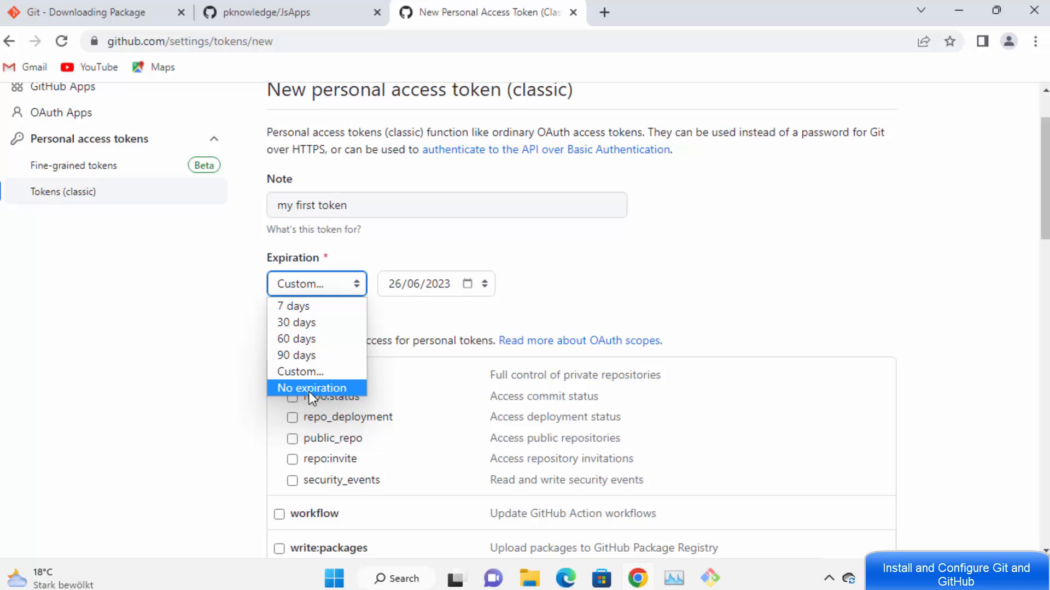
{"action": "left_click", "coordinate": [562, 291]}
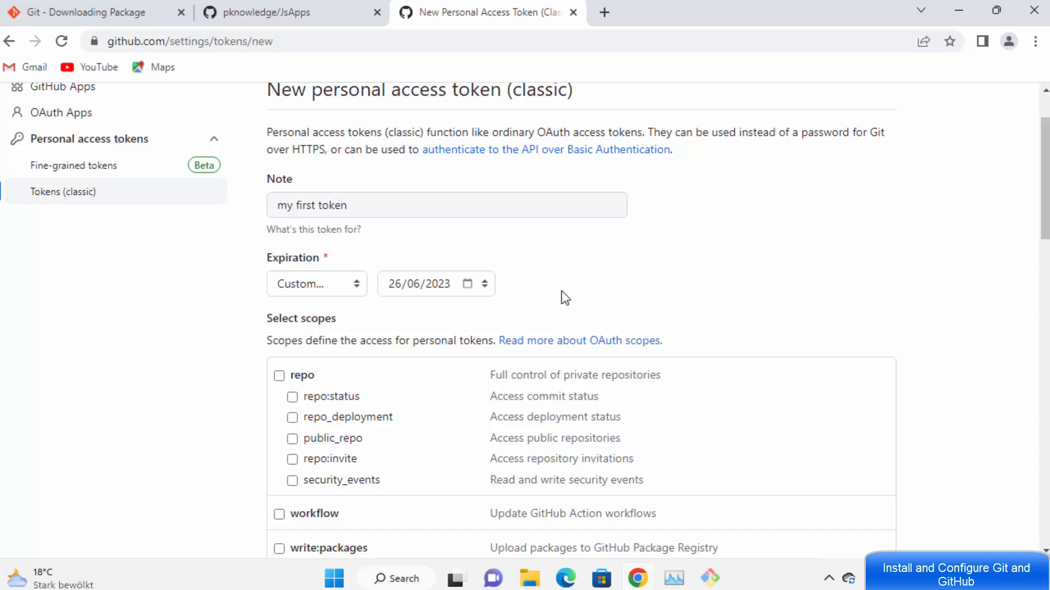
Step: Tick the repo, workflow, write:packages, delete:packages, admin:org, admin:public_key and admin:org_hook scopes
{"action": "scroll", "coordinate": [563, 296], "scroll_direction": "down", "scroll_amount": 3}
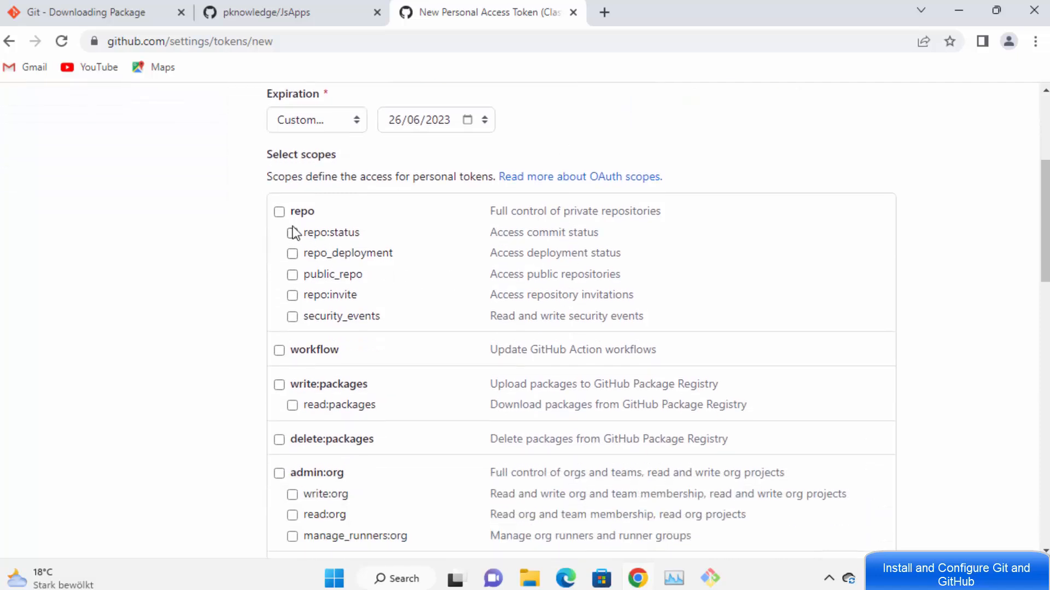
{"action": "left_click", "coordinate": [279, 212]}
{"action": "scroll", "coordinate": [277, 216], "scroll_direction": "down", "scroll_amount": 1}
{"action": "scroll", "coordinate": [273, 246], "scroll_direction": "up", "scroll_amount": 1}
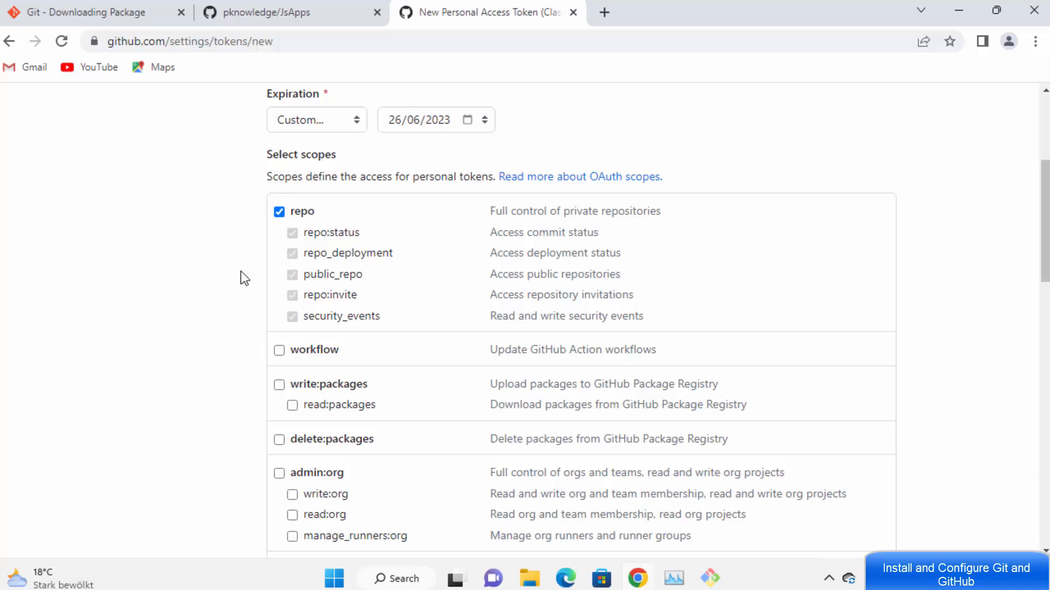
{"action": "left_click", "coordinate": [279, 385]}
{"action": "left_click", "coordinate": [279, 351]}
{"action": "left_click", "coordinate": [279, 440]}
{"action": "scroll", "coordinate": [283, 333], "scroll_direction": "down", "scroll_amount": 2}
{"action": "left_click", "coordinate": [278, 309]}
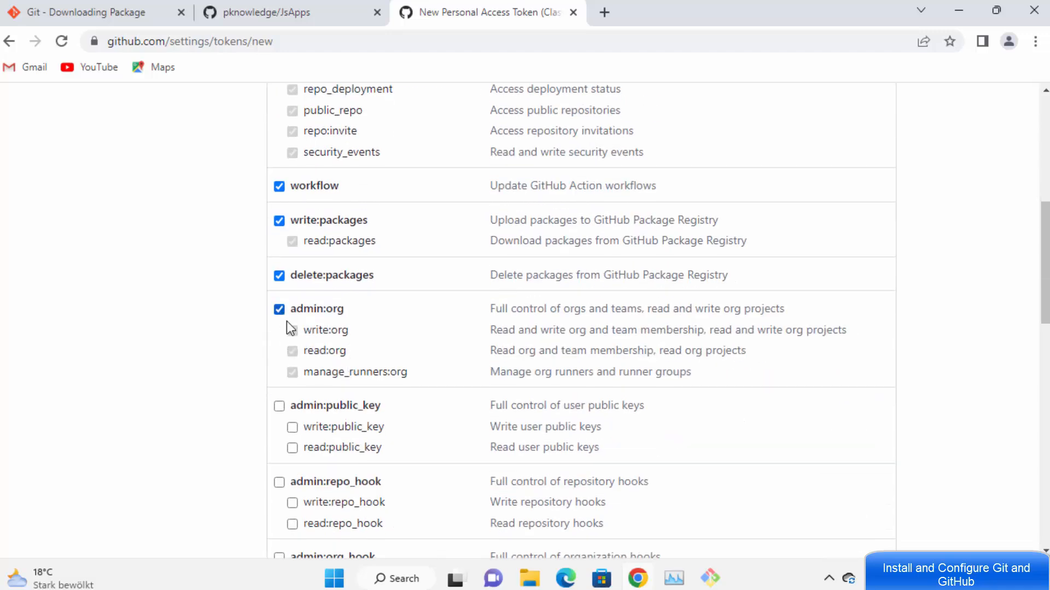
{"action": "scroll", "coordinate": [286, 321], "scroll_direction": "down", "scroll_amount": 2}
{"action": "left_click", "coordinate": [279, 242]}
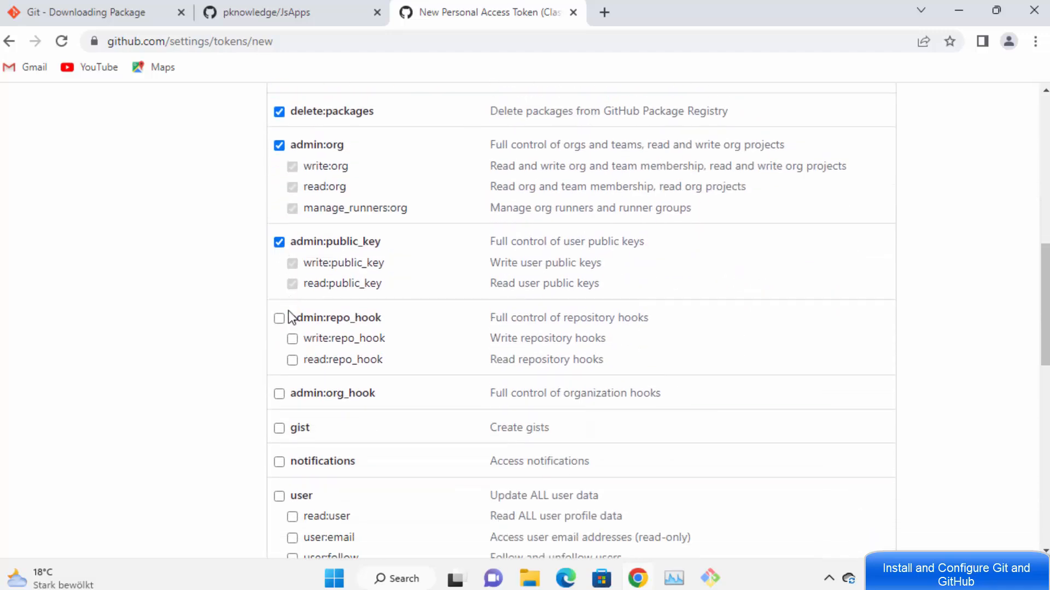
{"action": "left_click", "coordinate": [281, 393]}
Step: Tick gist, notifications, user, delete_repo, admin:enterprise, audit_log, codespace, project, admin:gpg_key and admin:ssh_signing_key
{"action": "scroll", "coordinate": [322, 314], "scroll_direction": "down", "scroll_amount": 2}
{"action": "left_click", "coordinate": [280, 265]}
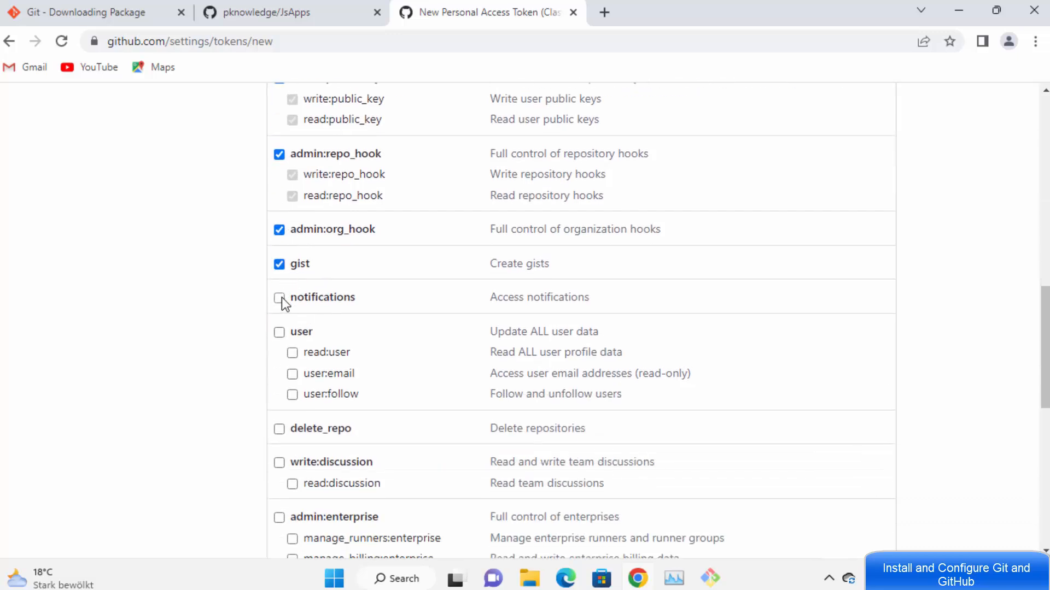
{"action": "left_click", "coordinate": [279, 332]}
{"action": "scroll", "coordinate": [280, 327], "scroll_direction": "down", "scroll_amount": 3}
{"action": "left_click", "coordinate": [280, 298]}
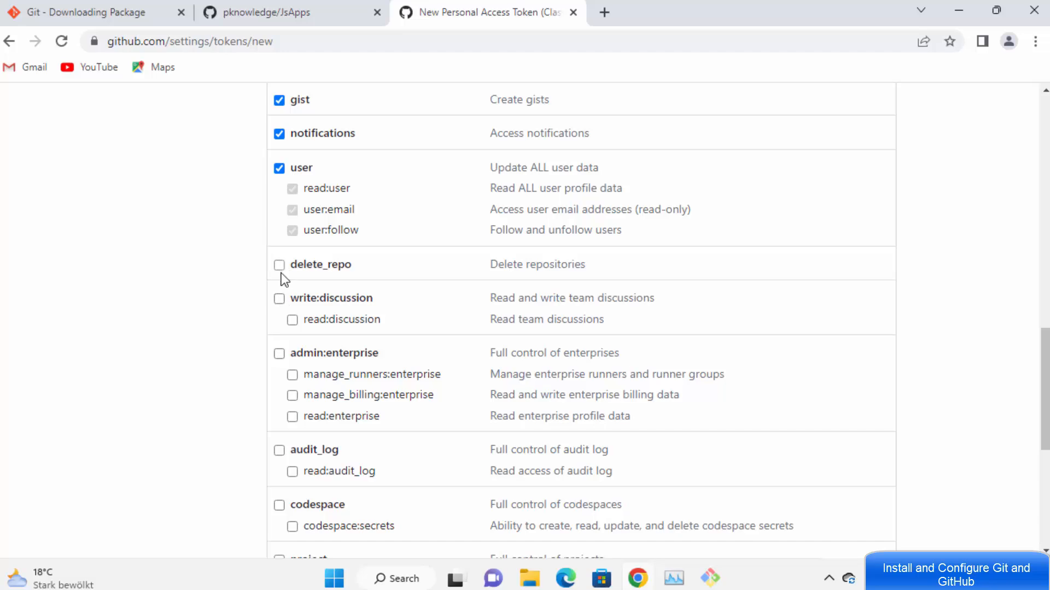
{"action": "left_click", "coordinate": [279, 264]}
{"action": "left_click", "coordinate": [279, 353]}
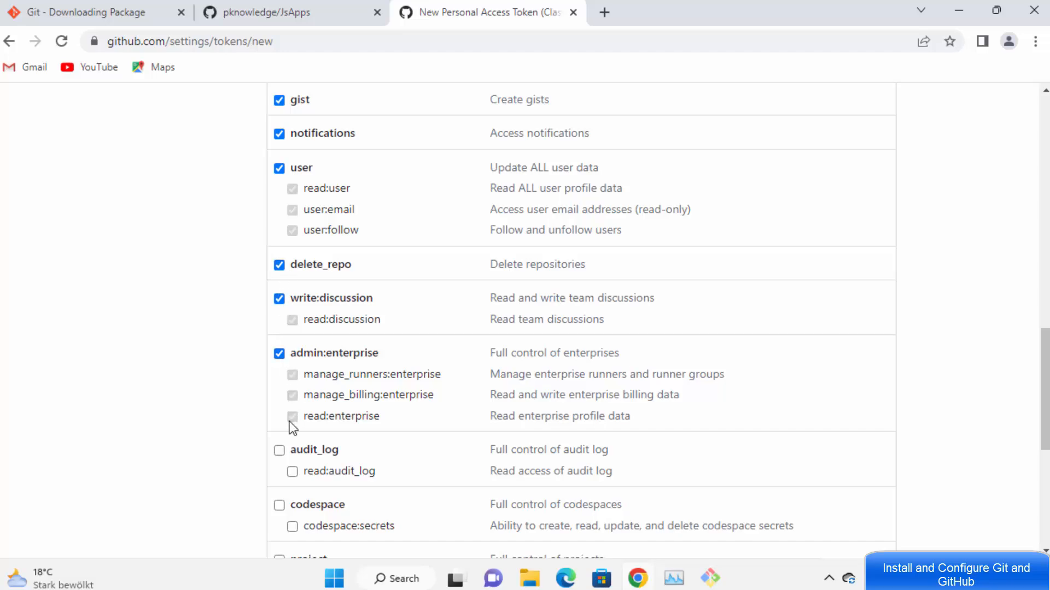
{"action": "left_click", "coordinate": [278, 450]}
{"action": "scroll", "coordinate": [342, 360], "scroll_direction": "down", "scroll_amount": 5}
{"action": "left_click", "coordinate": [278, 259]}
{"action": "left_click", "coordinate": [279, 315]}
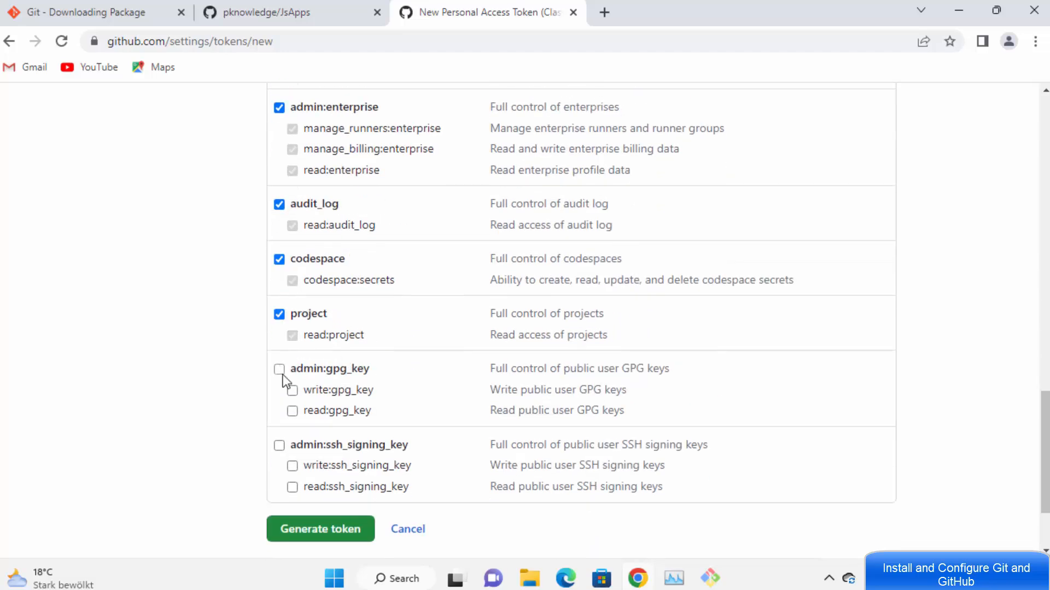
{"action": "left_click", "coordinate": [279, 369]}
{"action": "left_click", "coordinate": [279, 445]}
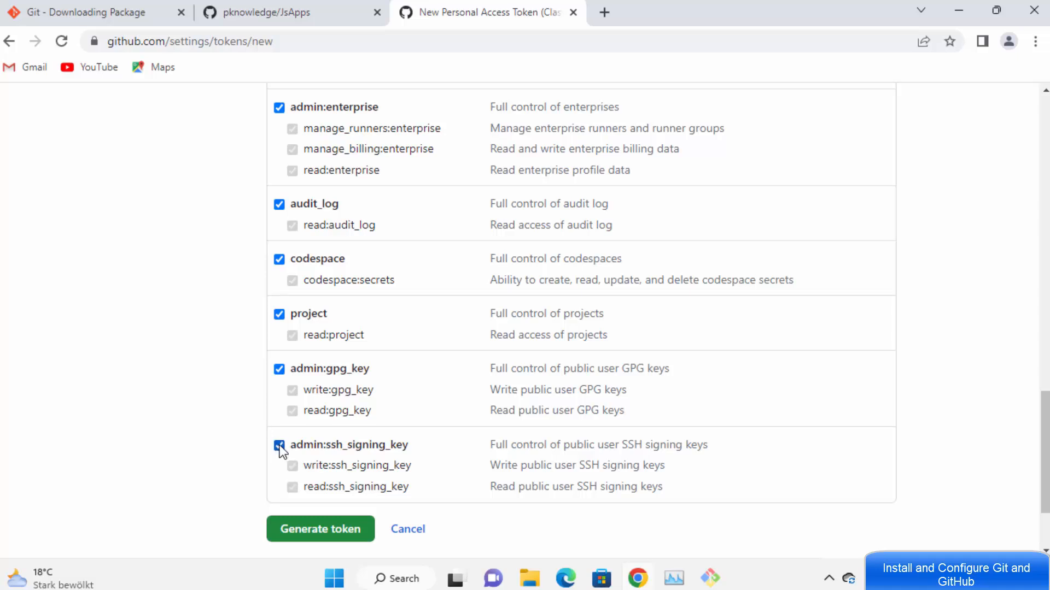
Step: Generate the classic personal access token and copy it to the clipboard
{"action": "left_click", "coordinate": [323, 537]}
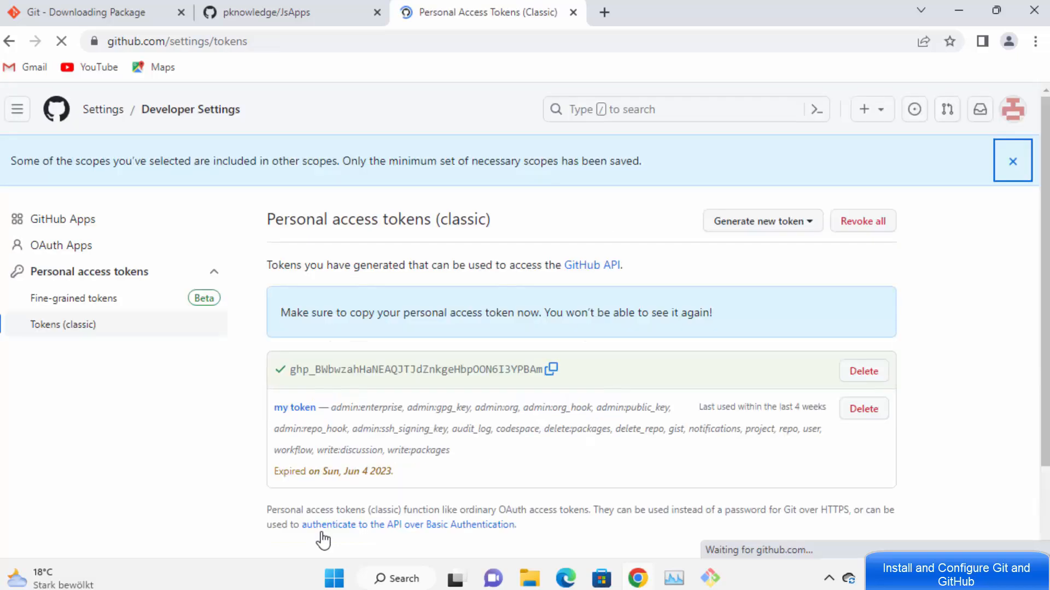
{"action": "left_click", "coordinate": [553, 369]}
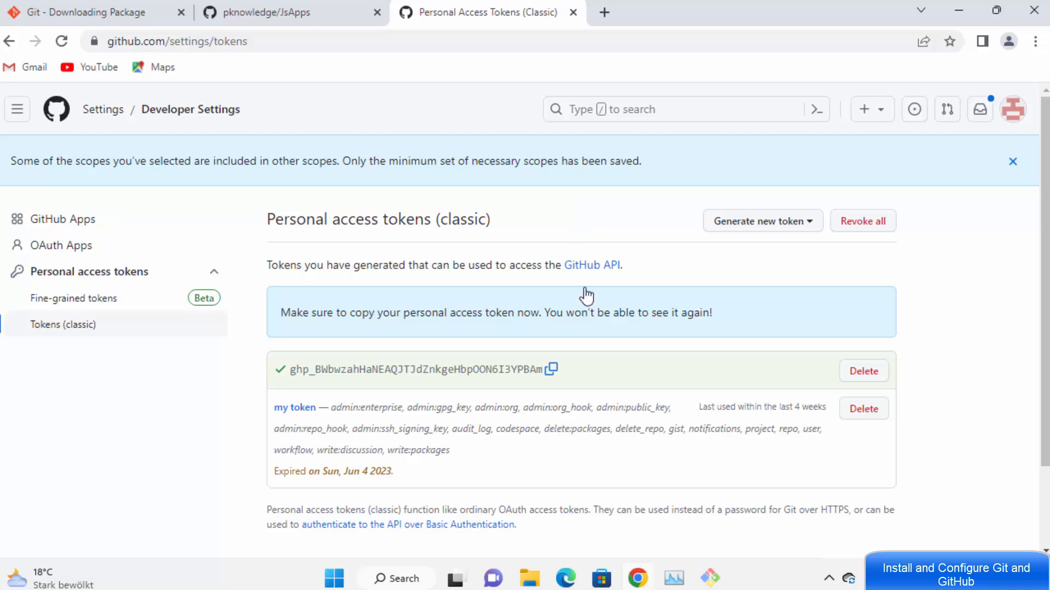
{"action": "left_click", "coordinate": [551, 369]}
{"action": "left_click", "coordinate": [552, 369]}
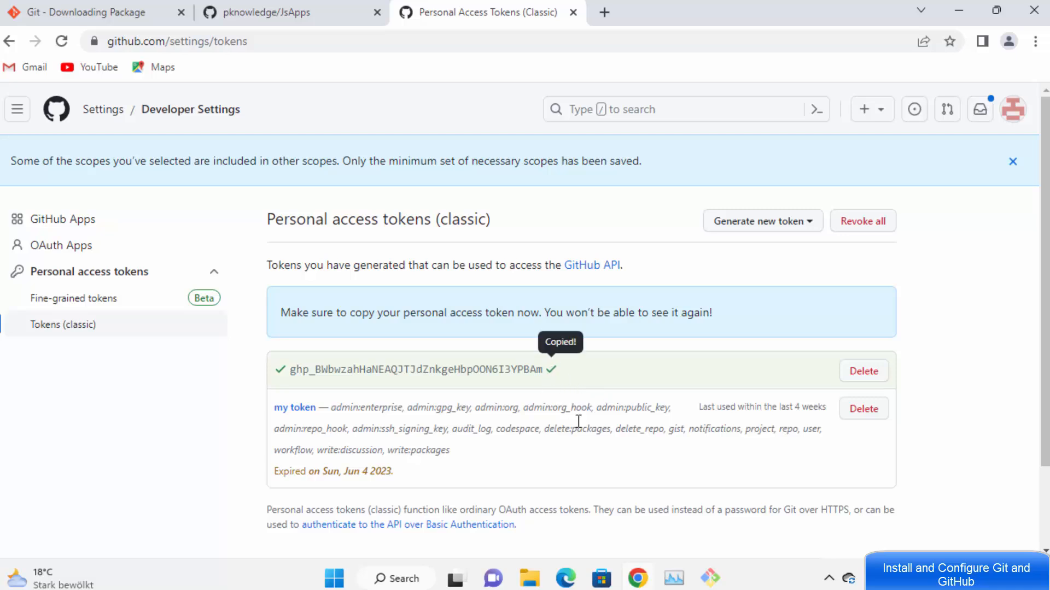
{"action": "left_click", "coordinate": [553, 370]}
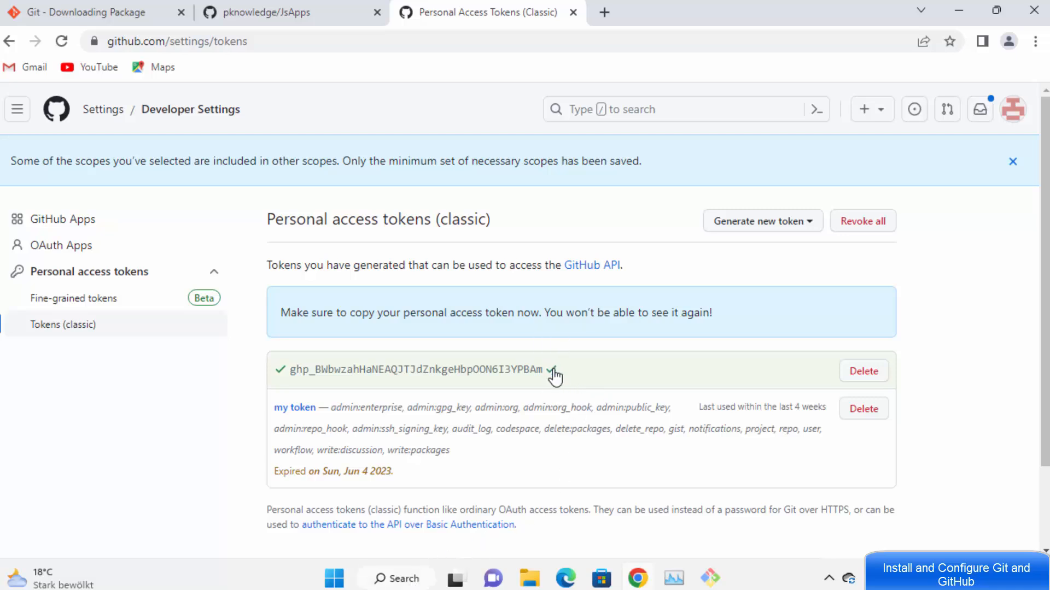
Step: Paste the copied token into a new Notepad document
{"action": "left_click", "coordinate": [423, 581]}
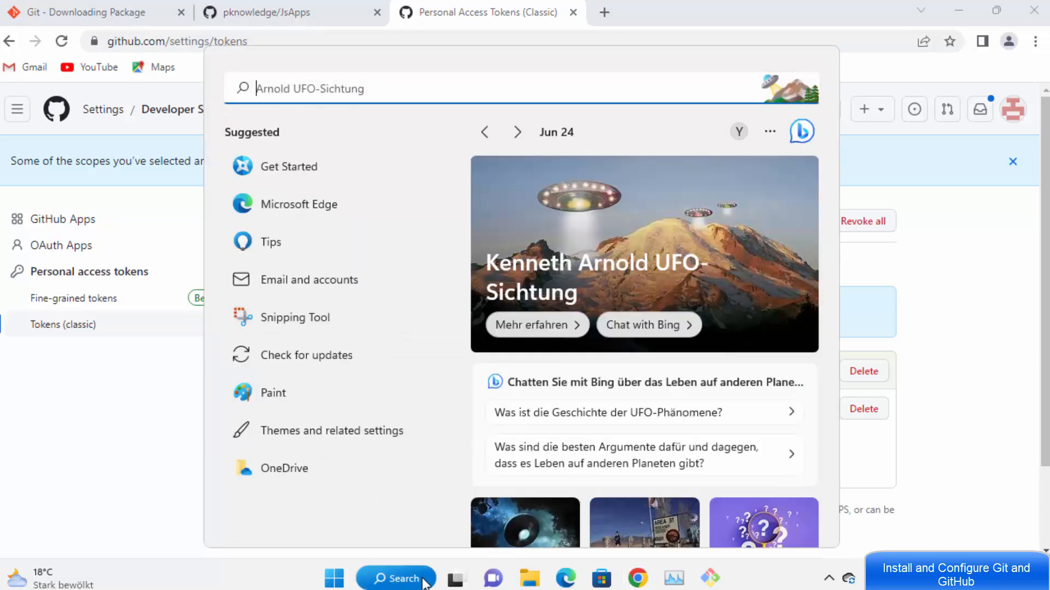
{"action": "type", "text": "notepad"}
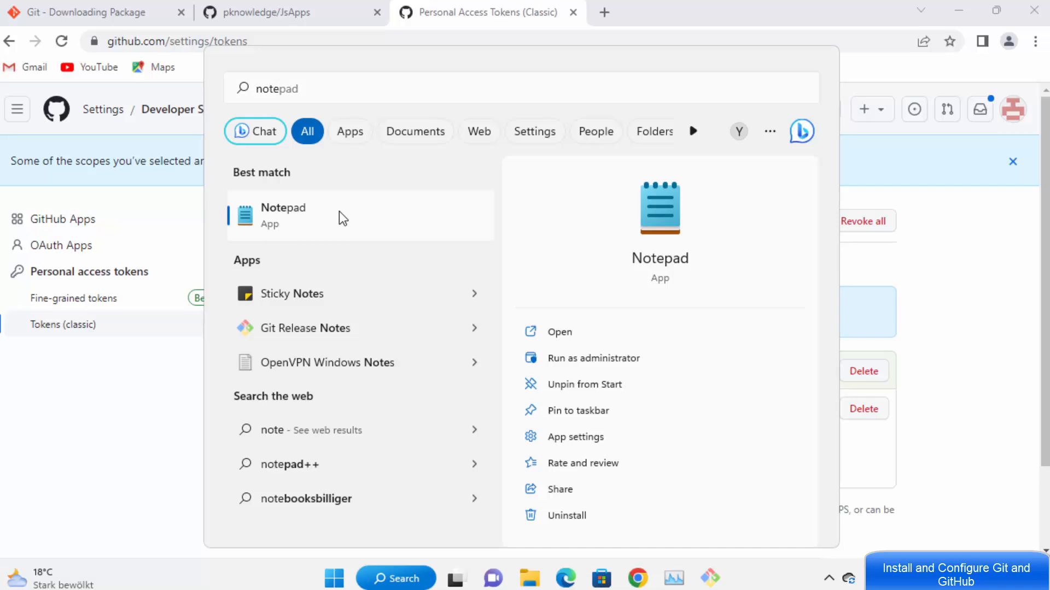
{"action": "left_click", "coordinate": [339, 213]}
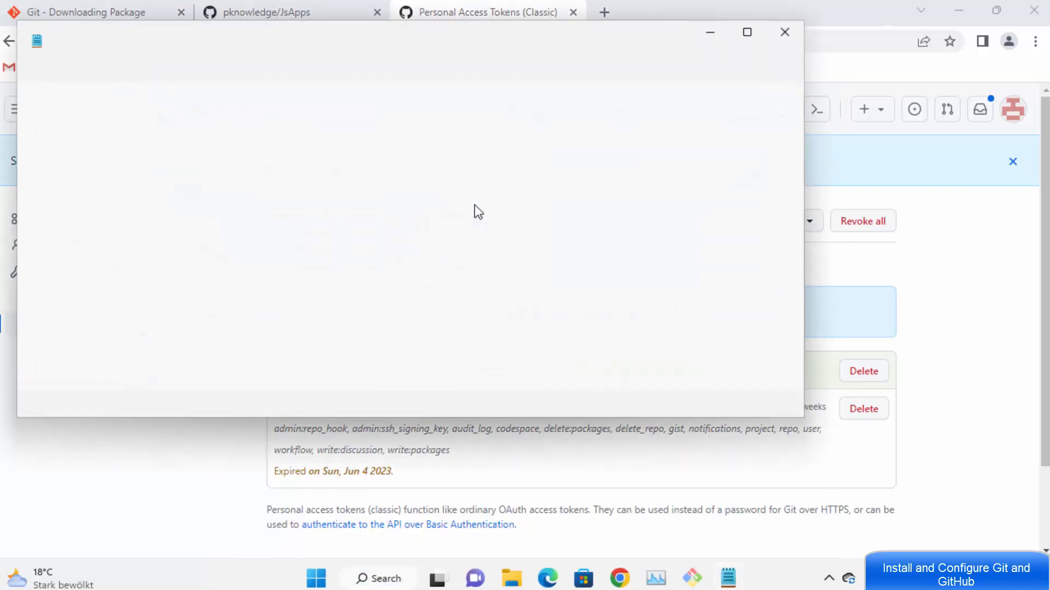
{"action": "key", "text": "ctrl+v"}
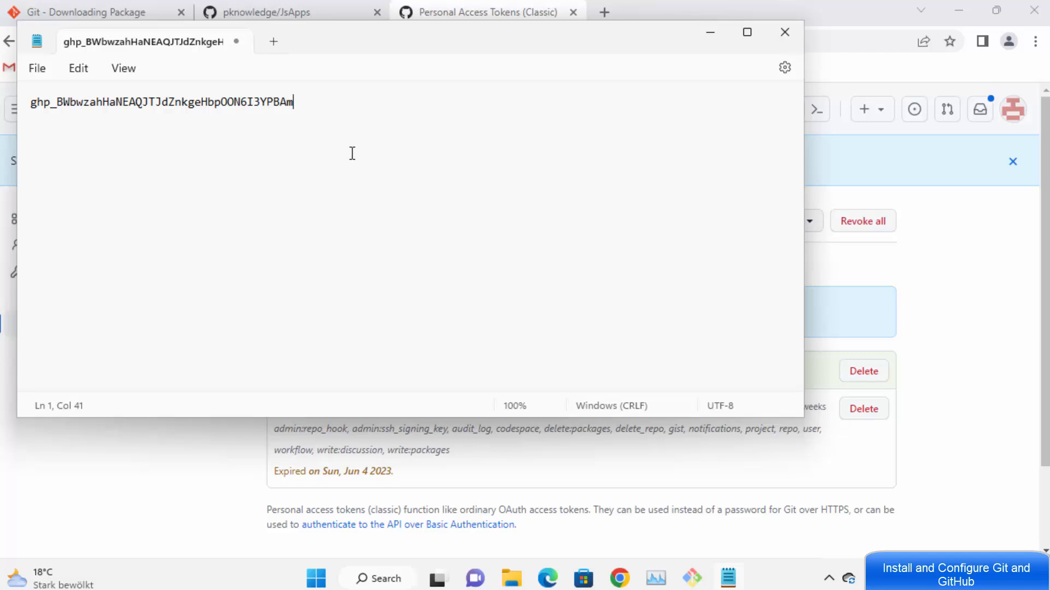
Step: Return to the JsApps repository page and select its git remote add origin command line
{"action": "left_click", "coordinate": [968, 267]}
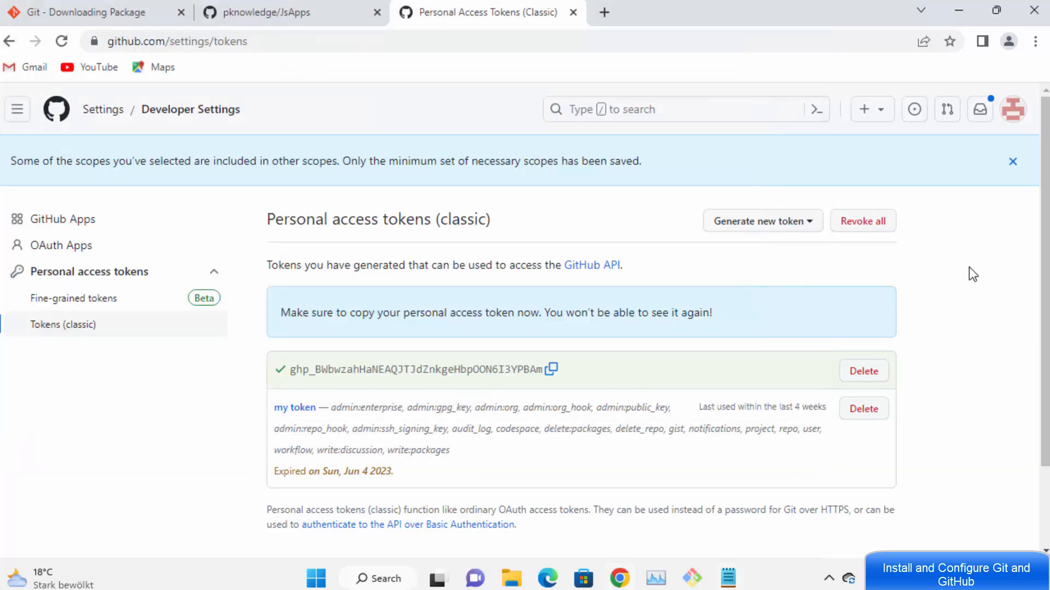
{"action": "left_click", "coordinate": [240, 16]}
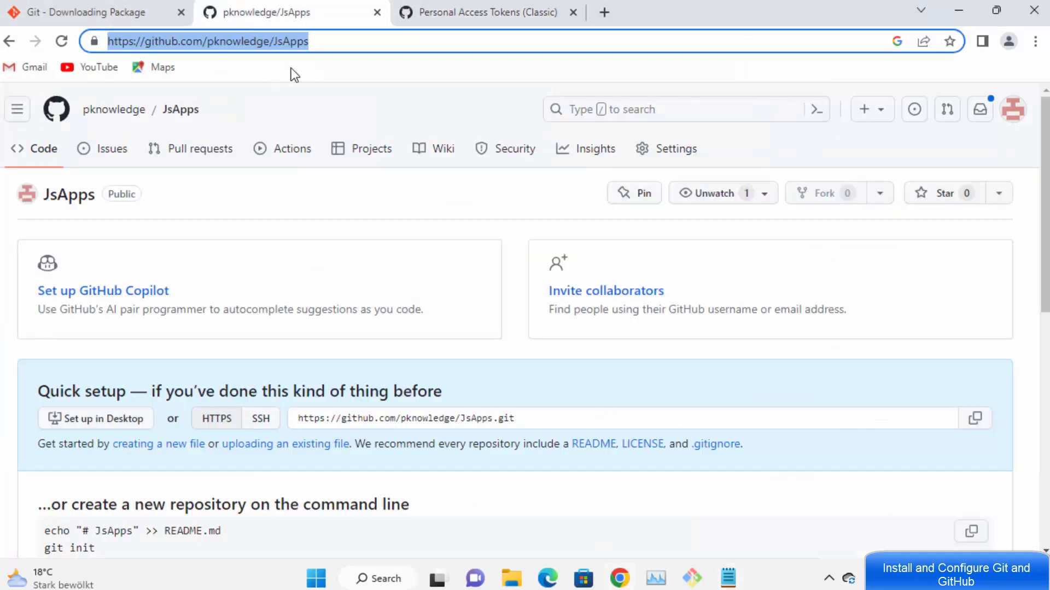
{"action": "scroll", "coordinate": [352, 236], "scroll_direction": "down", "scroll_amount": 5}
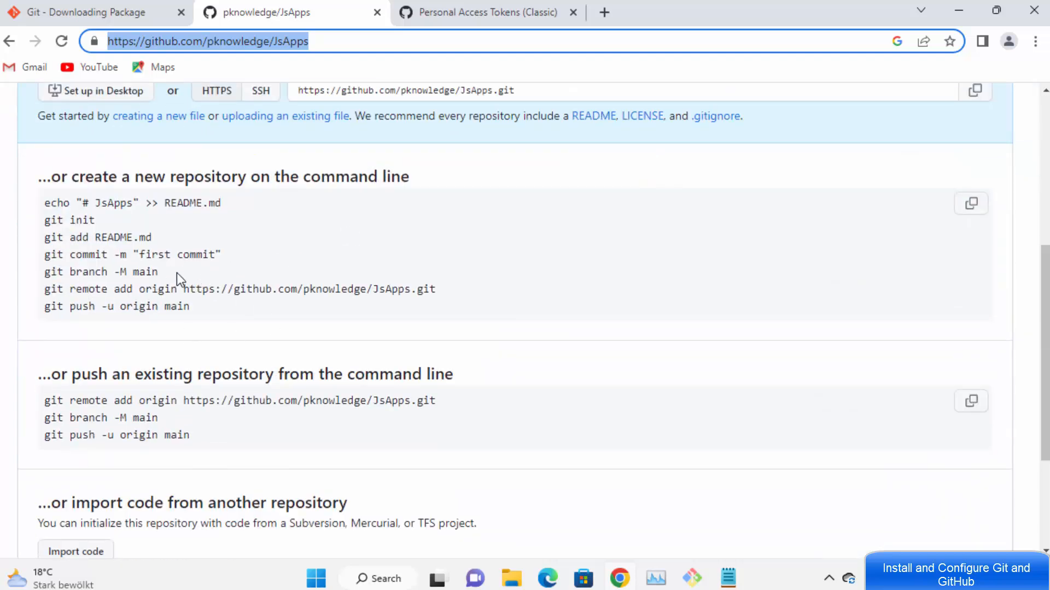
{"action": "left_click_drag", "start_coordinate": [185, 274], "coordinate": [46, 219]}
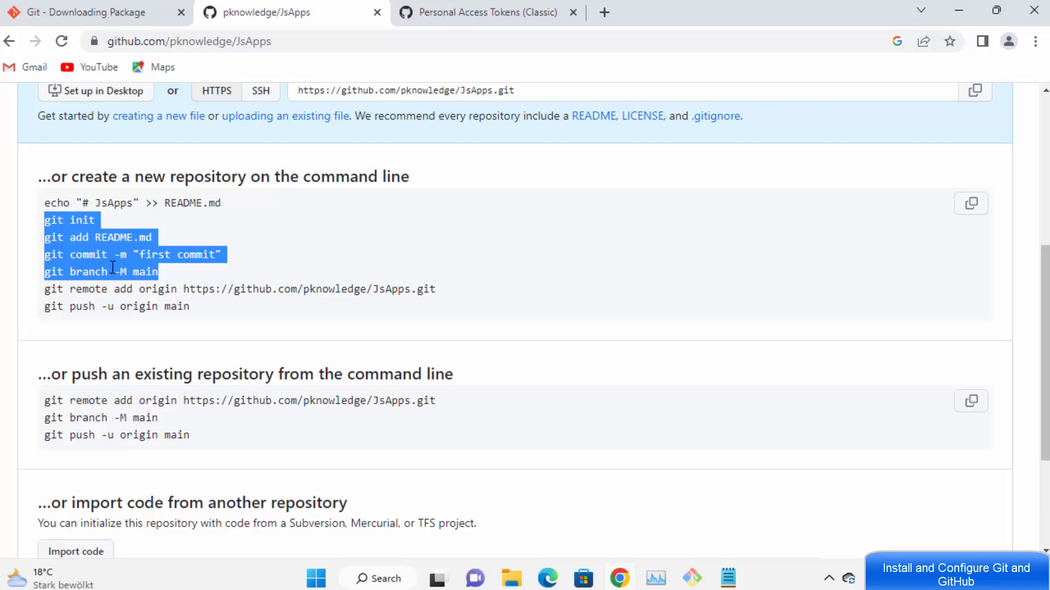
{"action": "triple_click", "coordinate": [68, 291]}
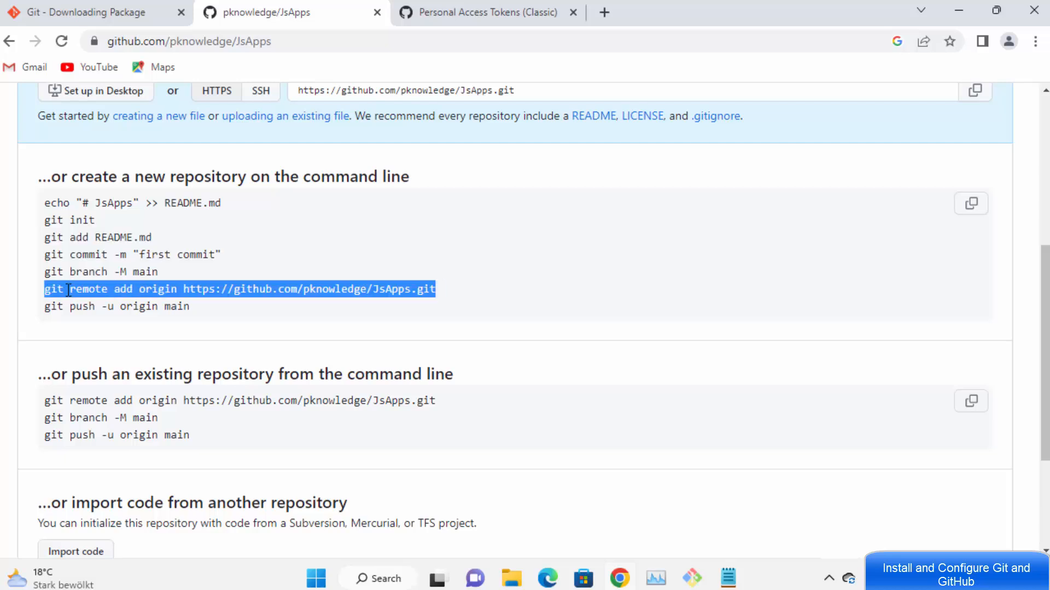
{"action": "double_click", "coordinate": [328, 294]}
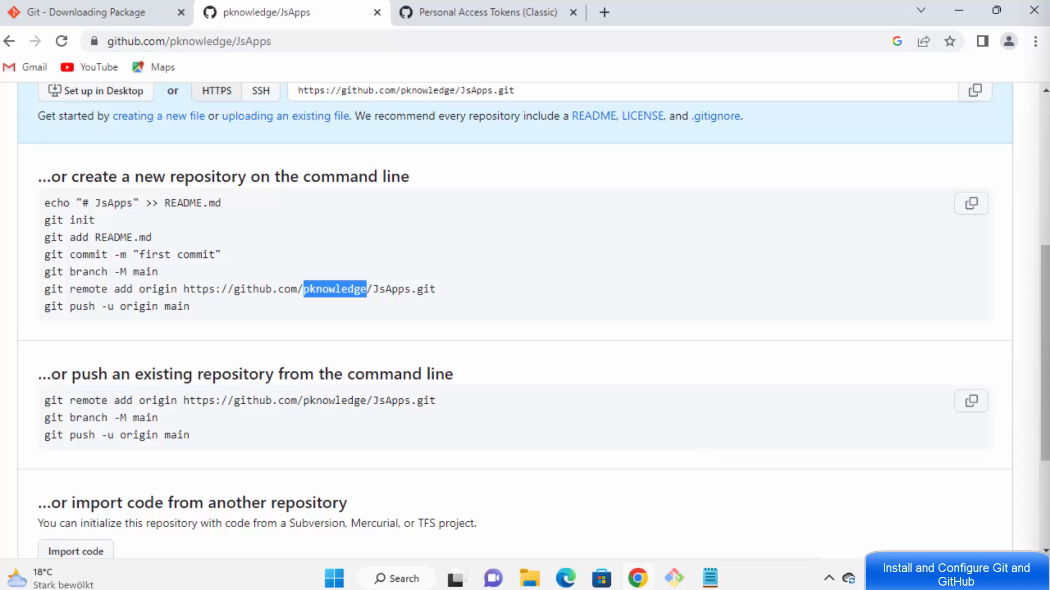
Step: Paste the git remote add origin template below the token and cut the token from line 1
{"action": "left_click", "coordinate": [710, 579]}
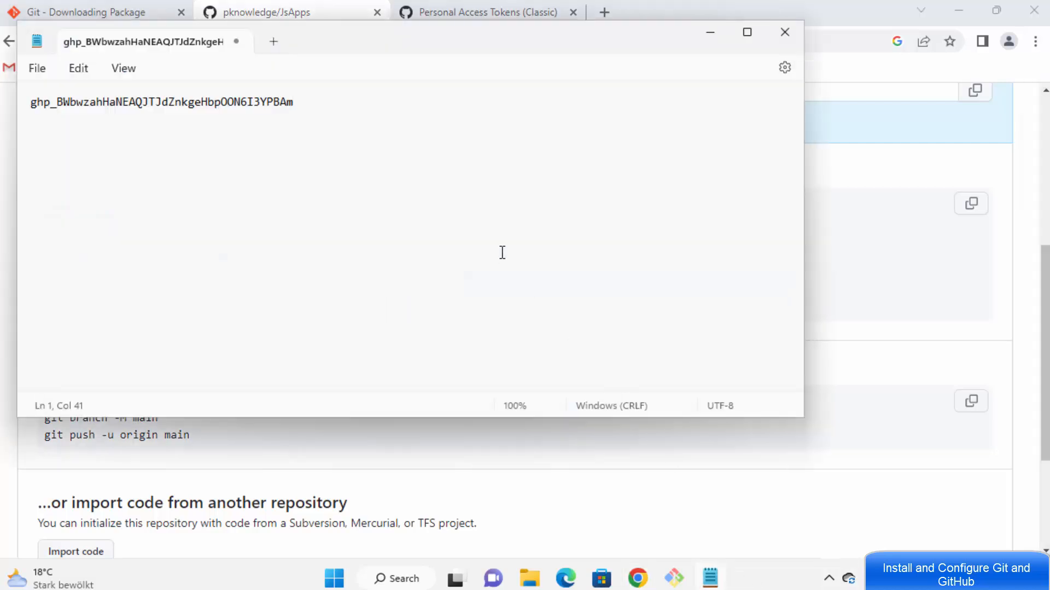
{"action": "key", "text": "Return"}
{"action": "key", "text": "Return"}
{"action": "key", "text": "ctrl+v"}
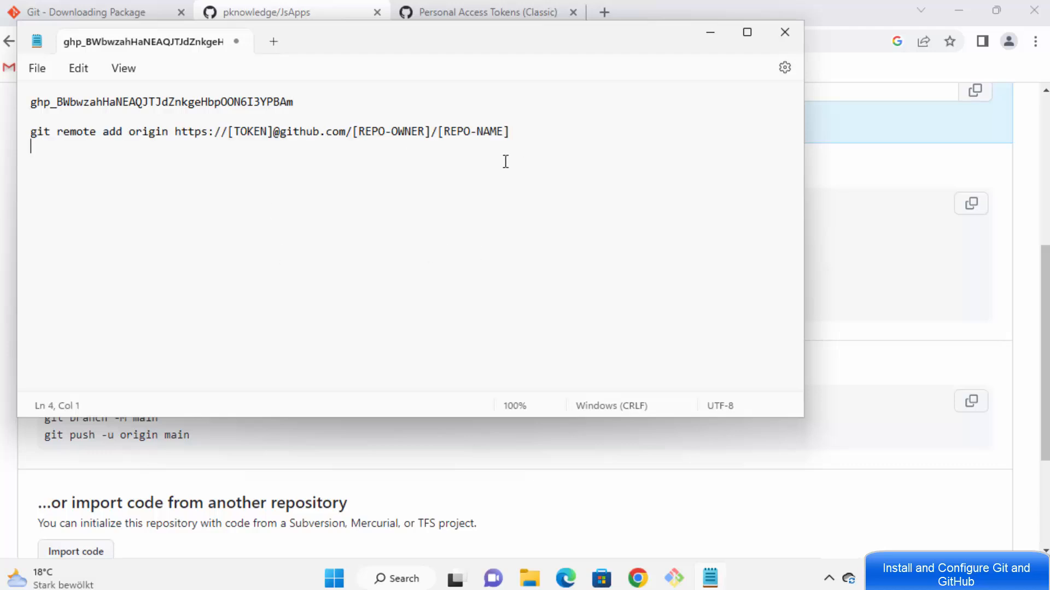
{"action": "left_click", "coordinate": [299, 101]}
{"action": "left_click_drag", "start_coordinate": [299, 102], "coordinate": [11, 99]}
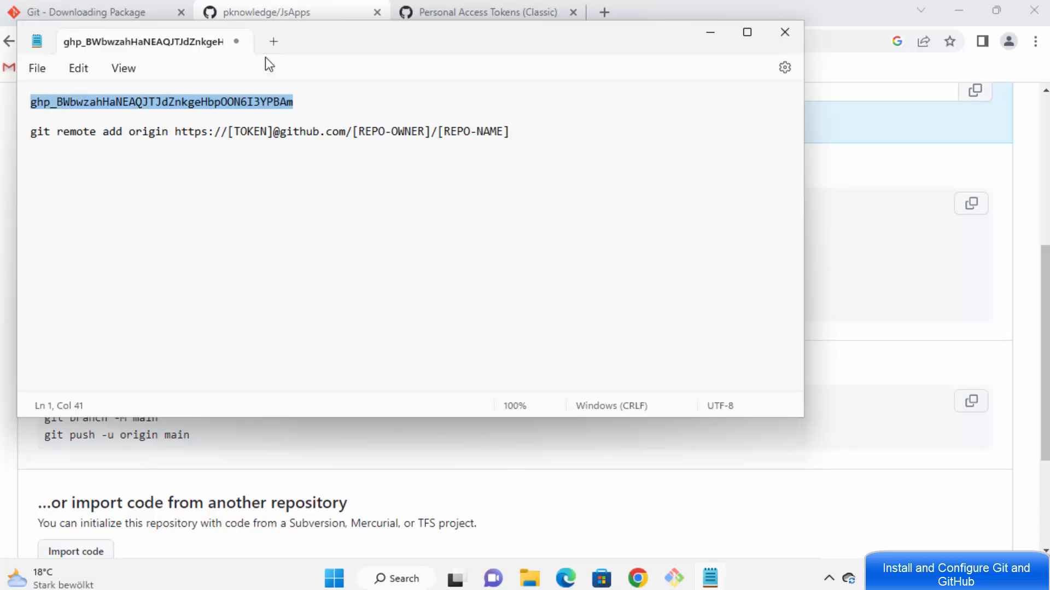
{"action": "left_click_drag", "start_coordinate": [326, 38], "coordinate": [641, 108]}
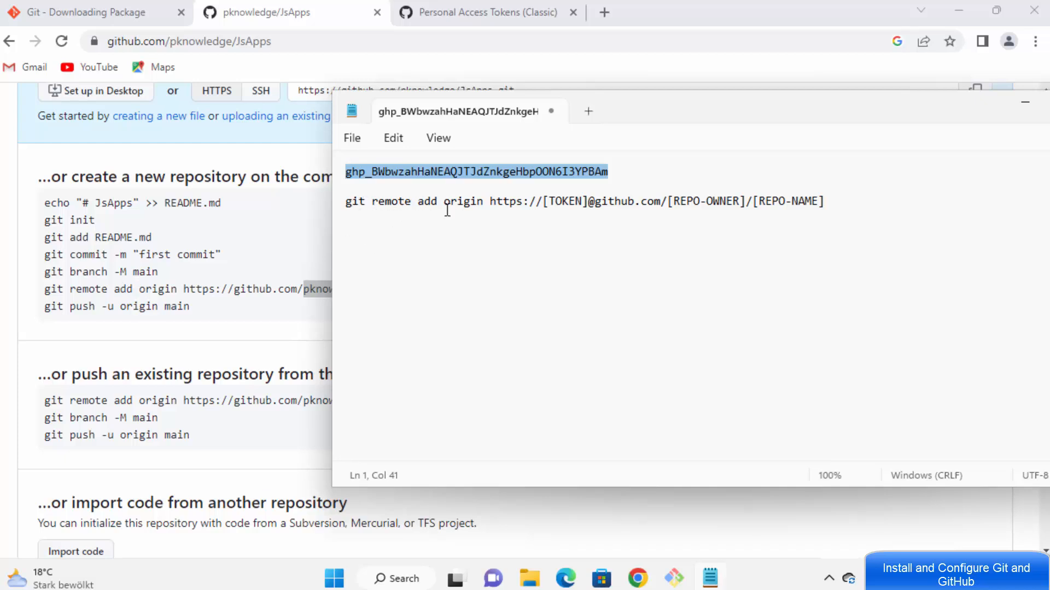
{"action": "double_click", "coordinate": [508, 202]}
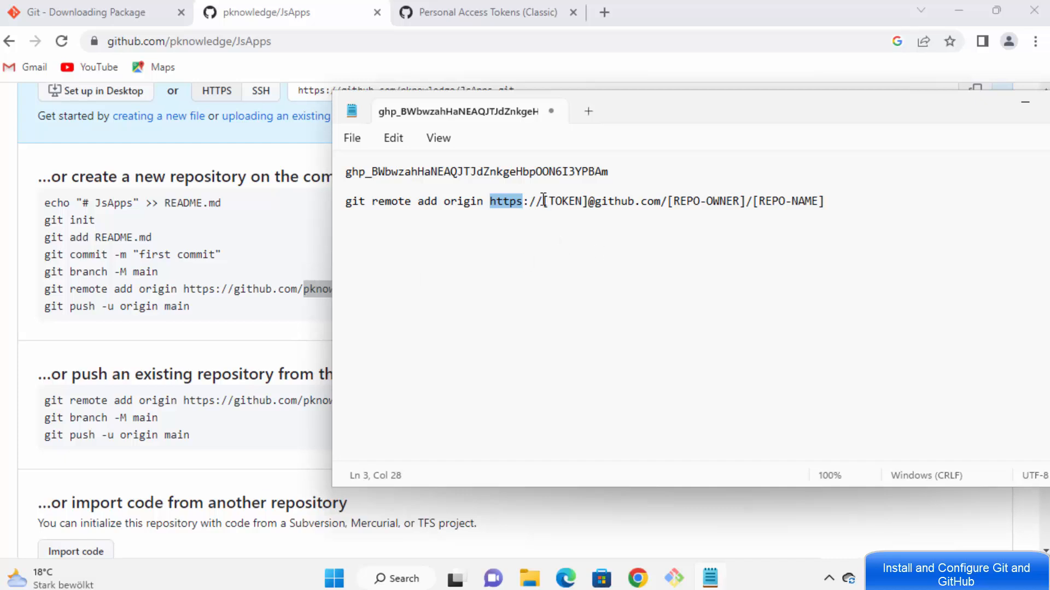
{"action": "left_click_drag", "start_coordinate": [543, 201], "coordinate": [344, 169]}
{"action": "key", "text": "ctrl+x"}
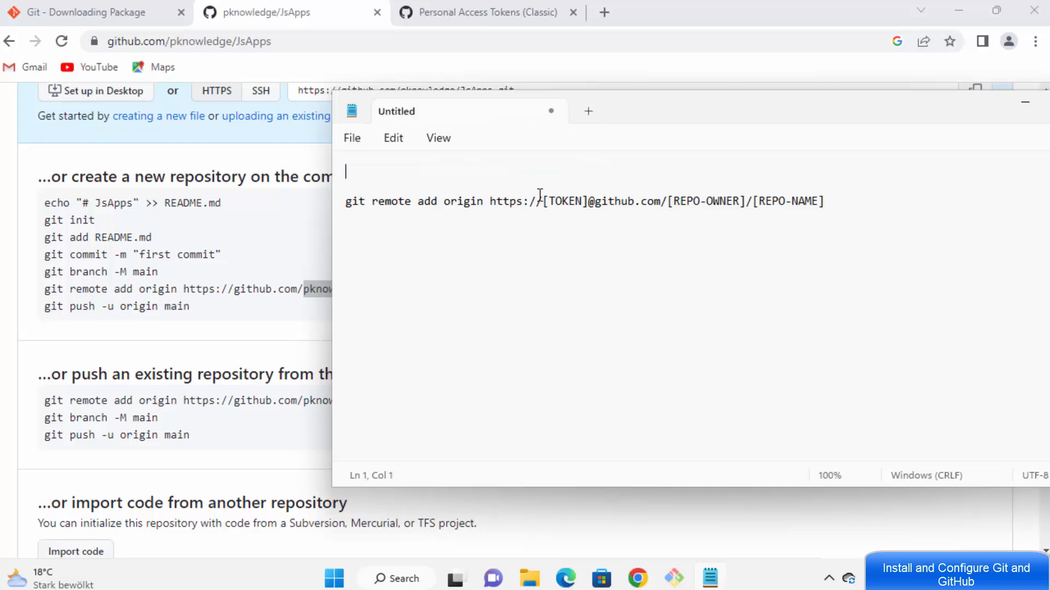
Step: Replace the [TOKEN] placeholder in the remote URL with the personal access token
{"action": "left_click_drag", "start_coordinate": [544, 201], "coordinate": [591, 201]}
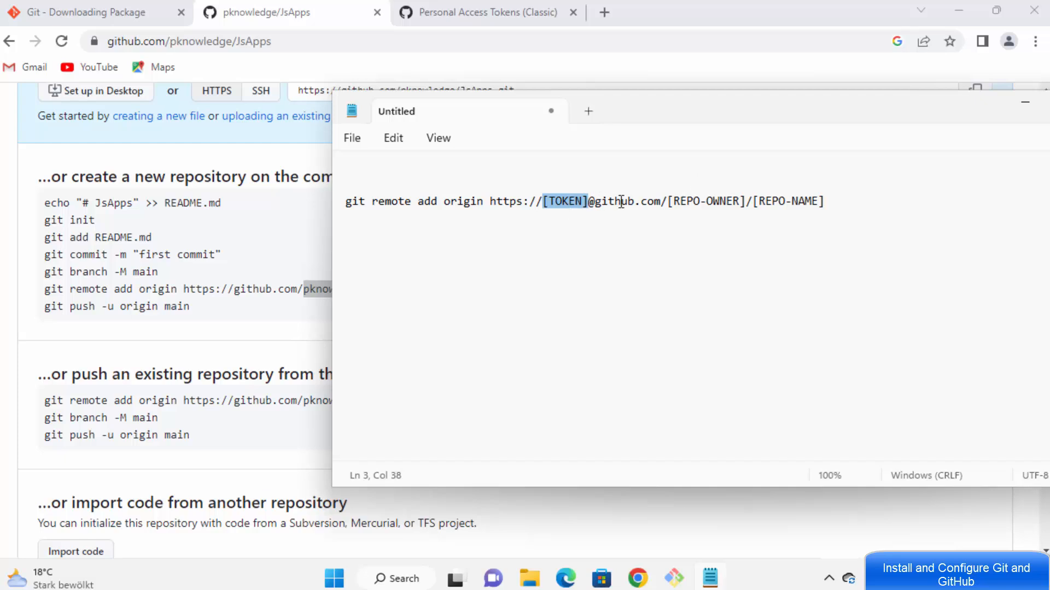
{"action": "left_click_drag", "start_coordinate": [845, 197], "coordinate": [313, 204]}
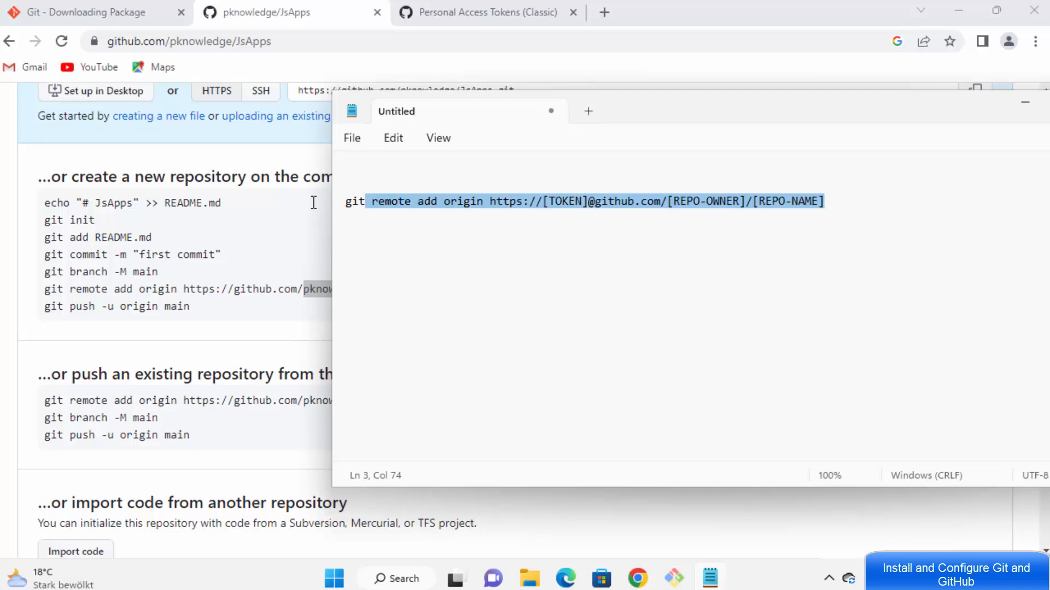
{"action": "left_click", "coordinate": [571, 188]}
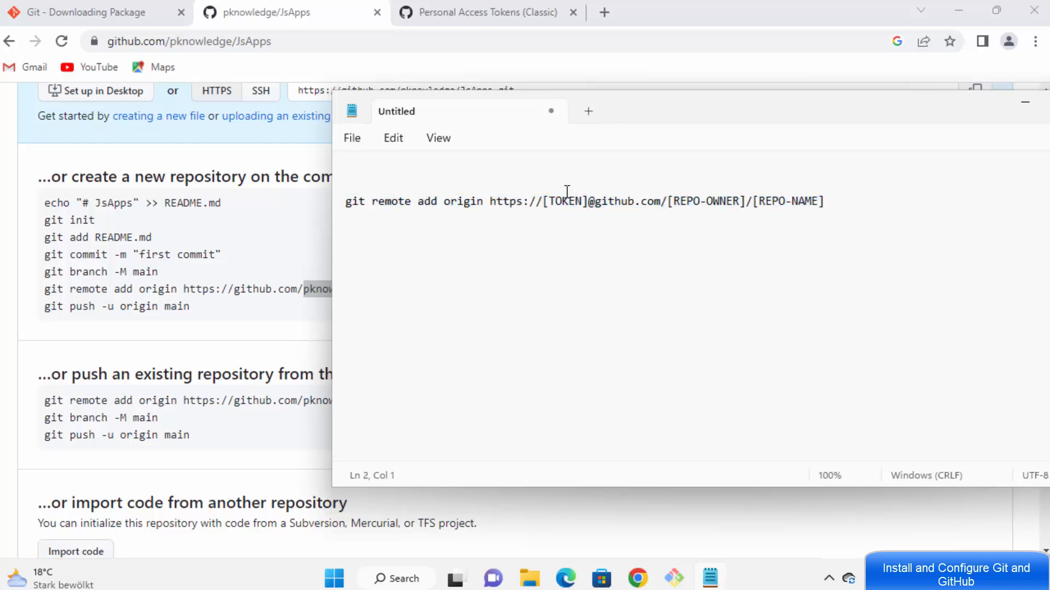
{"action": "left_click", "coordinate": [544, 203]}
{"action": "left_click_drag", "start_coordinate": [544, 203], "coordinate": [590, 204]}
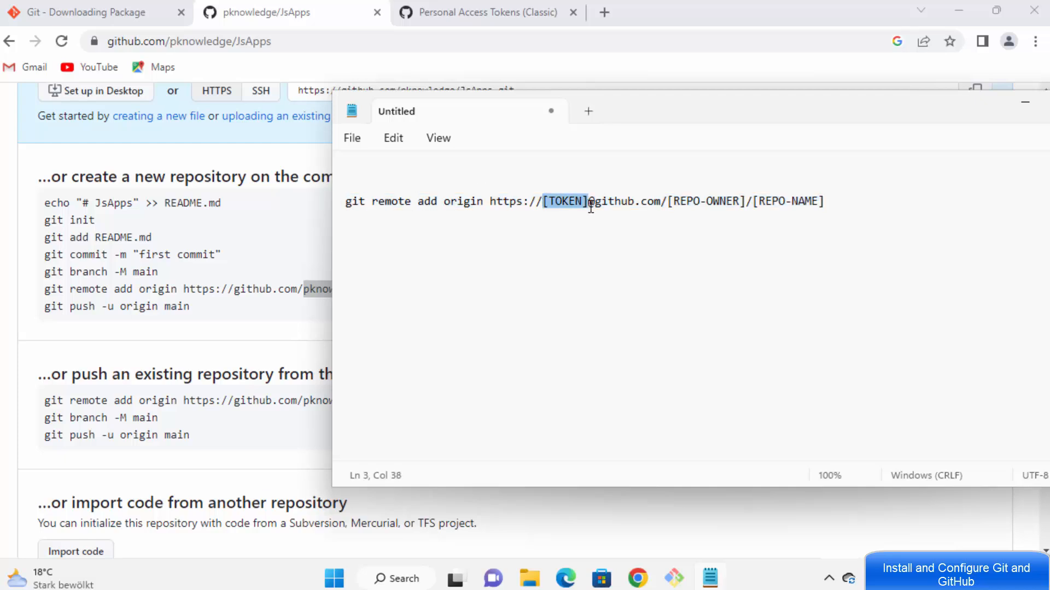
{"action": "key", "text": "ctrl+v"}
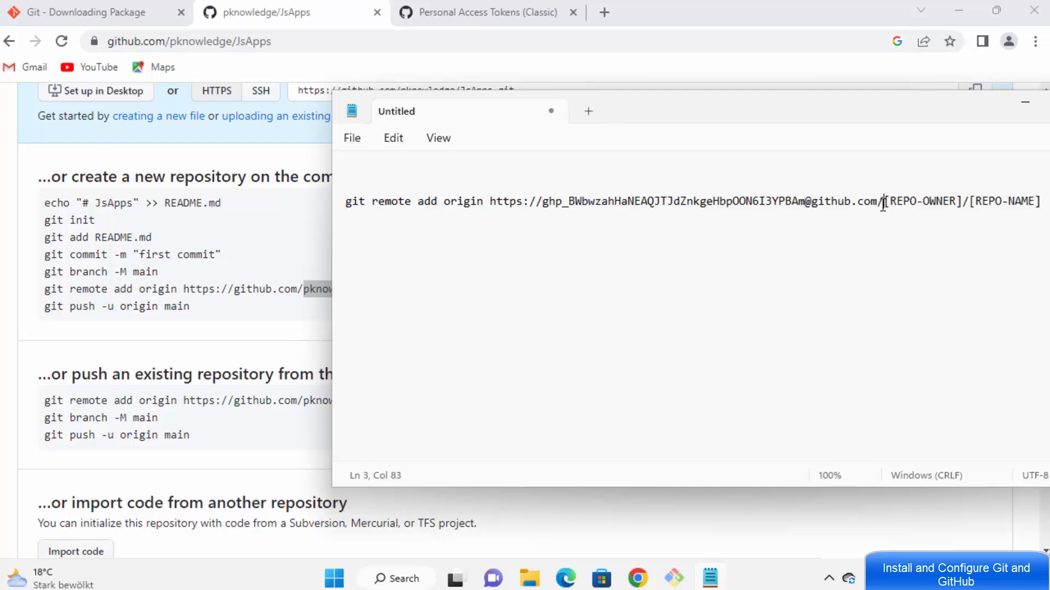
{"action": "left_click_drag", "start_coordinate": [884, 201], "coordinate": [1013, 208]}
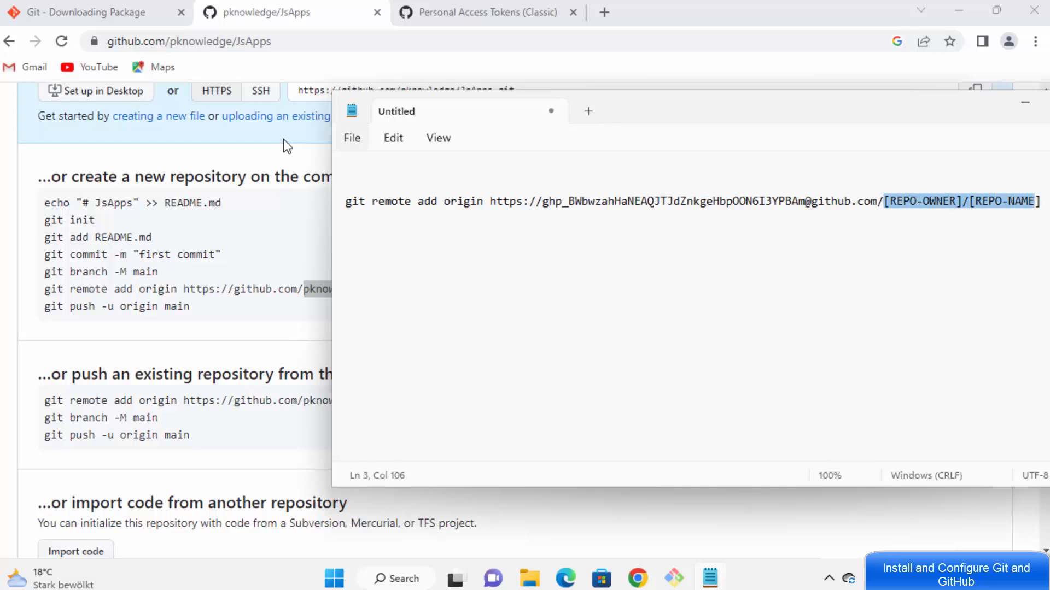
Step: Copy the owner/JsApps path from GitHub's suggested git remote add URL
{"action": "left_click", "coordinate": [281, 39]}
{"action": "left_click", "coordinate": [287, 41]}
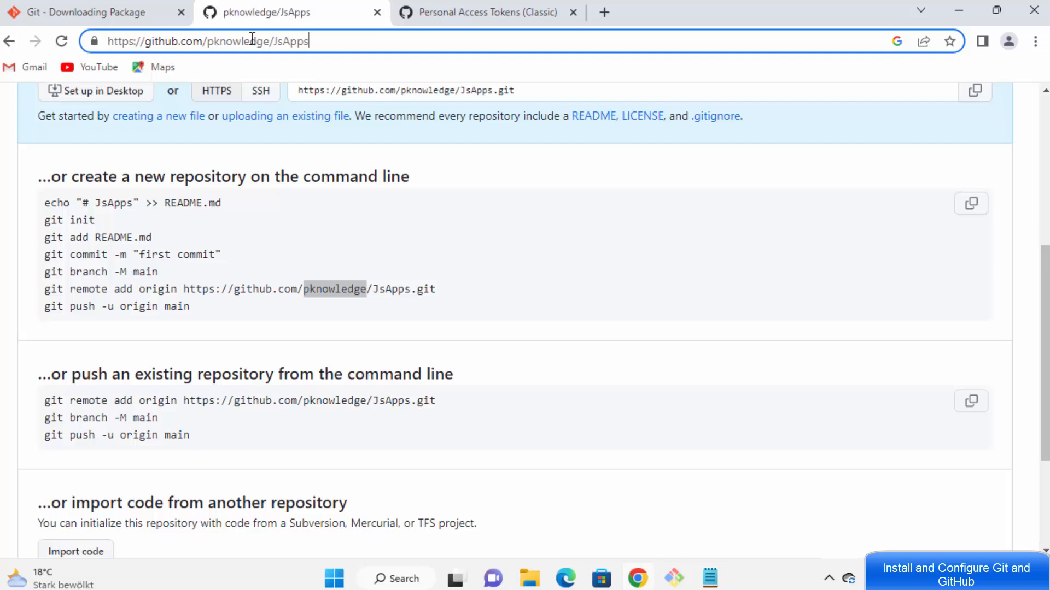
{"action": "left_click", "coordinate": [208, 41]}
{"action": "left_click_drag", "start_coordinate": [224, 42], "coordinate": [322, 42]}
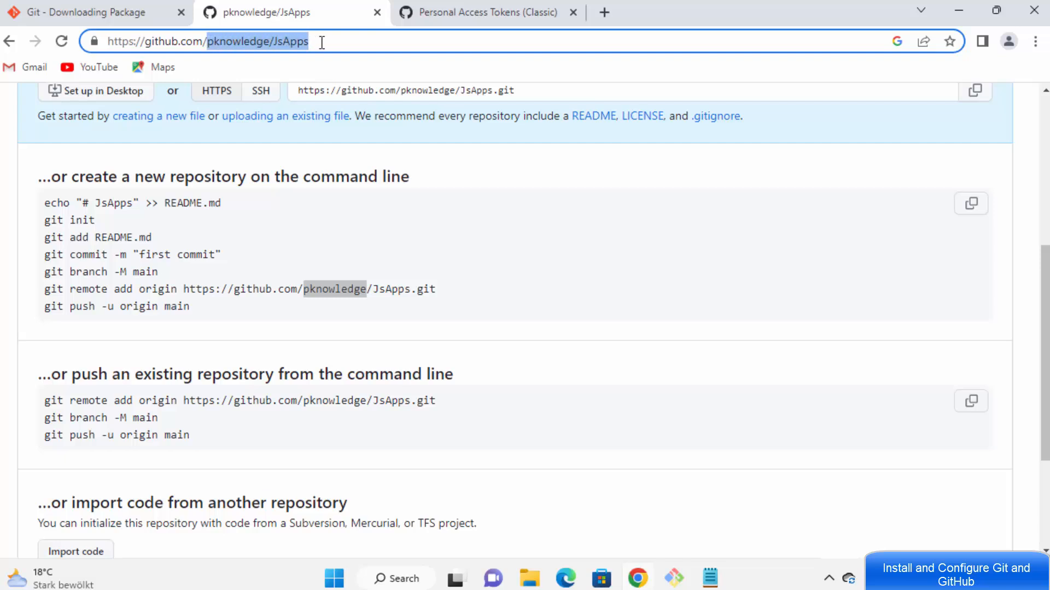
{"action": "left_click", "coordinate": [348, 240]}
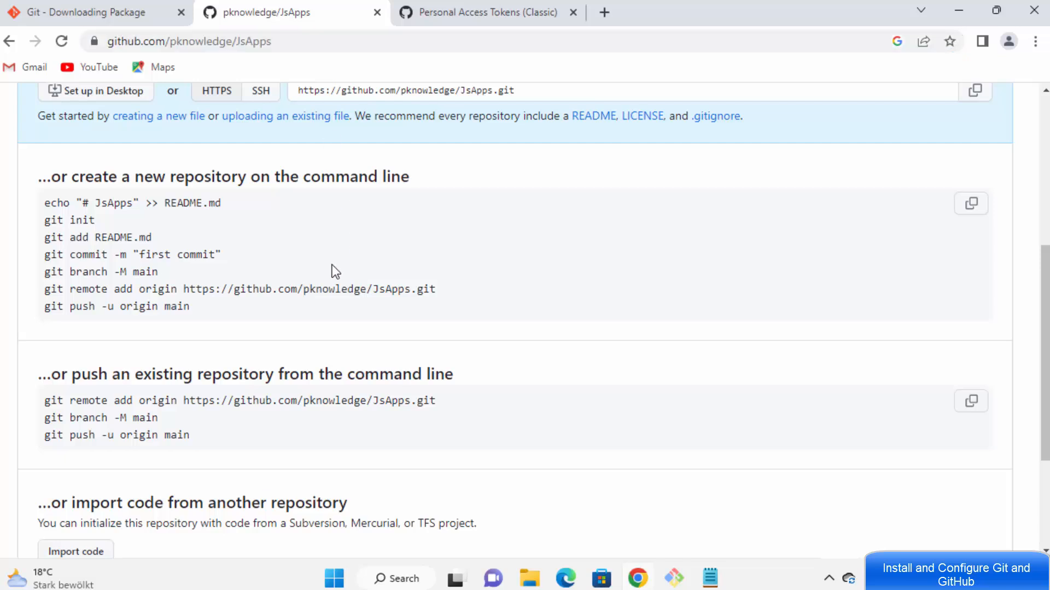
{"action": "left_click_drag", "start_coordinate": [301, 290], "coordinate": [407, 289]}
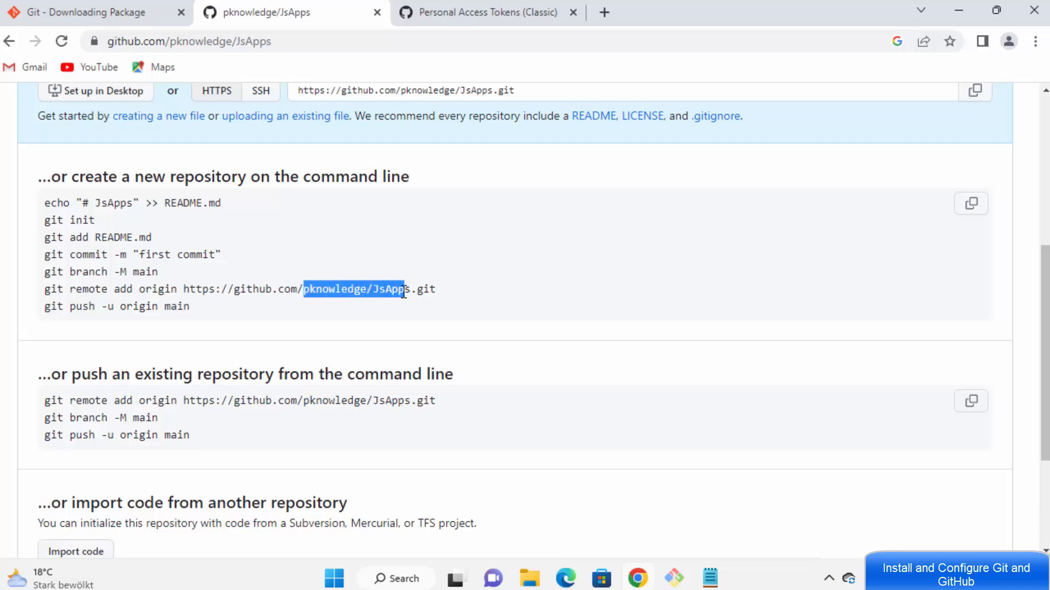
{"action": "double_click", "coordinate": [348, 286]}
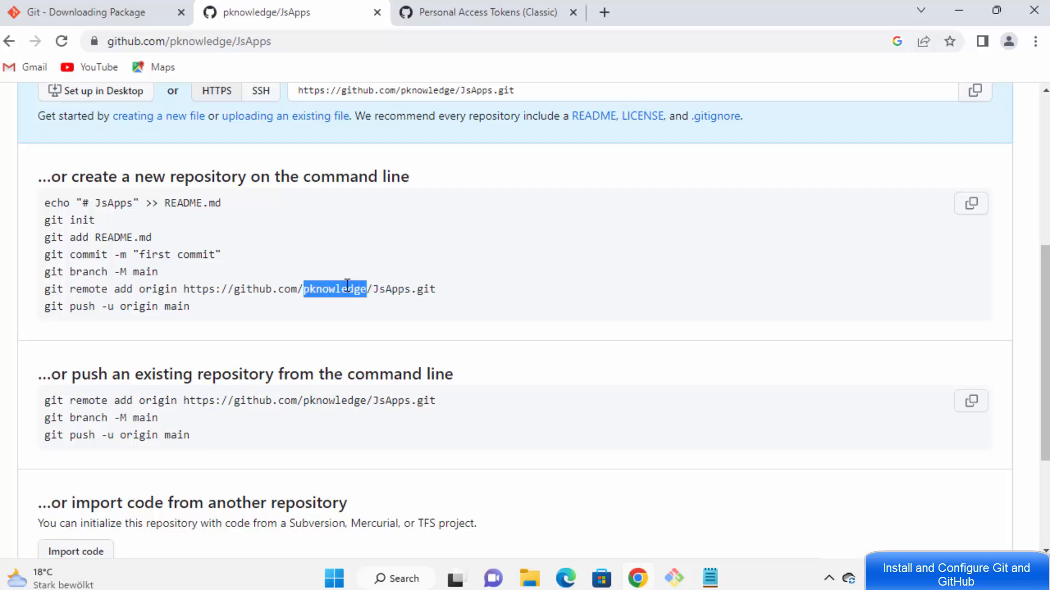
{"action": "double_click", "coordinate": [396, 289]}
{"action": "left_click", "coordinate": [412, 294]}
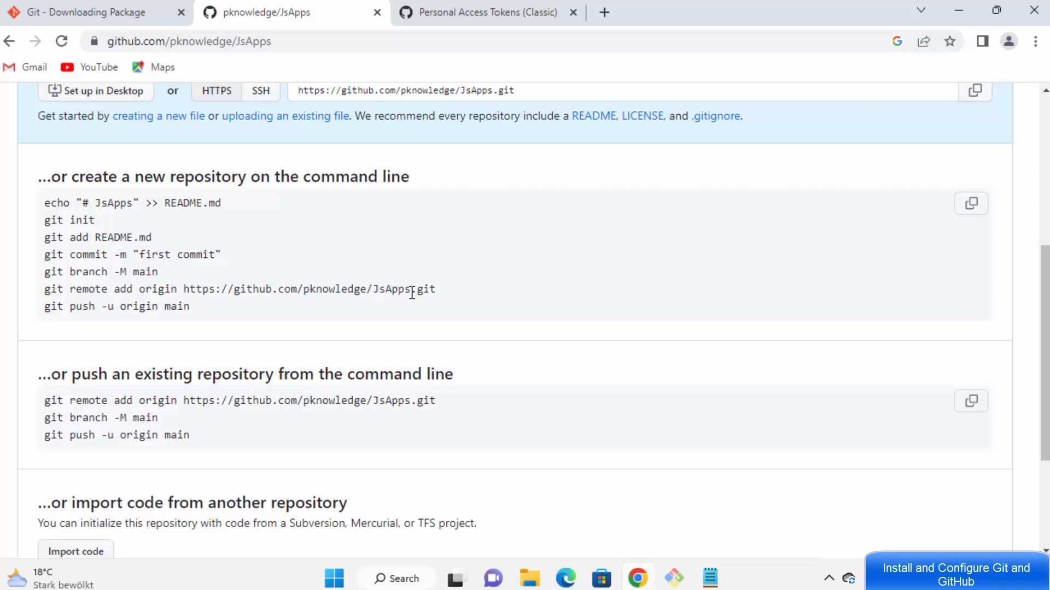
{"action": "left_click_drag", "start_coordinate": [412, 294], "coordinate": [303, 290]}
{"action": "key", "text": "ctrl+c"}
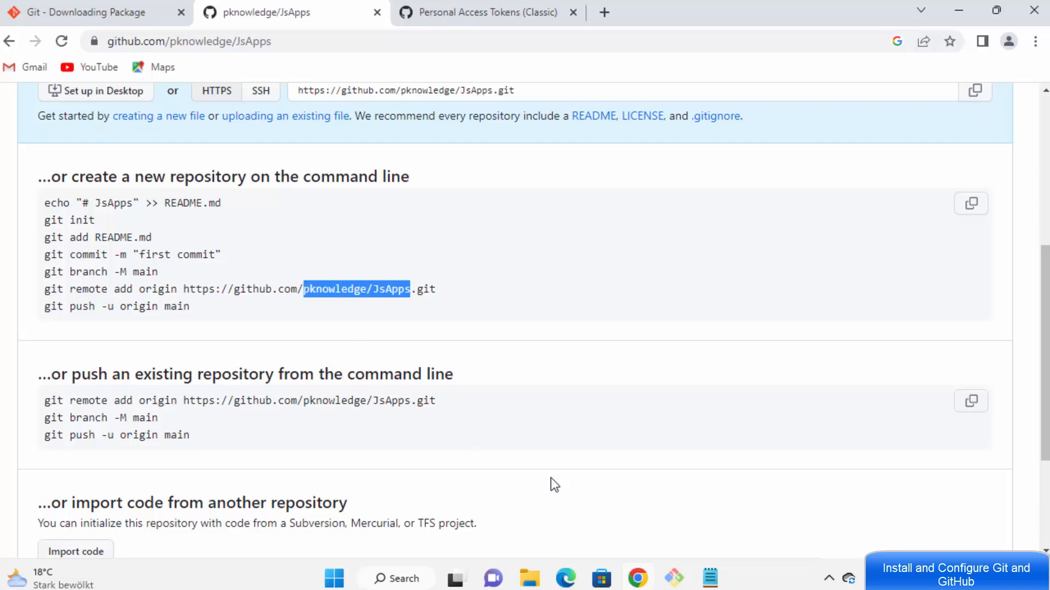
{"action": "left_click", "coordinate": [706, 578]}
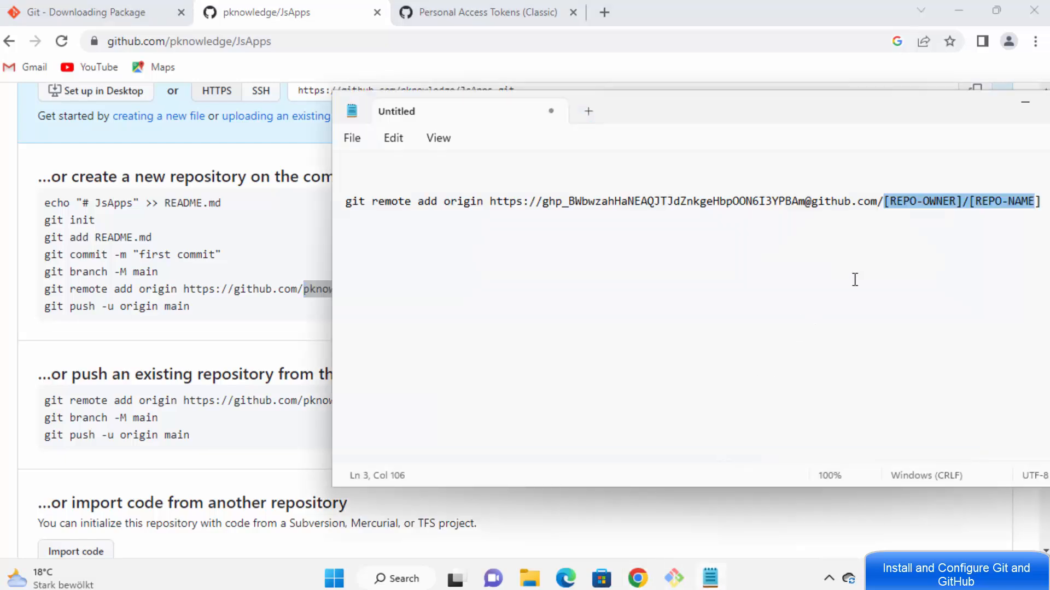
Step: Replace [REPO-OWNER]/[REPO-NAME] with the owner/JsApps path and check it against GitHub's commands
{"action": "key", "text": "ctrl+v"}
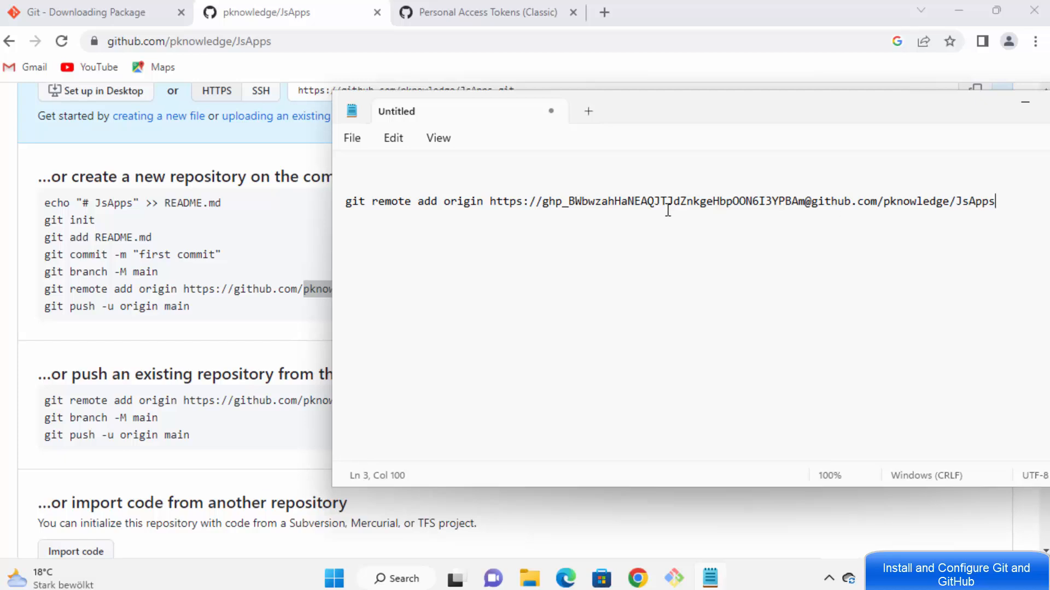
{"action": "double_click", "coordinate": [588, 198]}
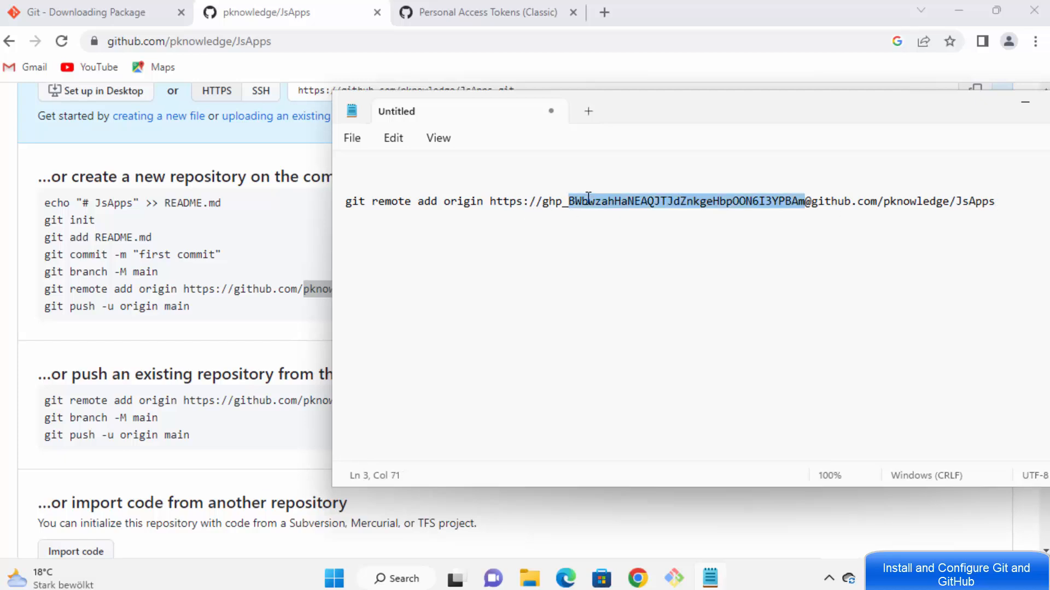
{"action": "double_click", "coordinate": [832, 201]}
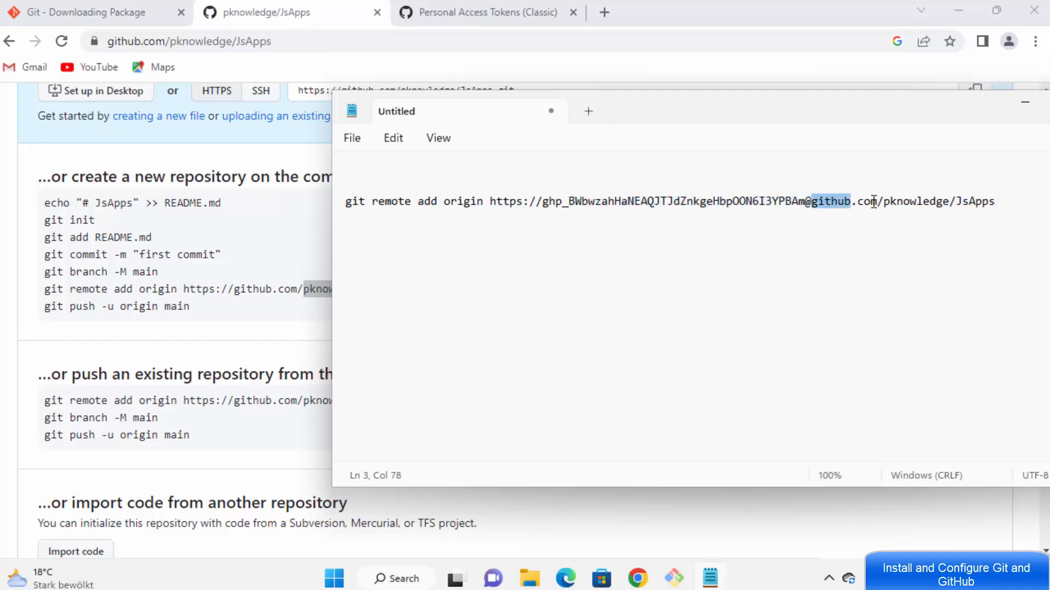
{"action": "left_click", "coordinate": [303, 398]}
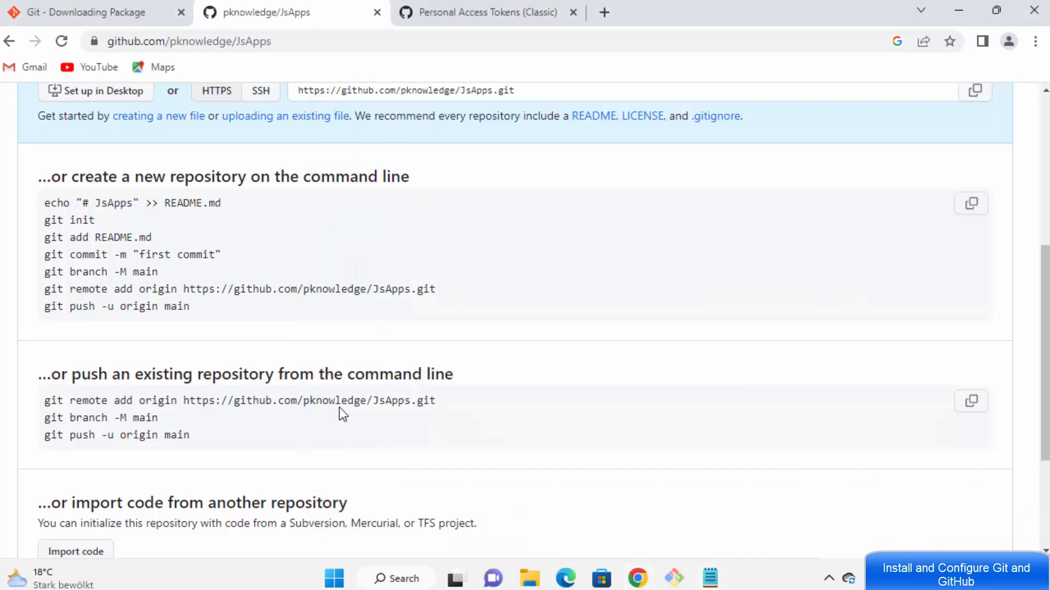
{"action": "double_click", "coordinate": [322, 401]}
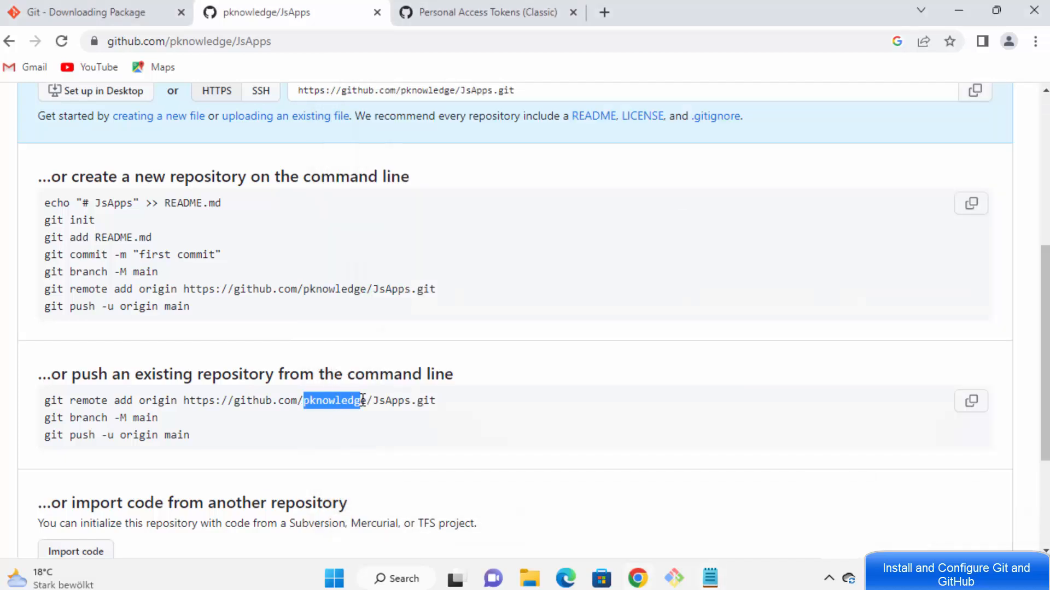
{"action": "double_click", "coordinate": [388, 401]}
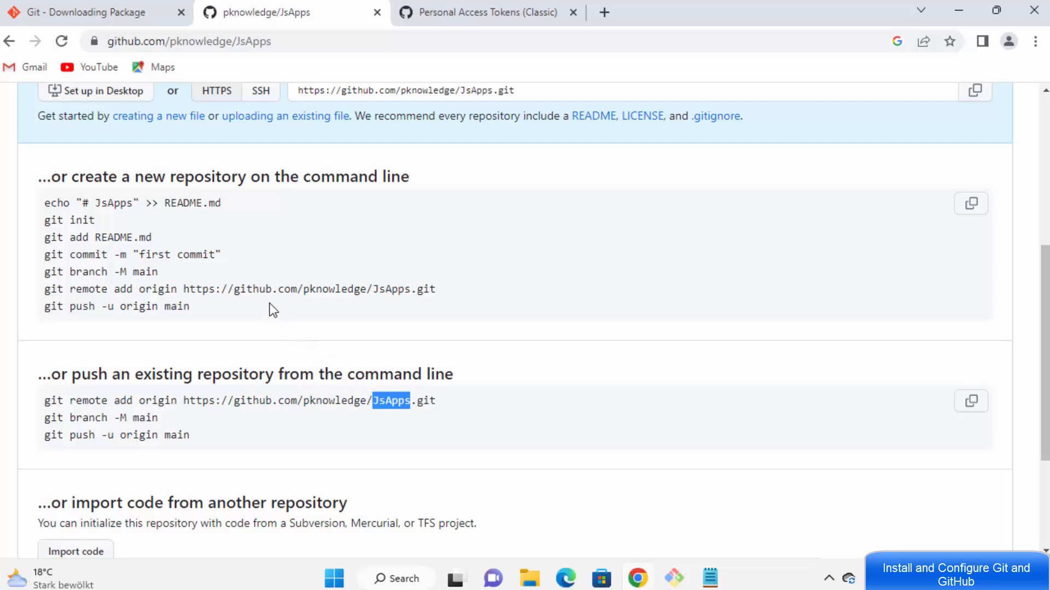
{"action": "left_click", "coordinate": [236, 294]}
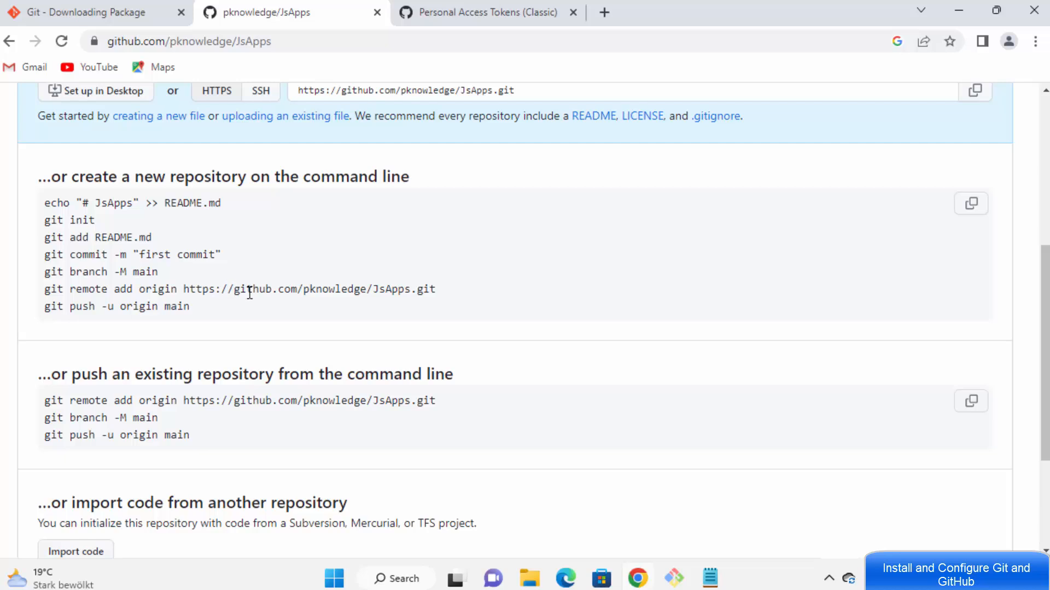
{"action": "double_click", "coordinate": [250, 294]}
Step: Select the completed token-authenticated git remote add origin command in Notepad
{"action": "left_click", "coordinate": [710, 577]}
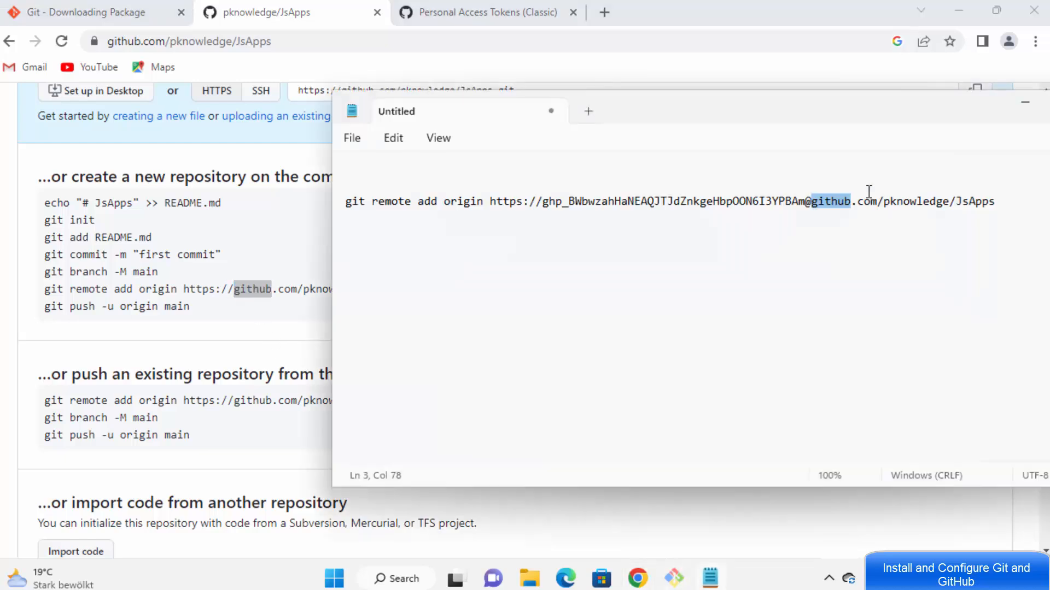
{"action": "left_click_drag", "start_coordinate": [995, 201], "coordinate": [348, 206]}
{"action": "key", "text": "ctrl+c"}
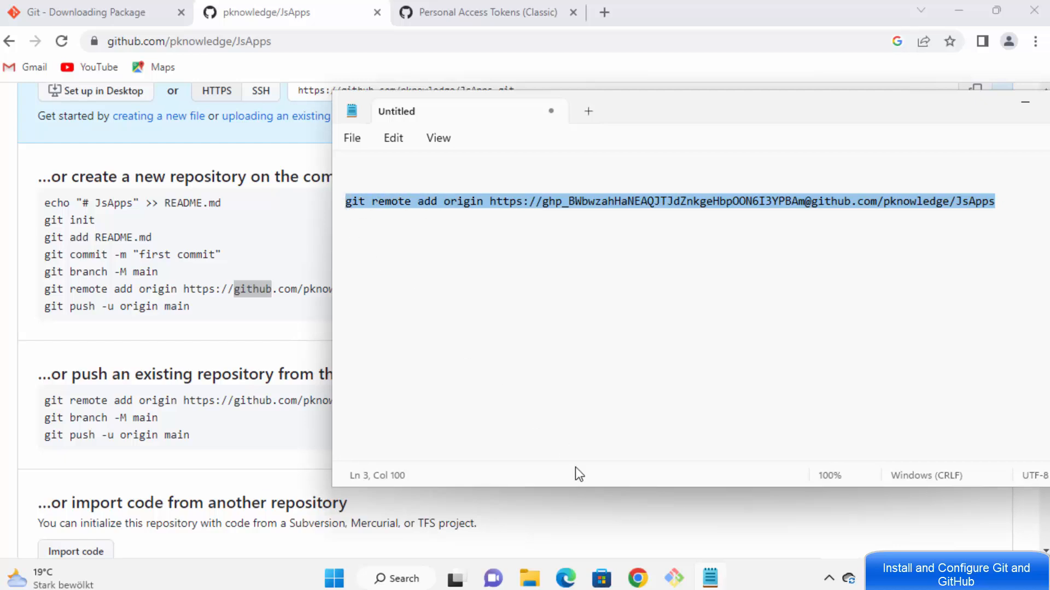
{"action": "left_click", "coordinate": [672, 579]}
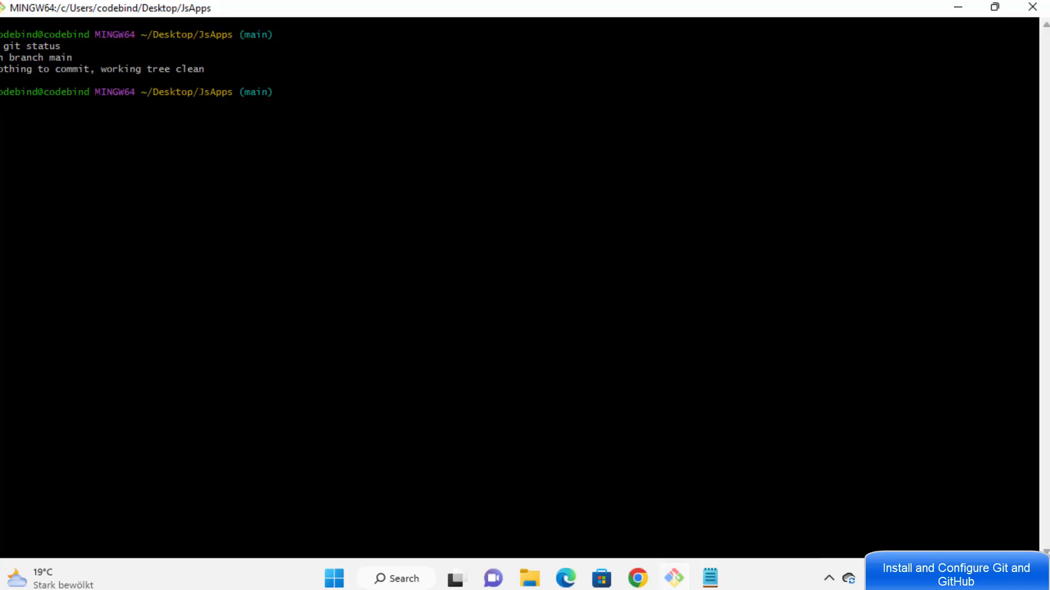
Step: Paste the git remote add origin command at the JsApps prompt in Git Bash
{"action": "left_click_drag", "start_coordinate": [192, 92], "coordinate": [231, 92]}
{"action": "left_click", "coordinate": [232, 93]}
{"action": "key", "text": "shift+Insert"}
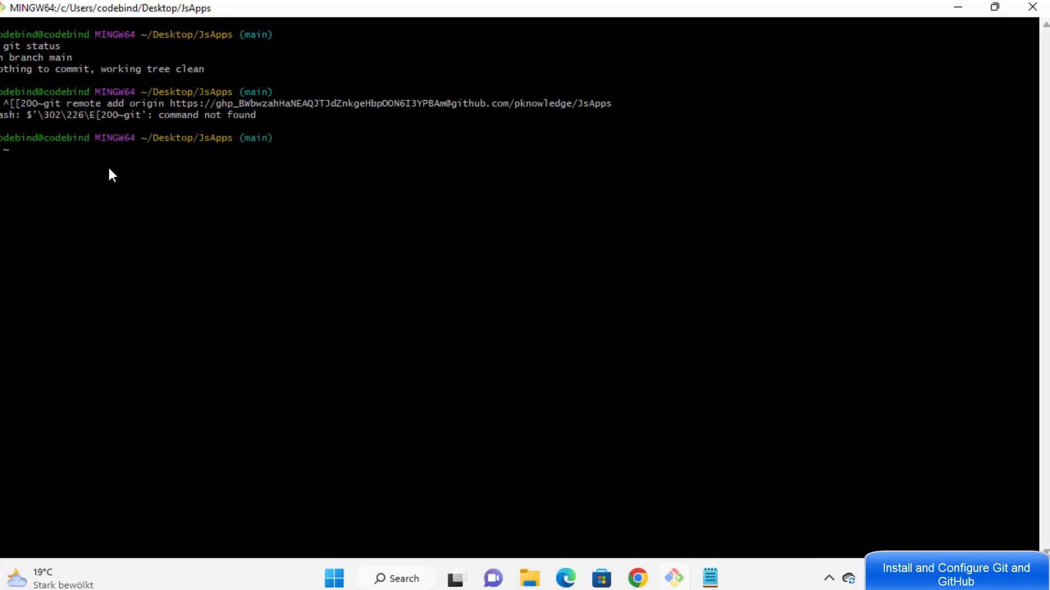
{"action": "type", "text": "["}
Step: Recall the command, delete the garbled ^[[200~ prefix, and run it successfully
{"action": "key", "text": "Up"}
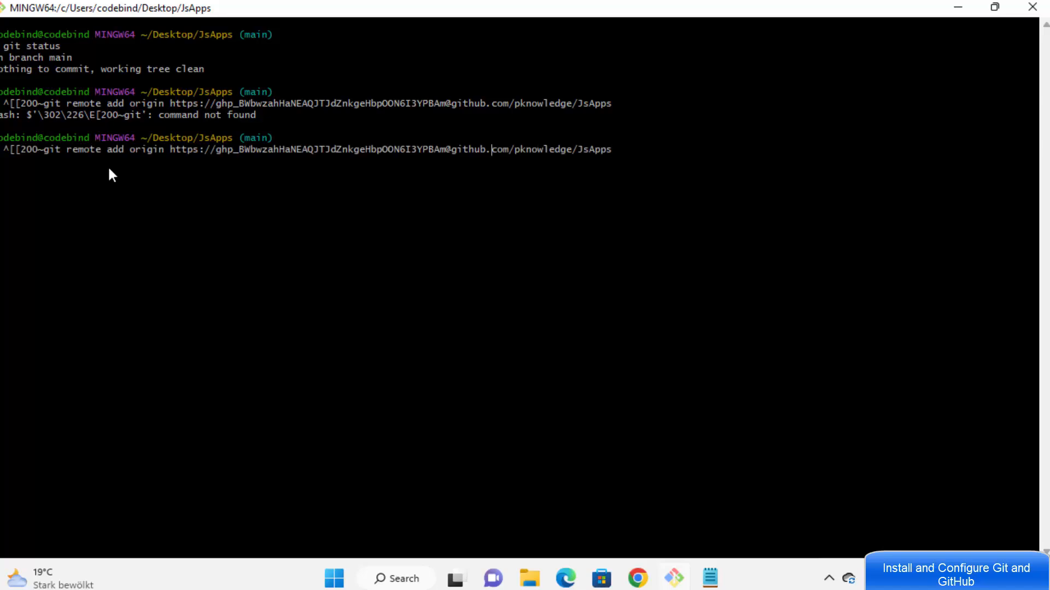
{"action": "key", "text": "Left"}
{"action": "key", "text": "Left"}
{"action": "key", "text": "Left"}
{"action": "key", "text": "Left"}
{"action": "key", "text": "Left"}
{"action": "key", "text": "Left"}
{"action": "key", "text": "Left"}
{"action": "key", "text": "Left"}
{"action": "key", "text": "Left"}
{"action": "key", "text": "Left"}
{"action": "key", "text": "Left"}
{"action": "key", "text": "Left"}
{"action": "key", "text": "Left"}
{"action": "key", "text": "Left"}
{"action": "key", "text": "Left"}
{"action": "key", "text": "Left"}
{"action": "key", "text": "Left"}
{"action": "key", "text": "Left"}
{"action": "key", "text": "Left"}
{"action": "key", "text": "Left"}
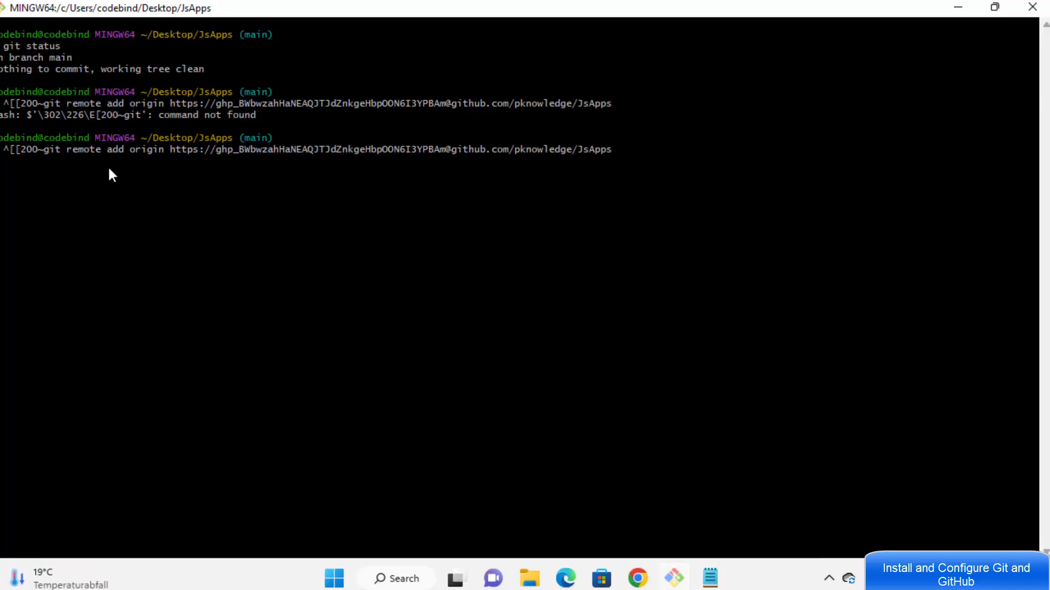
{"action": "key", "text": "Left"}
{"action": "key", "text": "BackSpace"}
{"action": "key", "text": "BackSpace"}
{"action": "key", "text": "BackSpace"}
{"action": "key", "text": "BackSpace"}
{"action": "key", "text": "BackSpace"}
{"action": "key", "text": "BackSpace"}
{"action": "key", "text": "BackSpace"}
{"action": "key", "text": "BackSpace"}
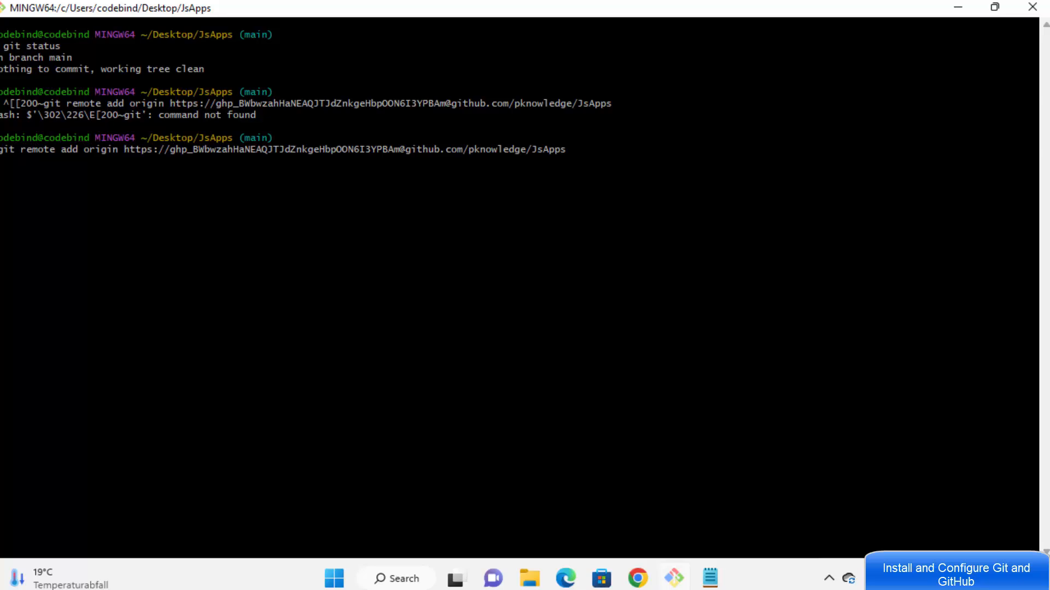
{"action": "key", "text": "Return"}
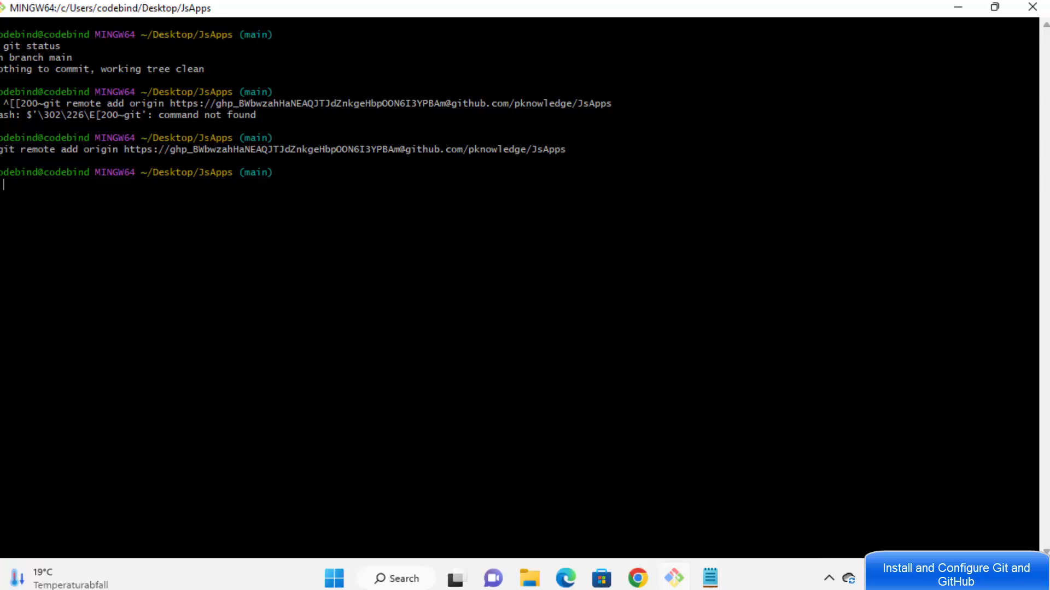
{"action": "left_click_drag", "start_coordinate": [193, 138], "coordinate": [230, 138]}
{"action": "left_click_drag", "start_coordinate": [601, 149], "coordinate": [230, 150]}
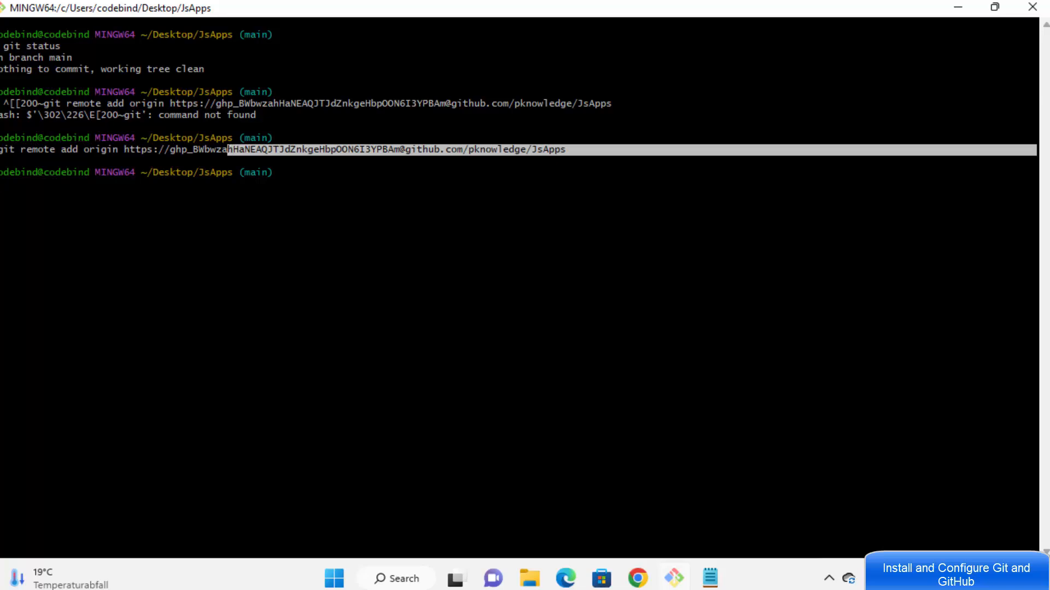
{"action": "left_click", "coordinate": [638, 579]}
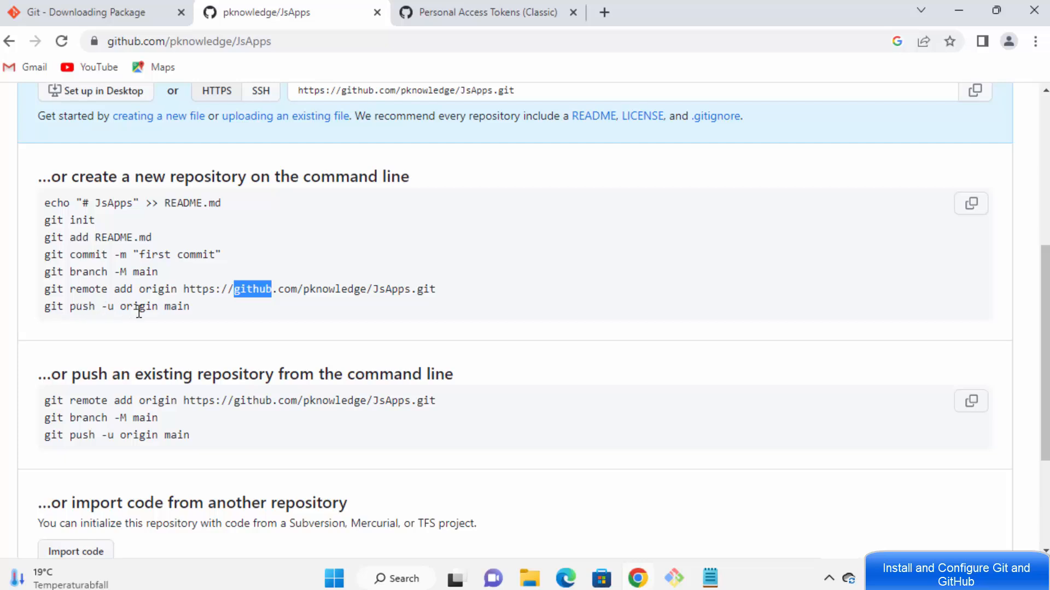
Step: Copy git push -u origin main from GitHub, paste it into Git Bash, and run it
{"action": "left_click_drag", "start_coordinate": [191, 306], "coordinate": [40, 307]}
{"action": "right_click", "coordinate": [117, 307]}
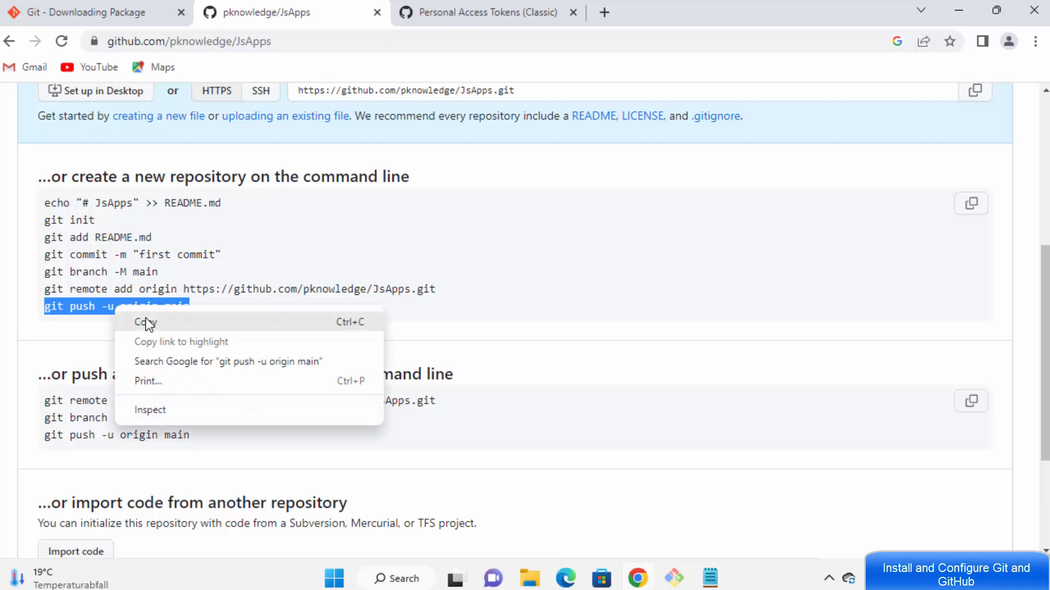
{"action": "left_click", "coordinate": [145, 323]}
{"action": "left_click", "coordinate": [673, 578]}
{"action": "right_click", "coordinate": [290, 291]}
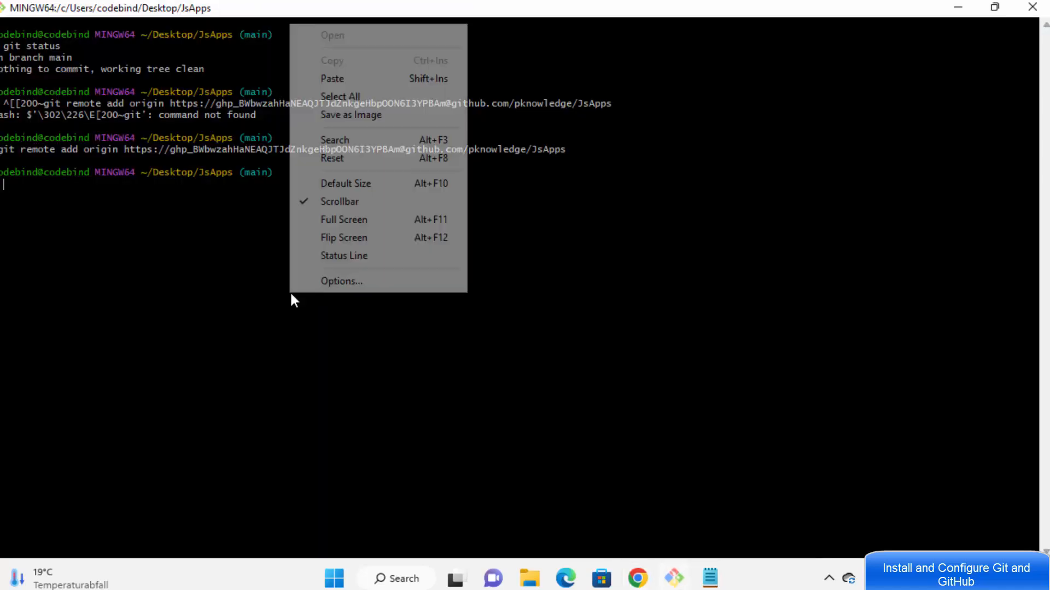
{"action": "left_click", "coordinate": [332, 79]}
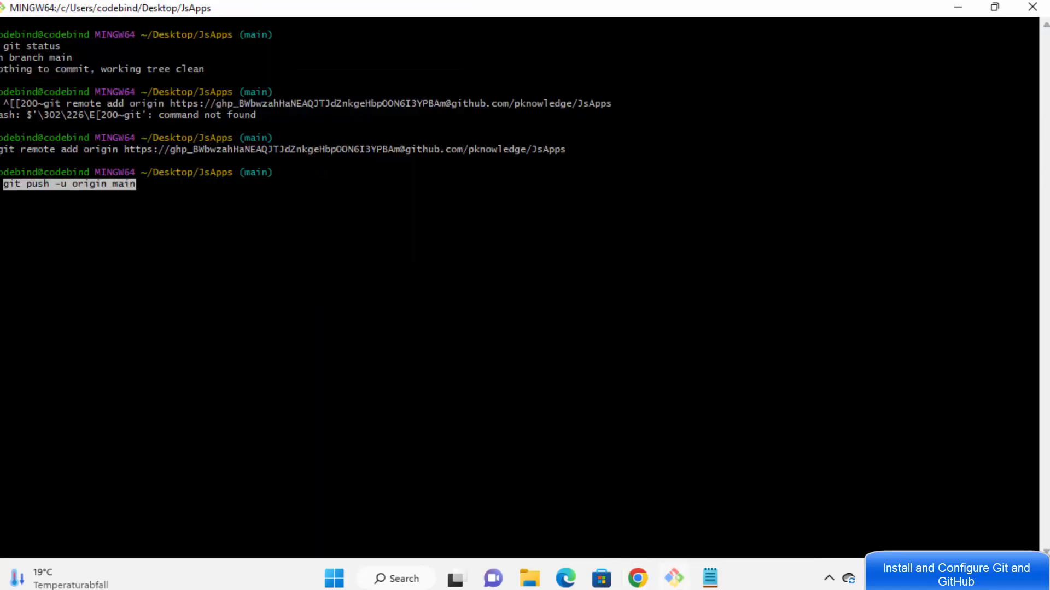
{"action": "key", "text": "Return"}
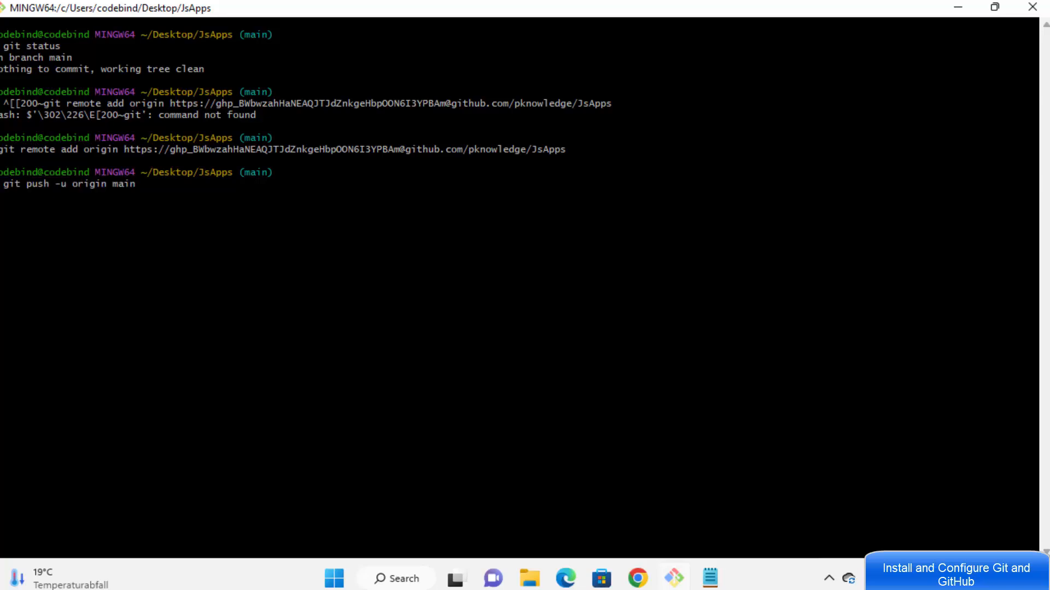
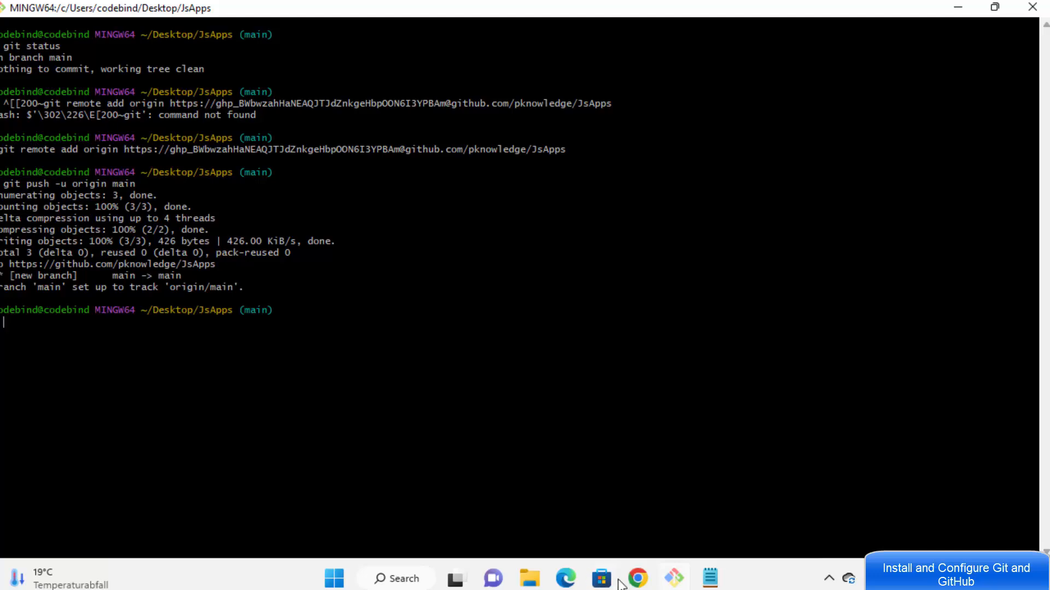
Step: In Chrome, go from the GitHub dashboard to pknowledge/JsApps, which lists test.js from 'first commit'
{"action": "left_click", "coordinate": [637, 579]}
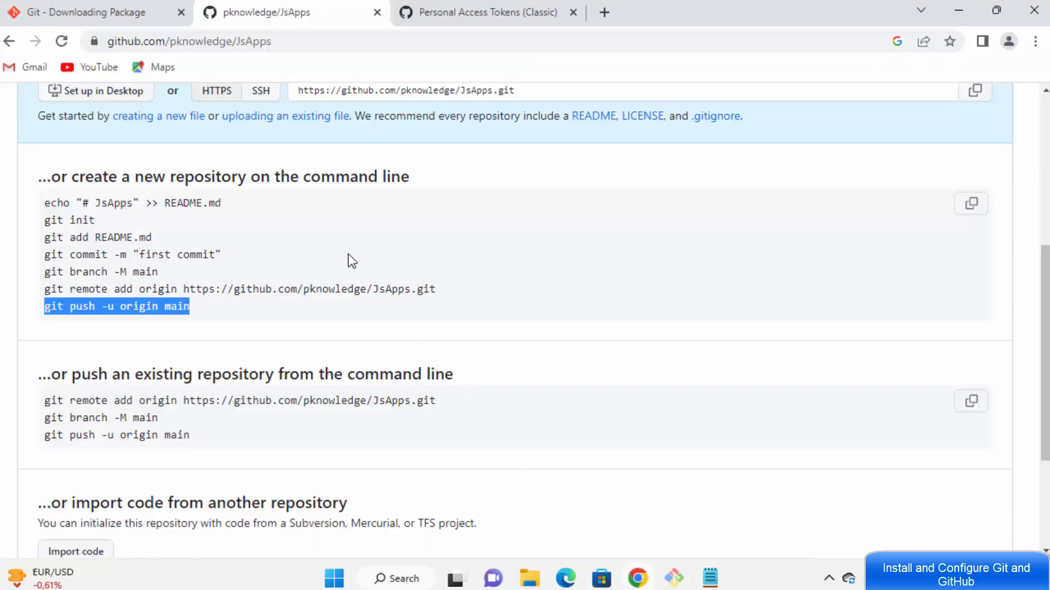
{"action": "scroll", "coordinate": [351, 260], "scroll_direction": "up", "scroll_amount": 5}
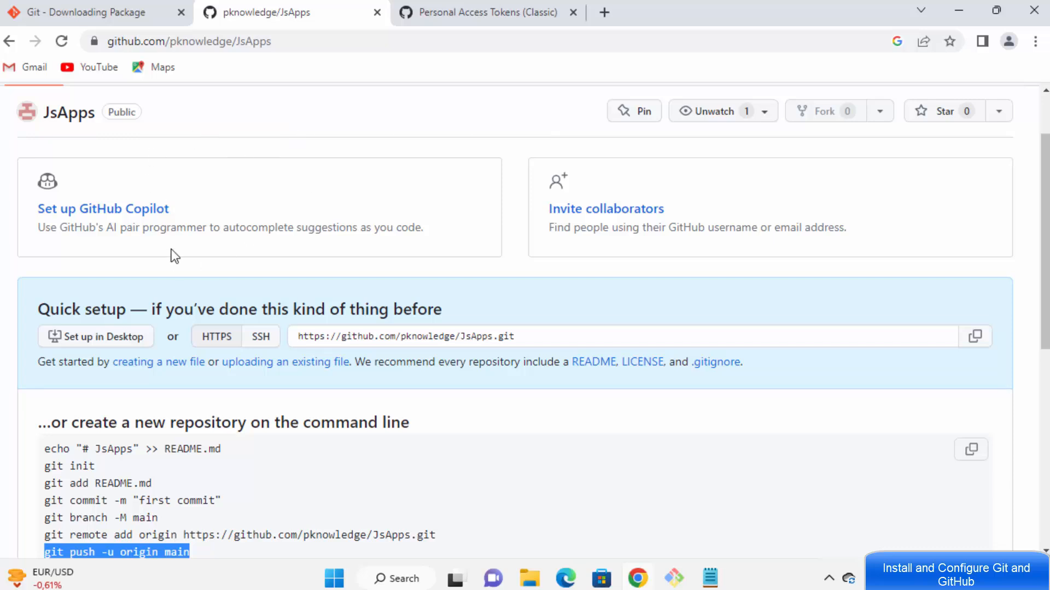
{"action": "left_click", "coordinate": [475, 18]}
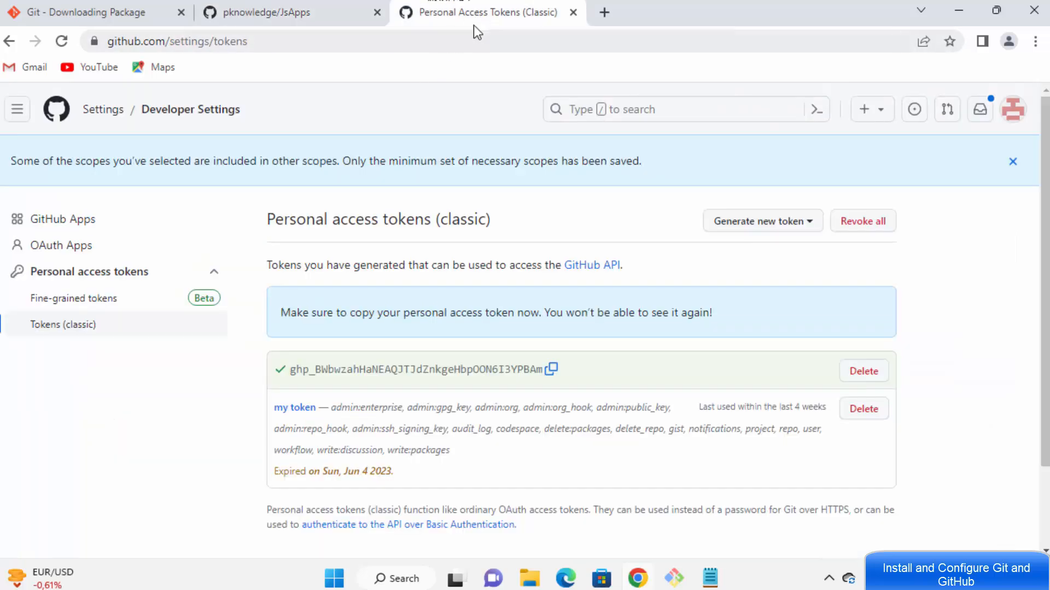
{"action": "left_click", "coordinate": [62, 111]}
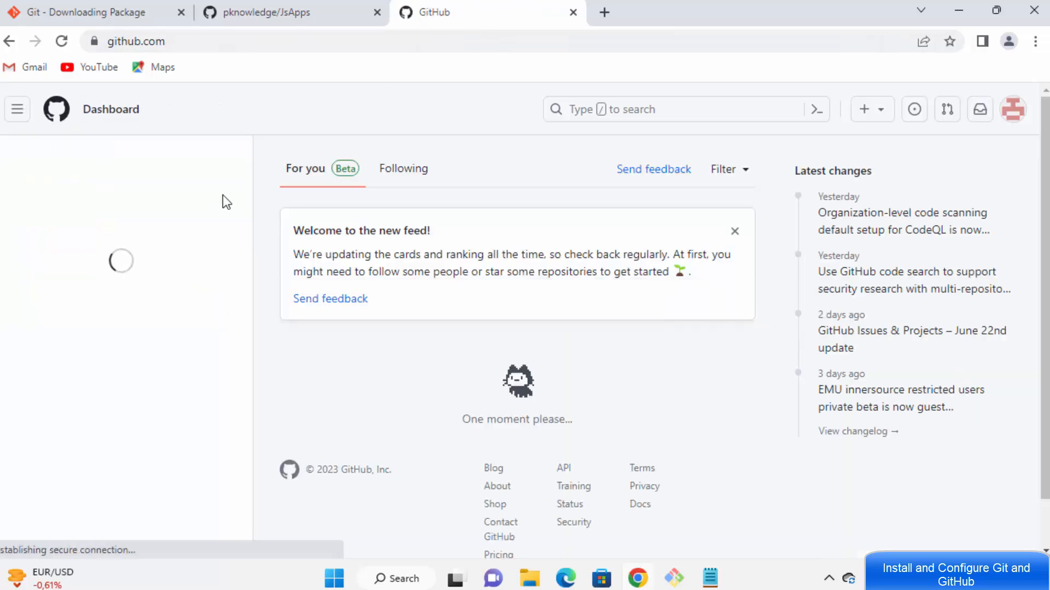
{"action": "left_click", "coordinate": [290, 12]}
{"action": "scroll", "coordinate": [333, 255], "scroll_direction": "down", "scroll_amount": 1}
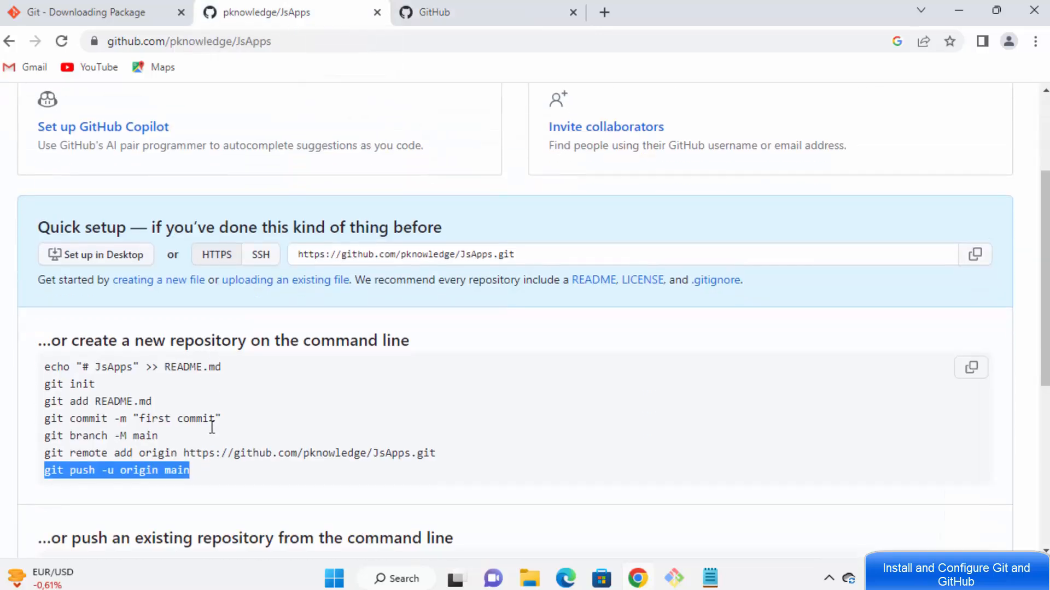
{"action": "left_click", "coordinate": [464, 14]}
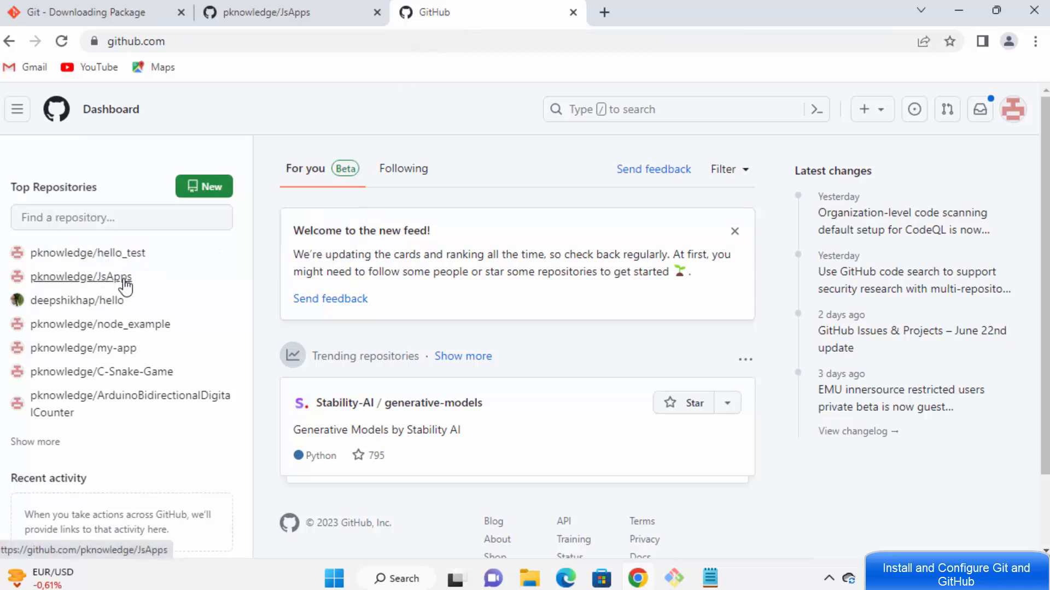
{"action": "mouse_move", "coordinate": [108, 289]}
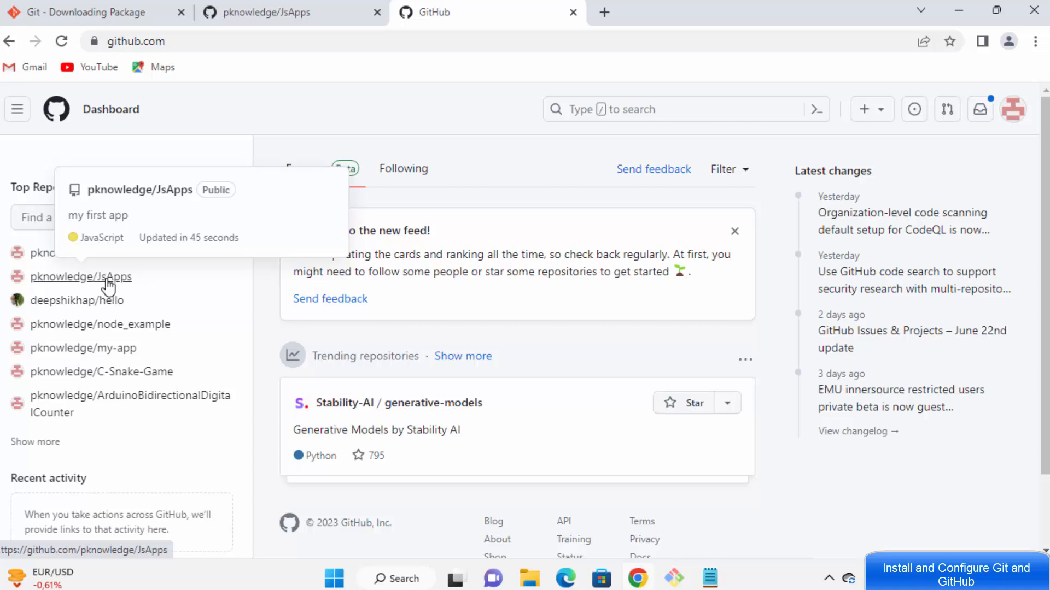
{"action": "left_click", "coordinate": [107, 280]}
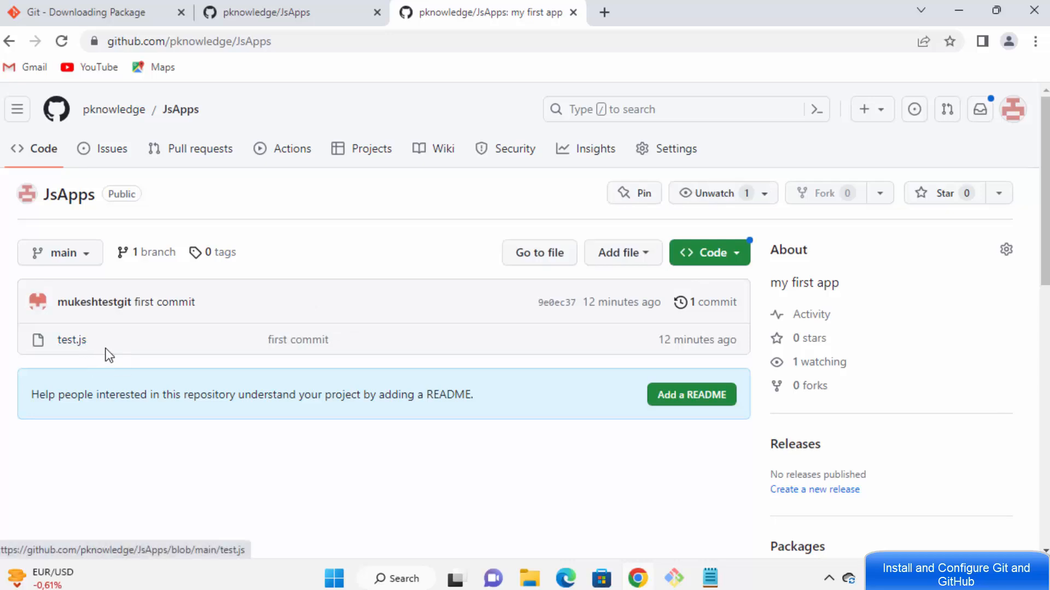
Step: View the 14-line test.js Node server code on GitHub, then return to Git Bash
{"action": "left_click", "coordinate": [86, 345]}
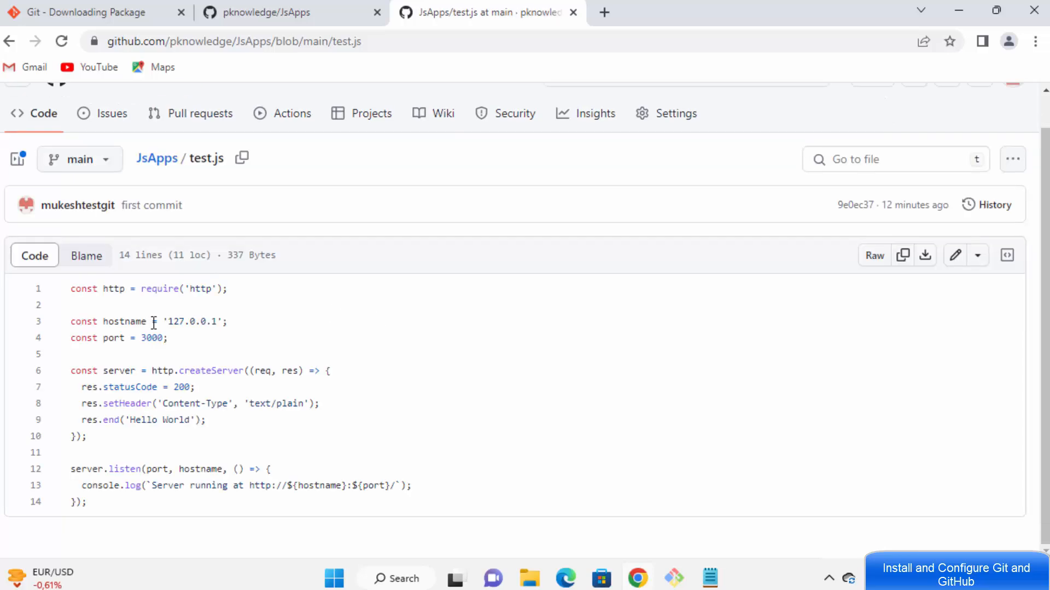
{"action": "left_click_drag", "start_coordinate": [71, 288], "coordinate": [260, 469]}
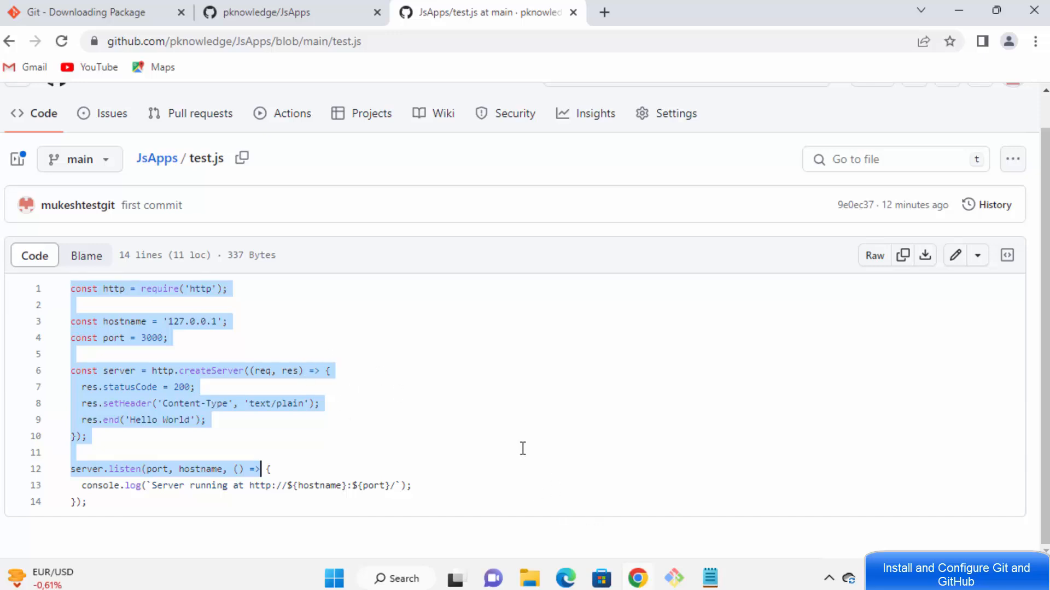
{"action": "left_click", "coordinate": [207, 402]}
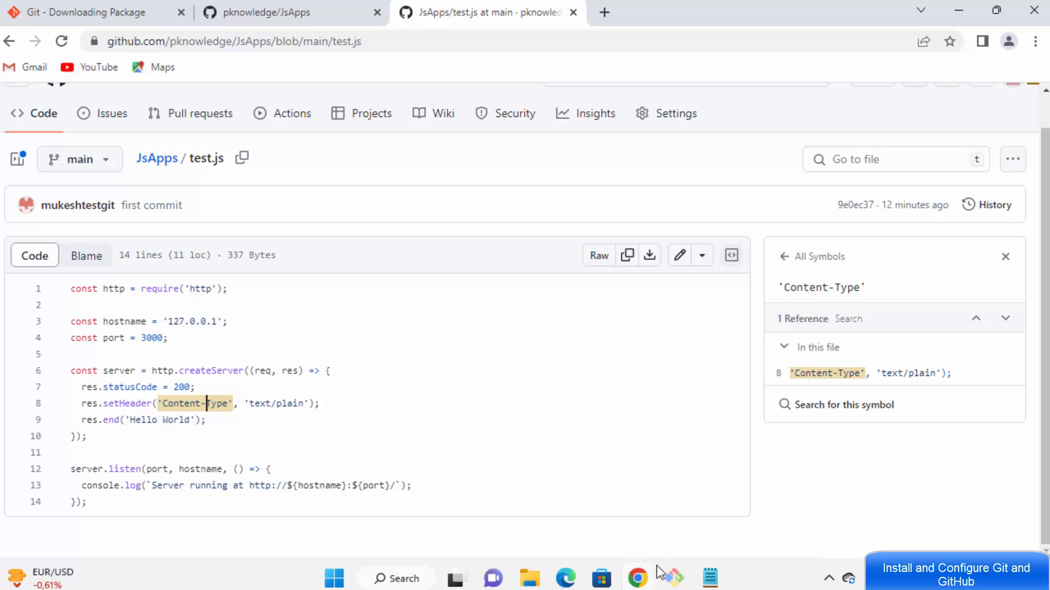
{"action": "left_click", "coordinate": [674, 575]}
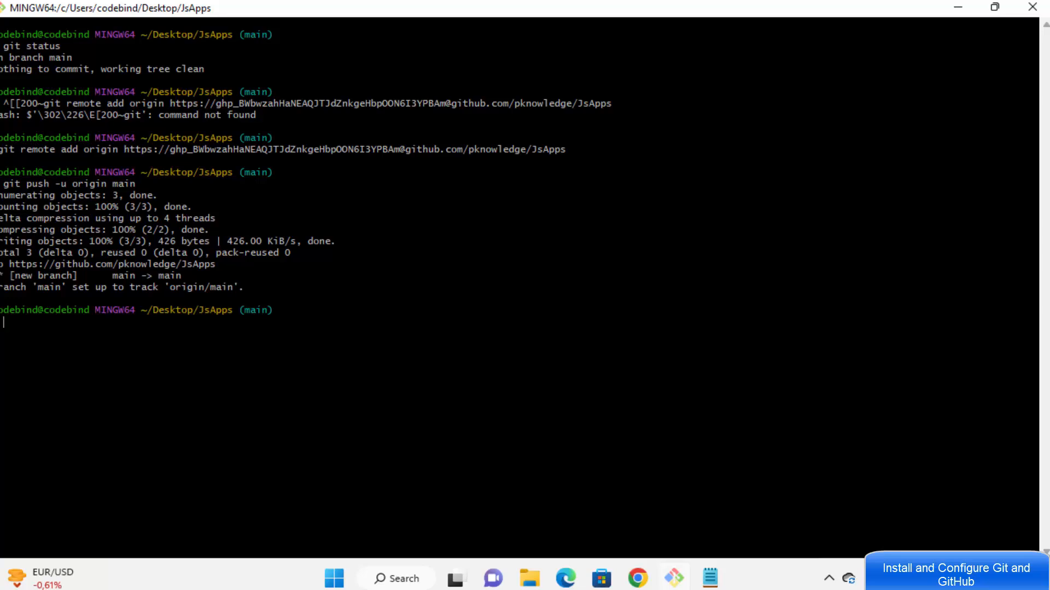
Step: Run ls to confirm test.js is the only file, then run code . to open JsApps in VS Code
{"action": "type", "text": "ls"}
{"action": "key", "text": "Return"}
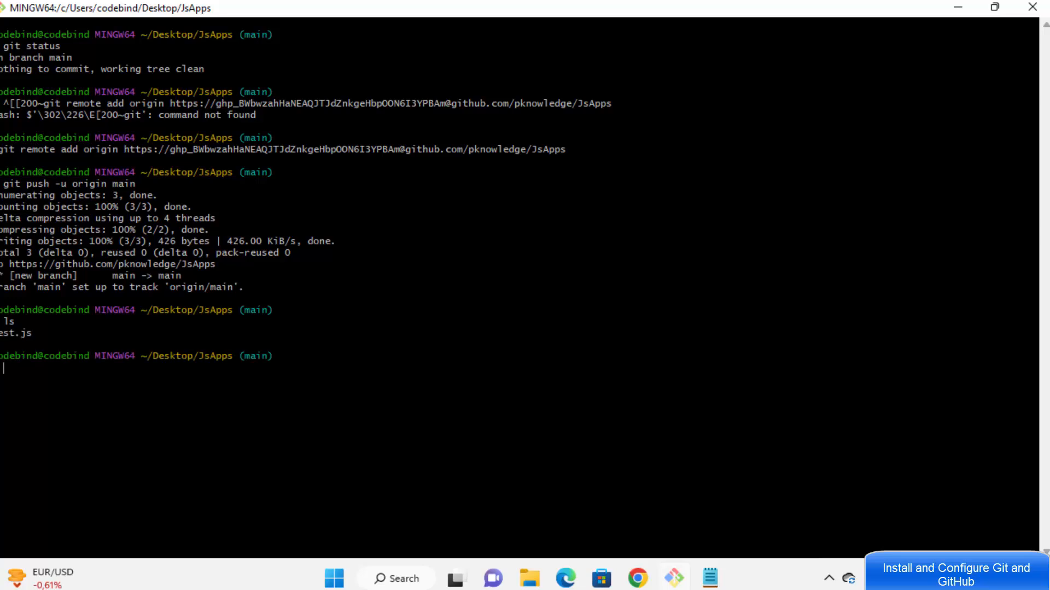
{"action": "double_click", "coordinate": [25, 334]}
{"action": "left_click", "coordinate": [25, 333]}
{"action": "type", "text": "code"}
{"action": "type", "text": "."}
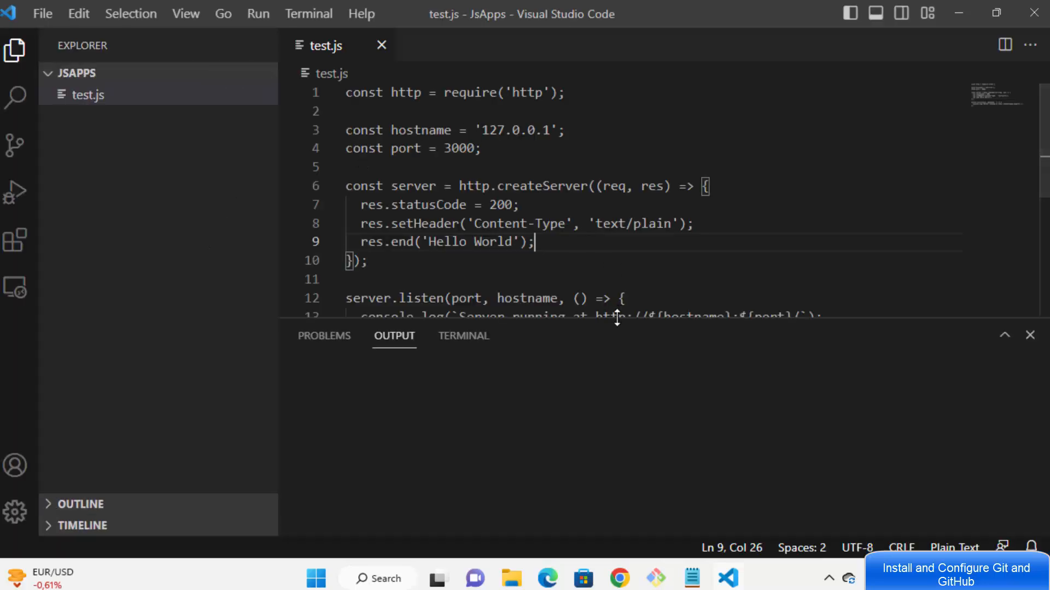
Step: Append a run of x's to 'Hello World' on line 9 of test.js, save, and dismiss the Dark Modern notice
{"action": "left_click_drag", "start_coordinate": [617, 319], "coordinate": [627, 415]}
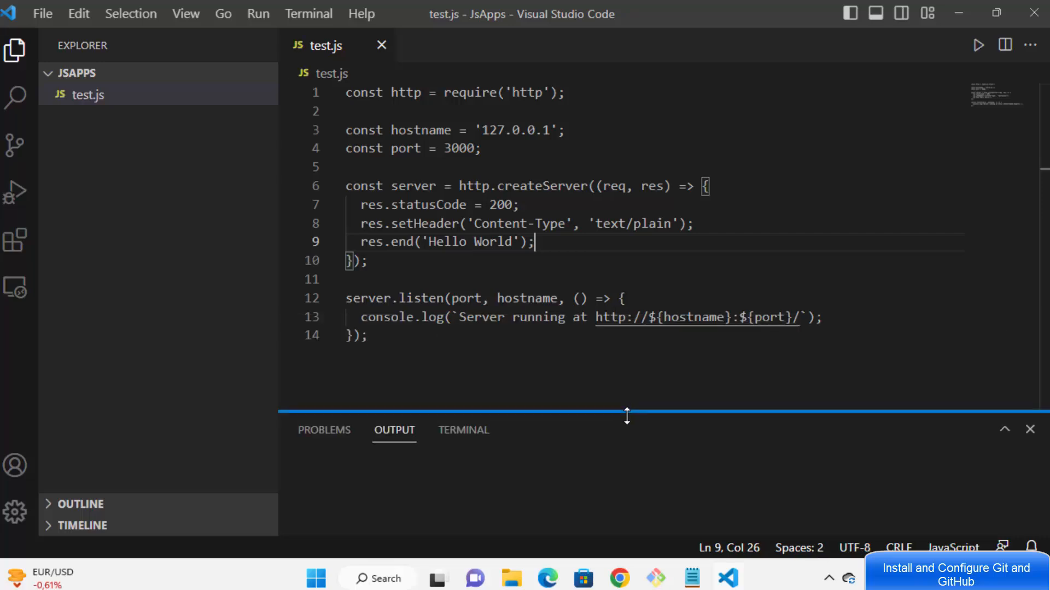
{"action": "left_click", "coordinate": [515, 242]}
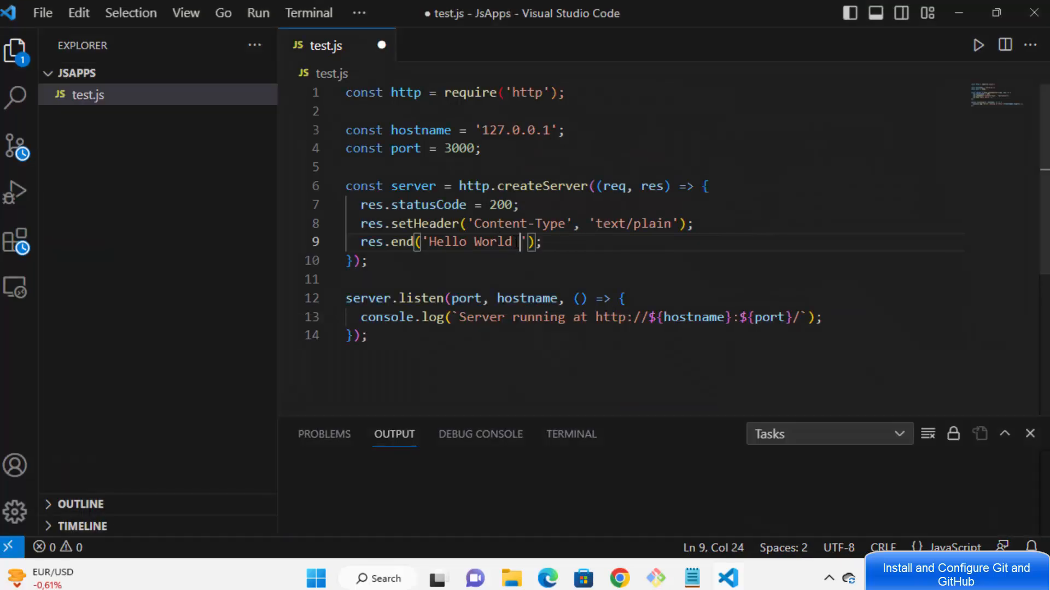
{"action": "type", "text": "xxx"}
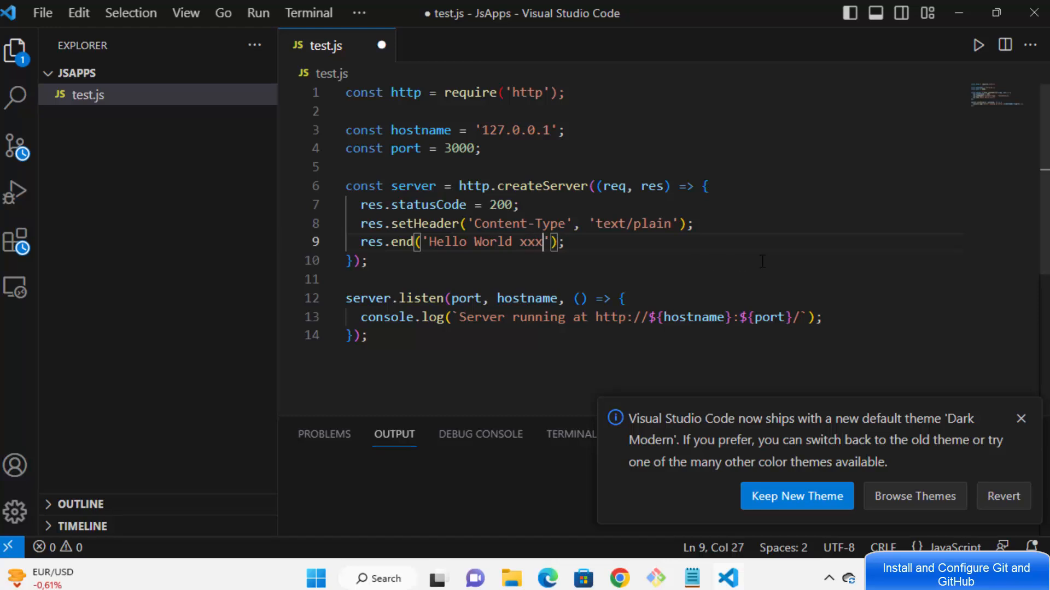
{"action": "type", "text": "xxxxxxxxxxxxxxxxxxxxxxxxxxxxxxxxxx"}
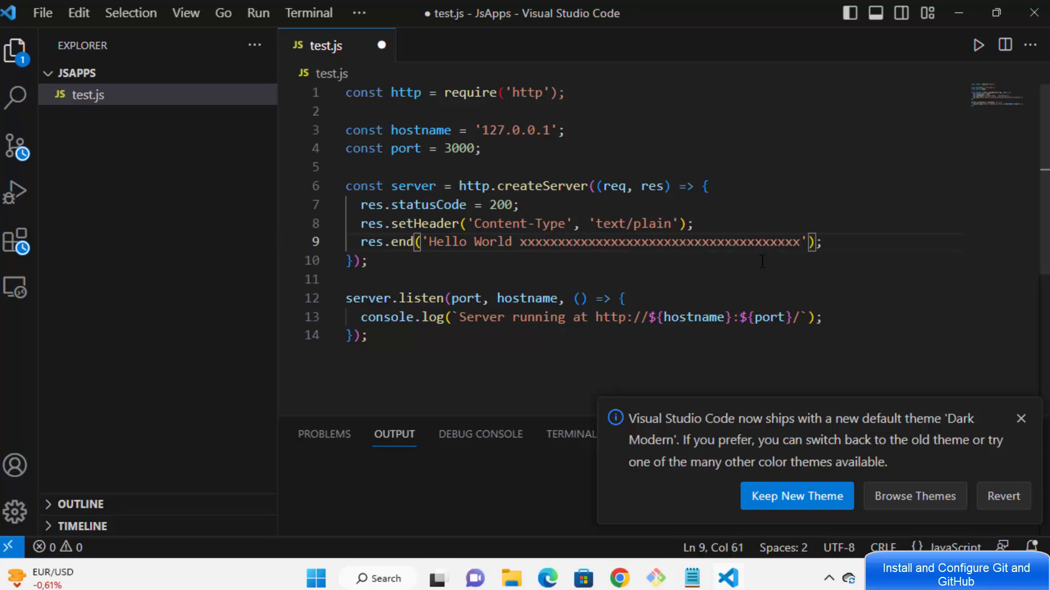
{"action": "key", "text": "ctrl+s"}
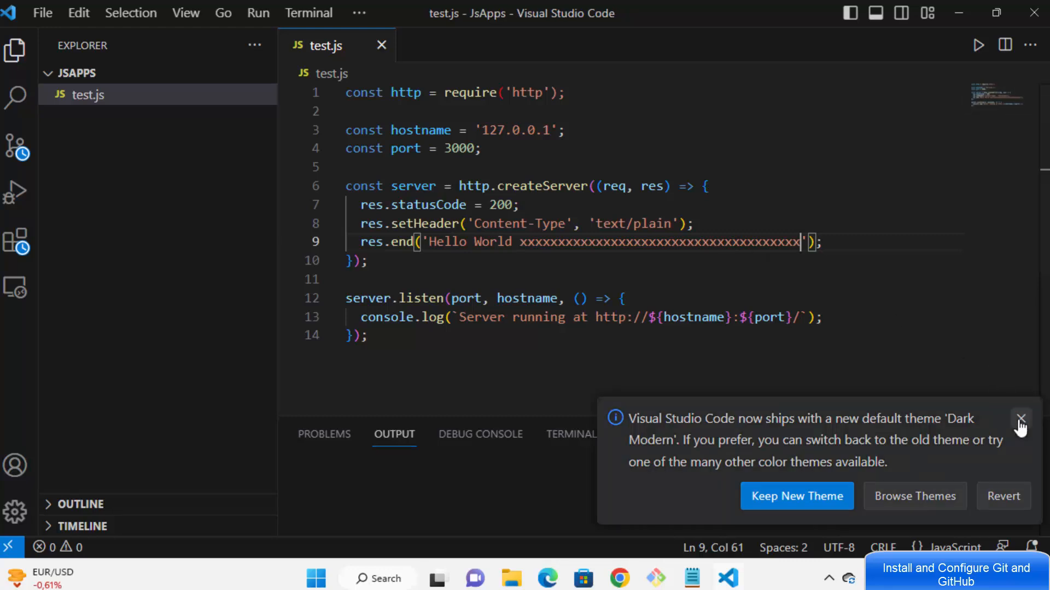
{"action": "left_click", "coordinate": [1020, 419]}
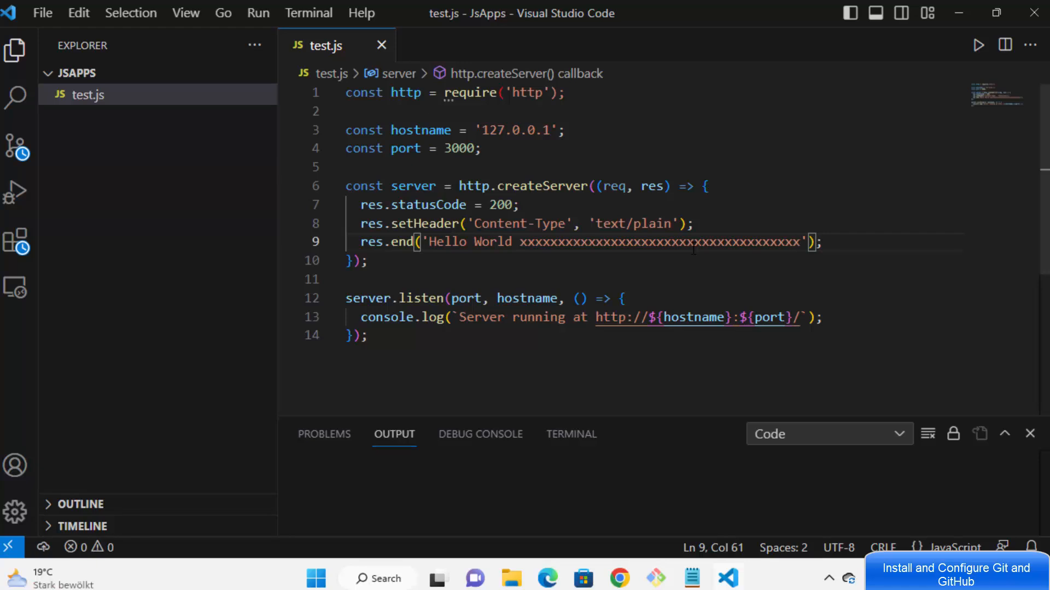
{"action": "left_click", "coordinate": [654, 583]}
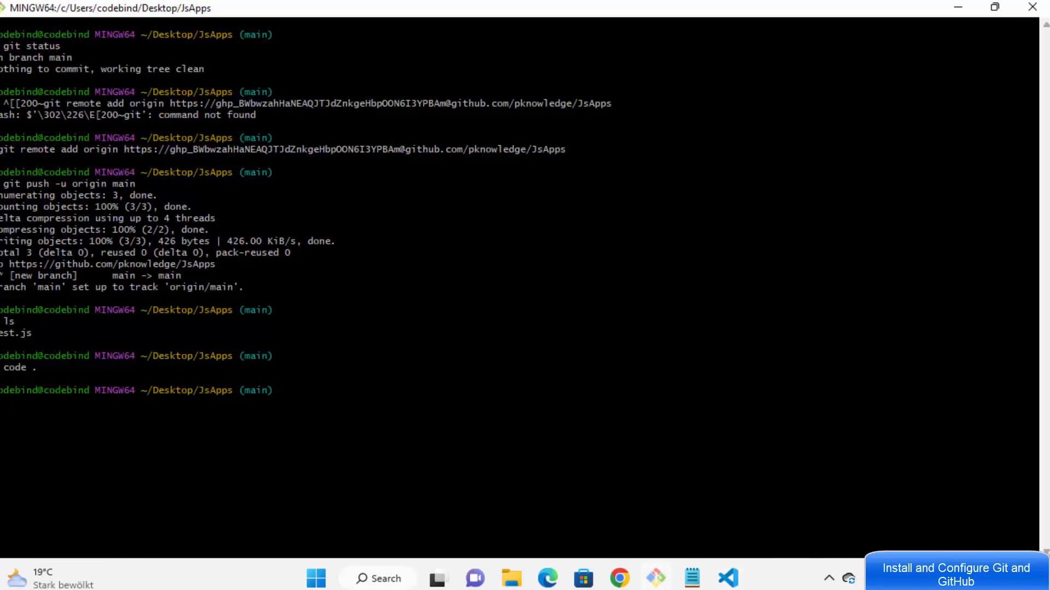
Step: Run git status showing test.js modified, then type git commit -m "second commit" test.js
{"action": "type", "text": "git status"}
{"action": "key", "text": "Return"}
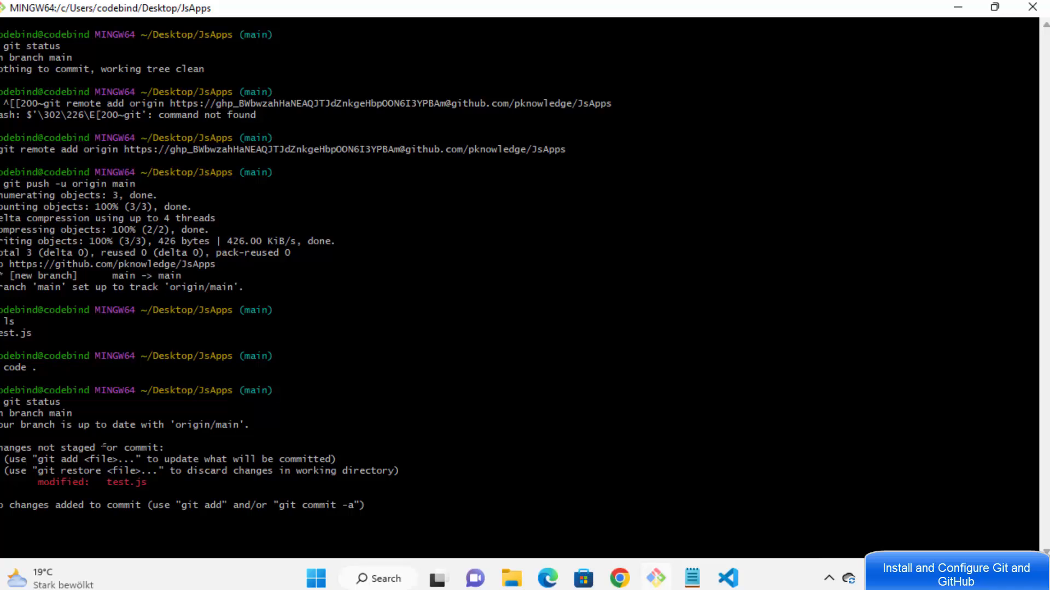
{"action": "double_click", "coordinate": [127, 482]}
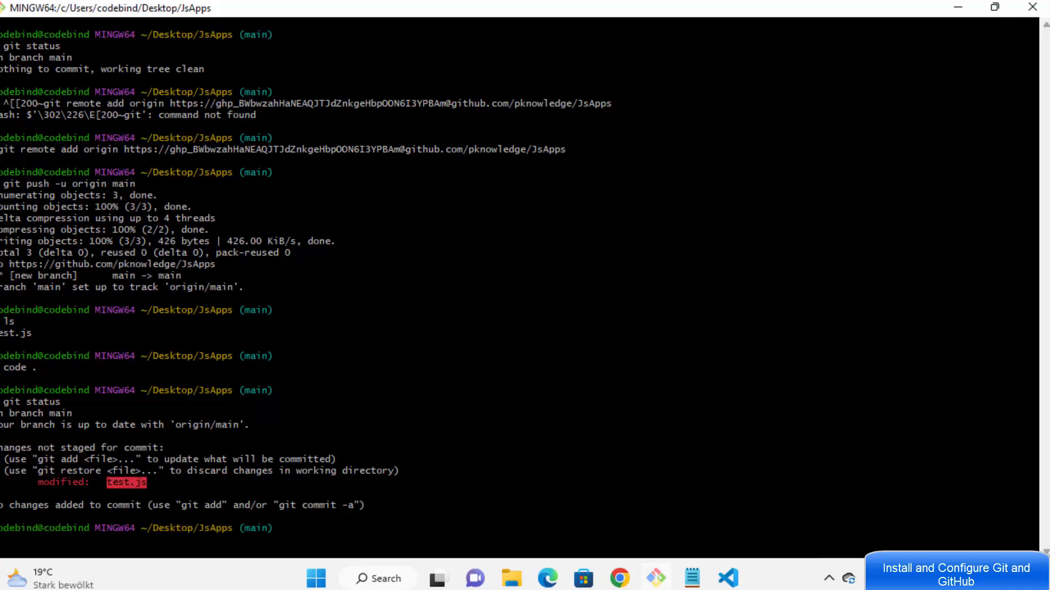
{"action": "type", "text": "git commit -"}
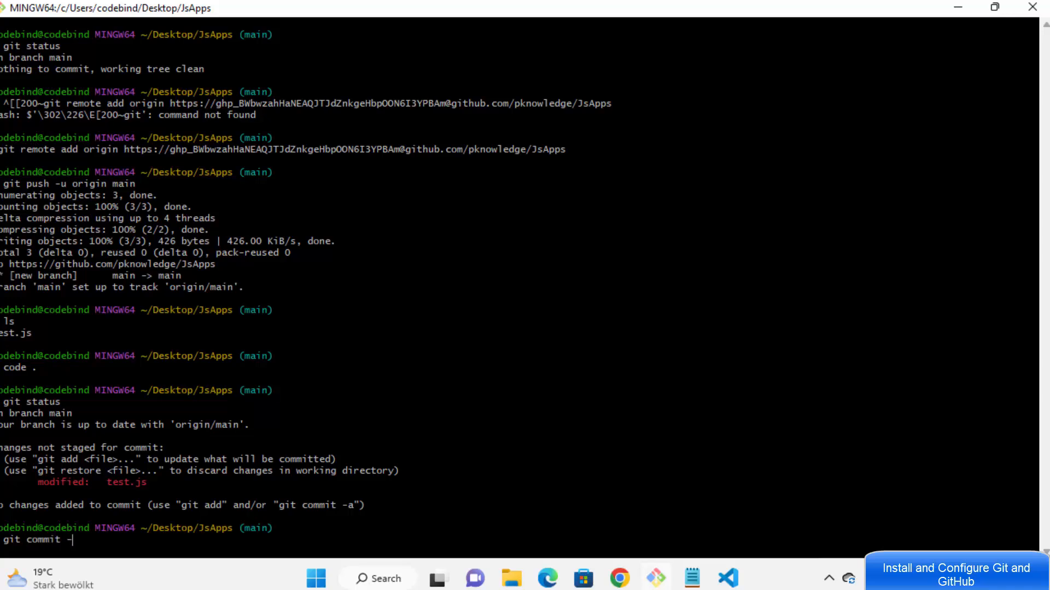
{"action": "type", "text": "m \"\""}
{"action": "type", "text": "s"}
{"action": "type", "text": "econd "}
{"action": "type", "text": "commit"}
{"action": "type", "text": " test.js"}
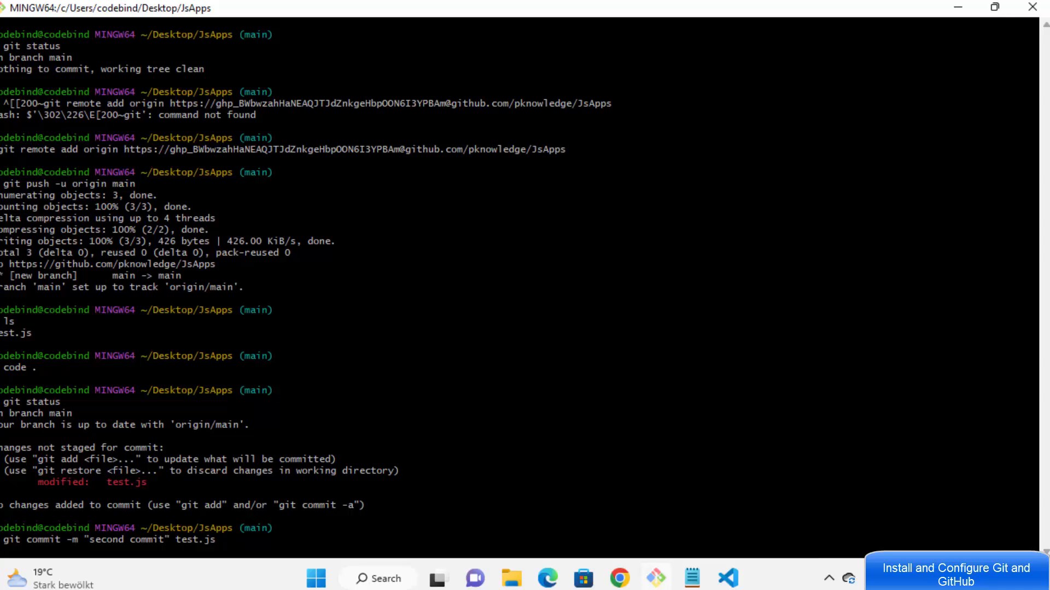
Step: Compare GitHub's plain 'Hello World' on line 9 with the x-extended line in VS Code
{"action": "left_click", "coordinate": [619, 578]}
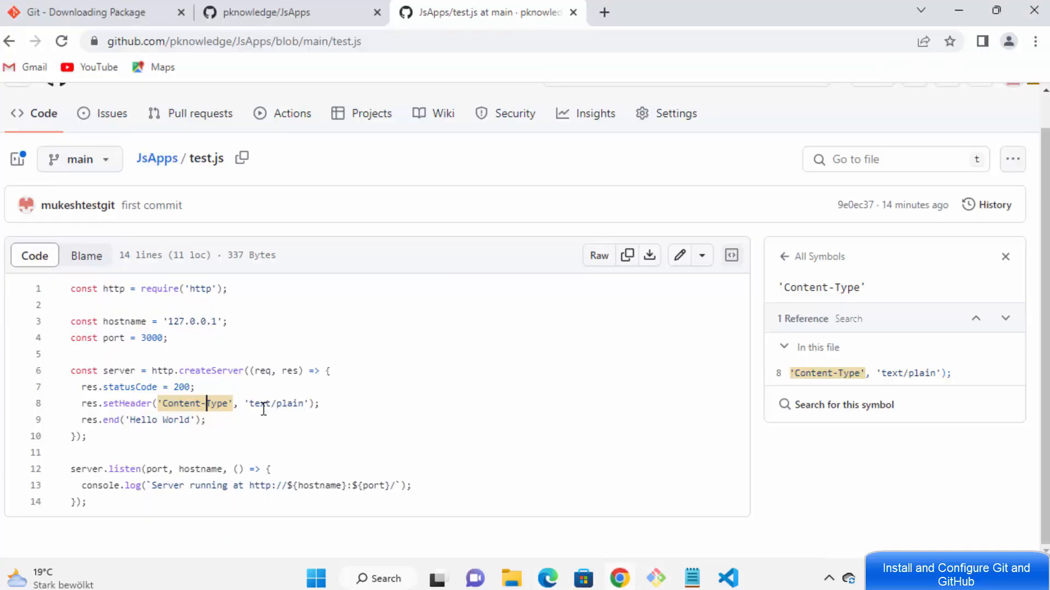
{"action": "left_click", "coordinate": [232, 443]}
{"action": "left_click_drag", "start_coordinate": [191, 421], "coordinate": [132, 420]}
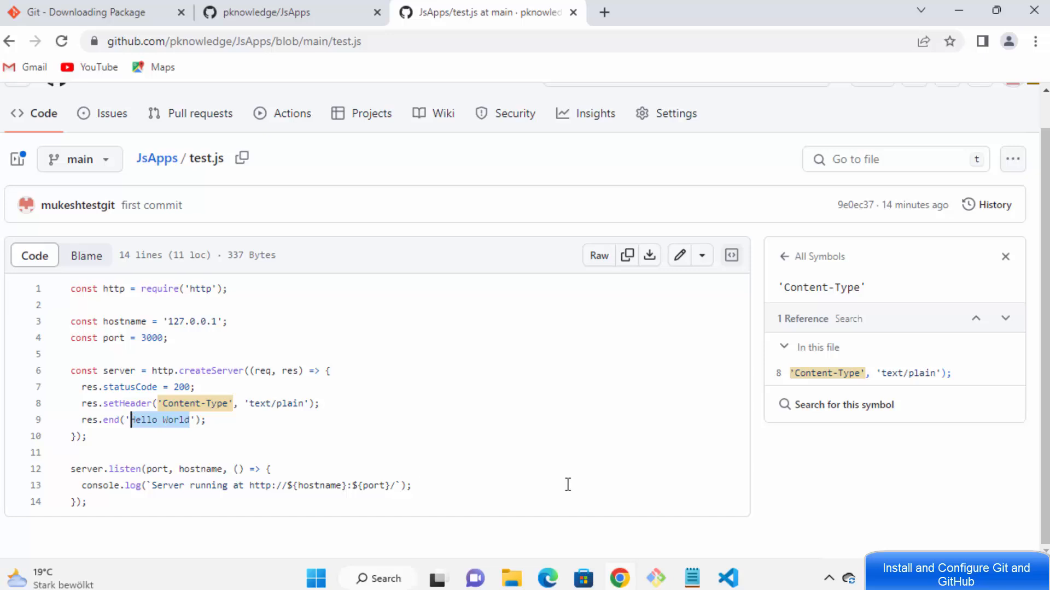
{"action": "left_click", "coordinate": [728, 578]}
{"action": "double_click", "coordinate": [535, 242]}
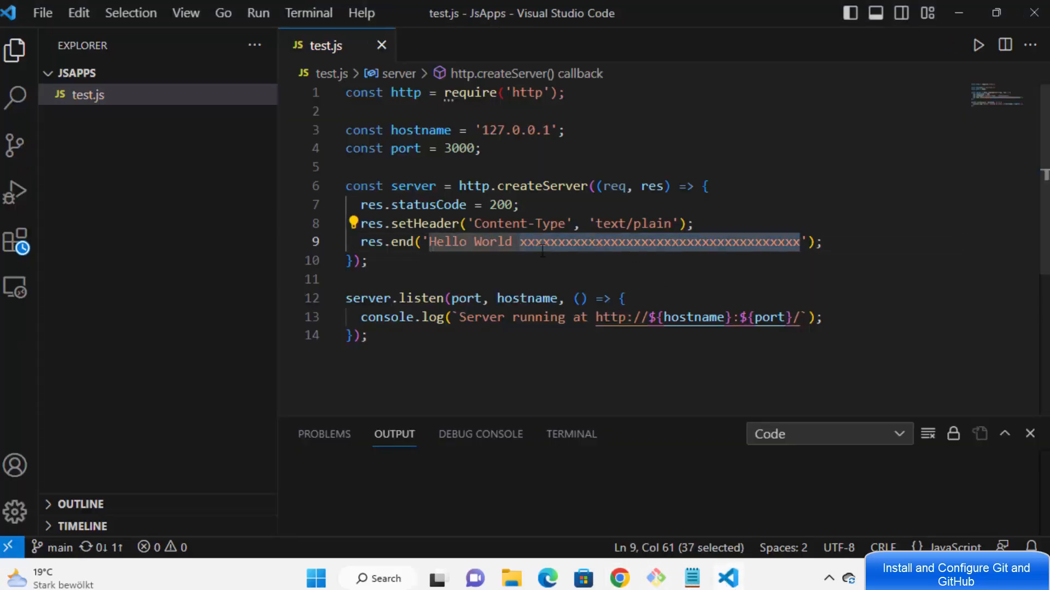
{"action": "left_click", "coordinate": [556, 243]}
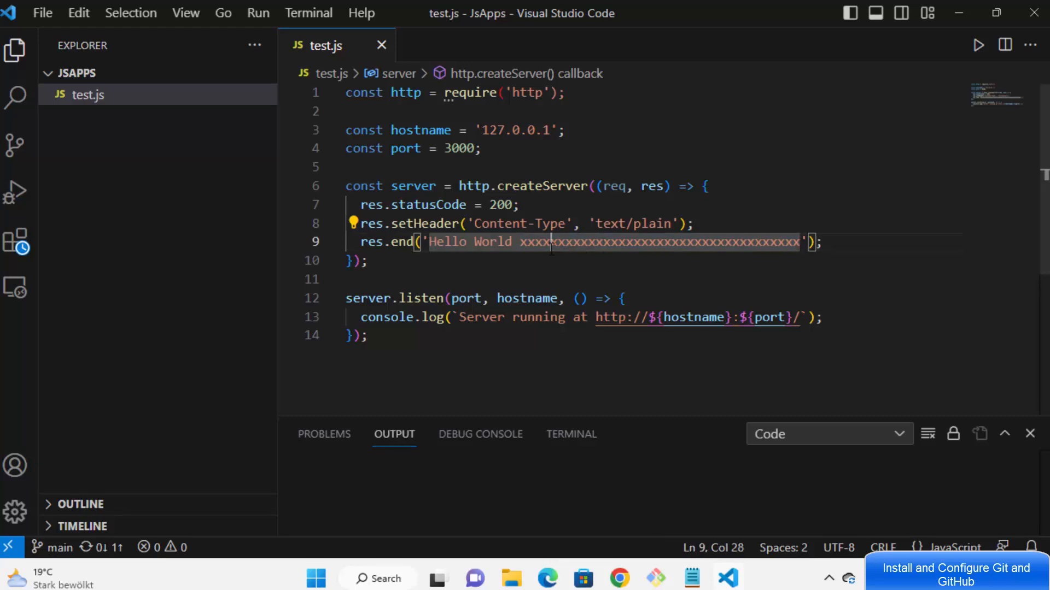
{"action": "double_click", "coordinate": [556, 243]}
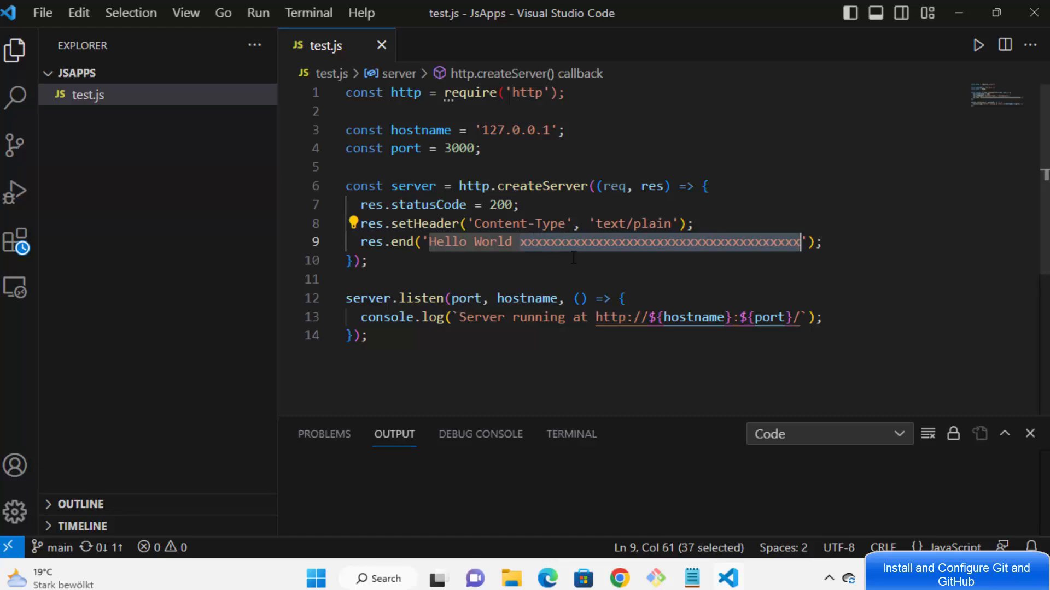
Step: Return to Git Bash, where test.js is committed locally as 'second commit' (4aabcaf)
{"action": "left_click", "coordinate": [620, 578]}
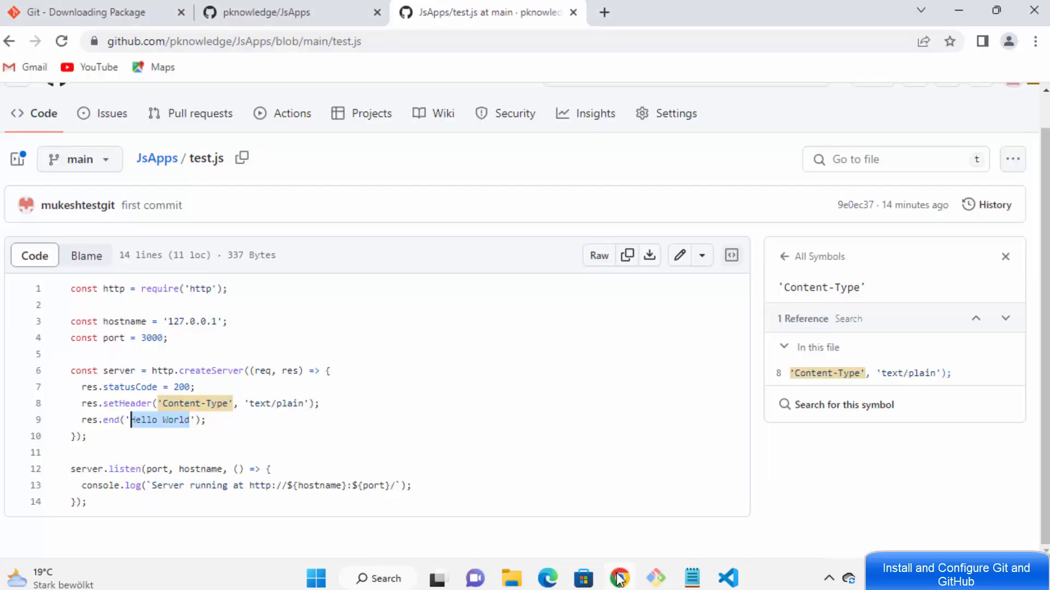
{"action": "left_click", "coordinate": [691, 578]}
{"action": "left_click", "coordinate": [691, 577]}
{"action": "left_click", "coordinate": [655, 578]}
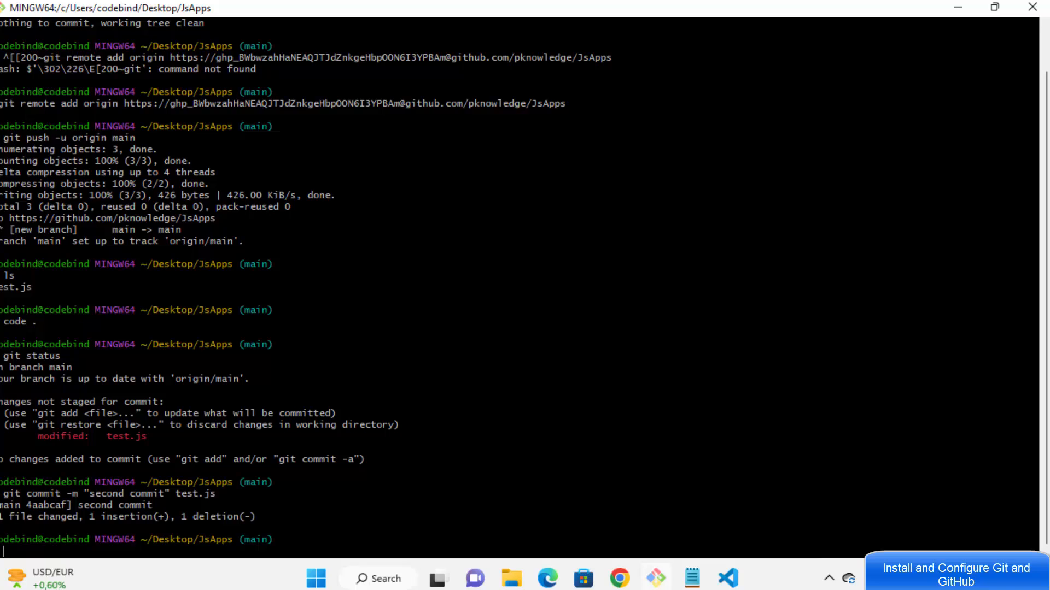
Step: Rerun git push -u origin main to push the second commit (9e0ec37..4aabcaf), then return to GitHub
{"action": "left_click_drag", "start_coordinate": [2, 494], "coordinate": [151, 495]}
{"action": "left_click", "coordinate": [153, 495]}
{"action": "key", "text": "Up"}
{"action": "key", "text": "Up"}
{"action": "key", "text": "Up"}
{"action": "key", "text": "Up"}
{"action": "key", "text": "Up"}
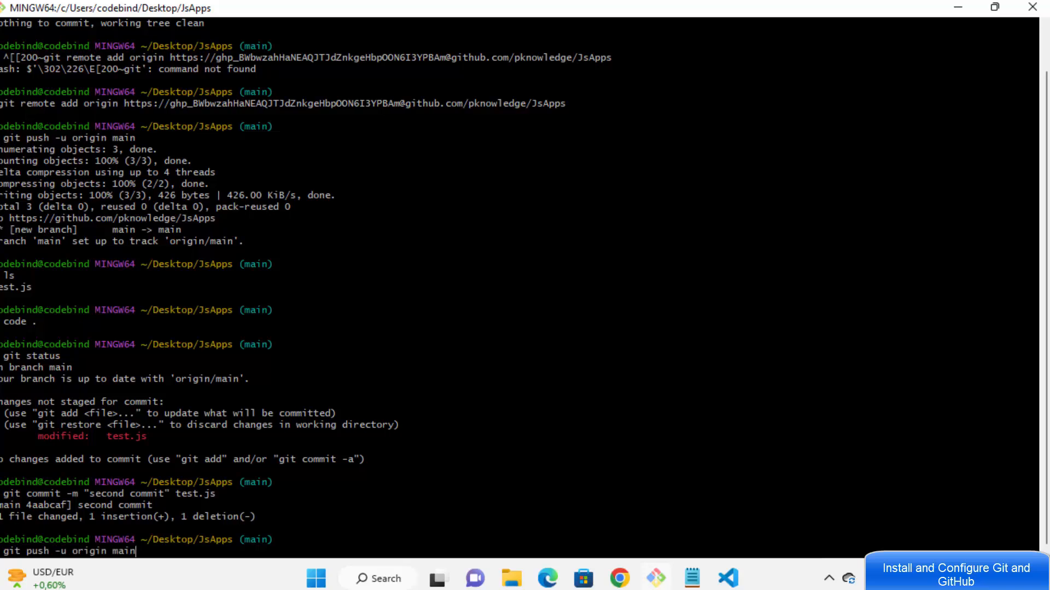
{"action": "key", "text": "Return"}
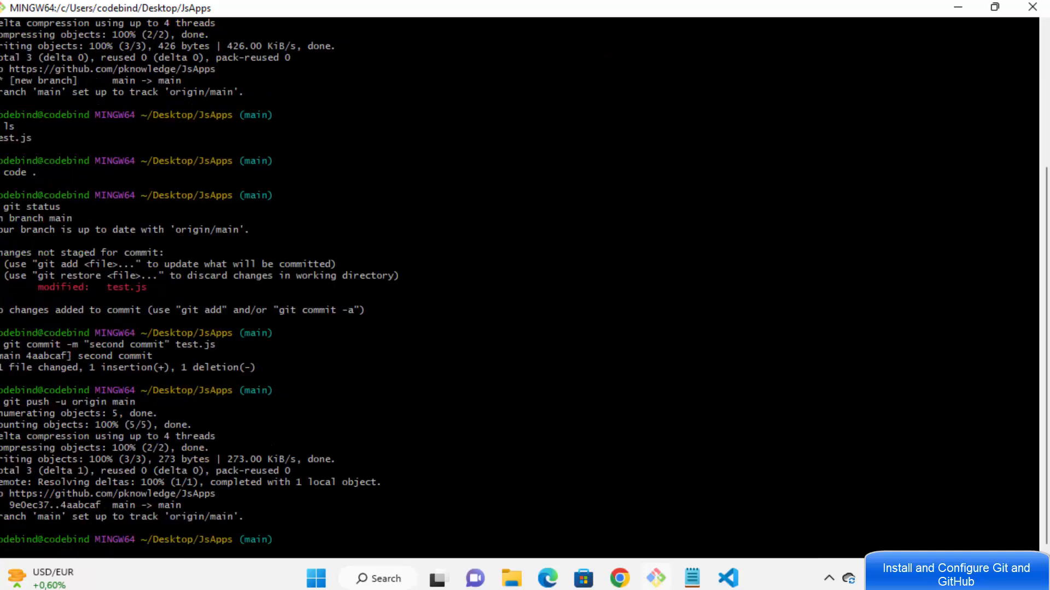
{"action": "left_click", "coordinate": [619, 579]}
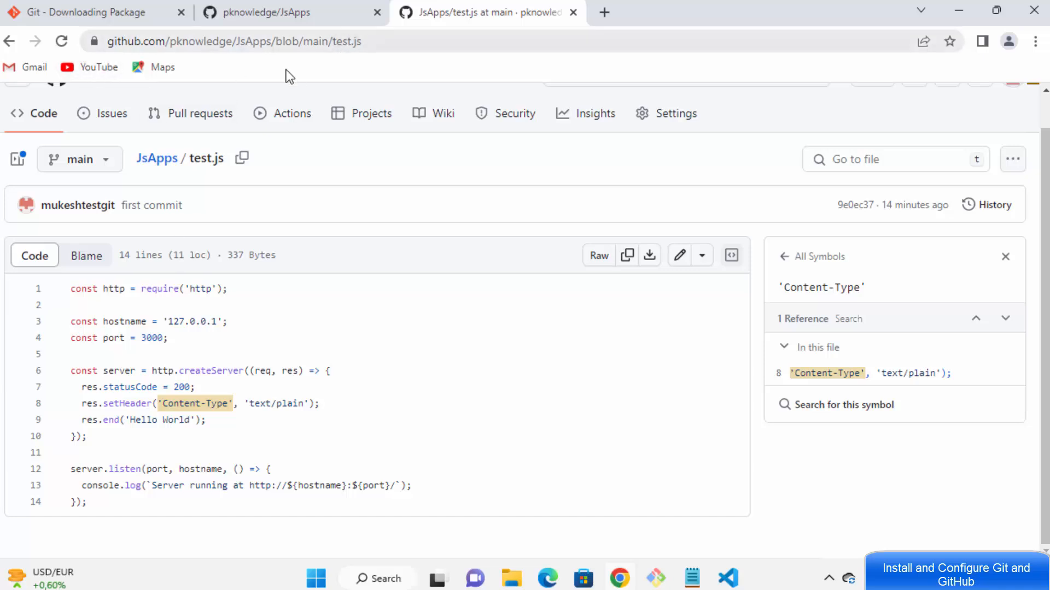
Step: Reload GitHub's test.js to show 'second commit' and highlight the added x's on line 9
{"action": "left_click", "coordinate": [61, 41]}
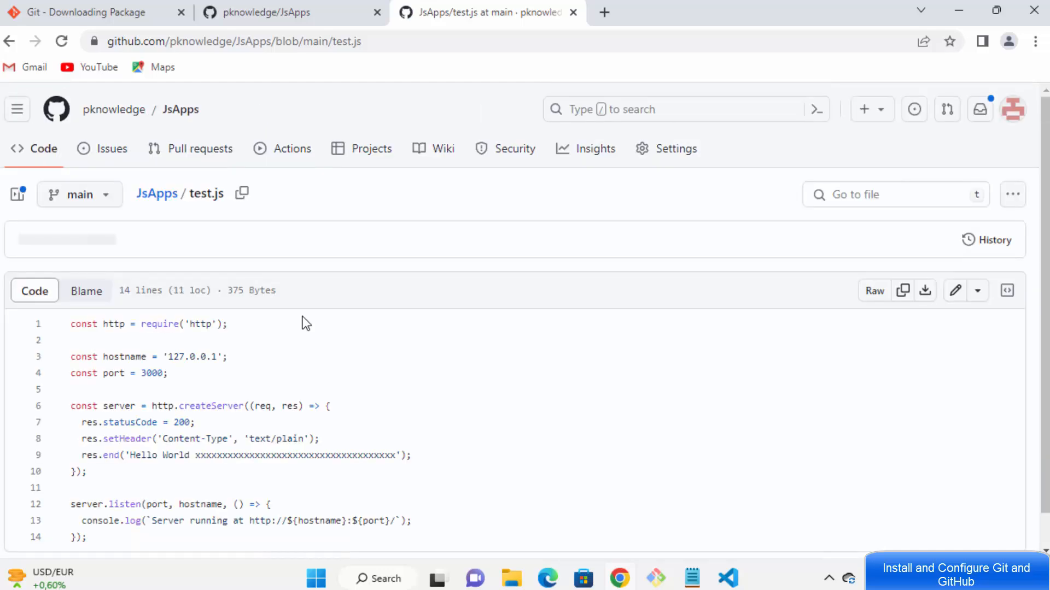
{"action": "scroll", "coordinate": [309, 334], "scroll_direction": "down", "scroll_amount": 1}
{"action": "double_click", "coordinate": [277, 420]}
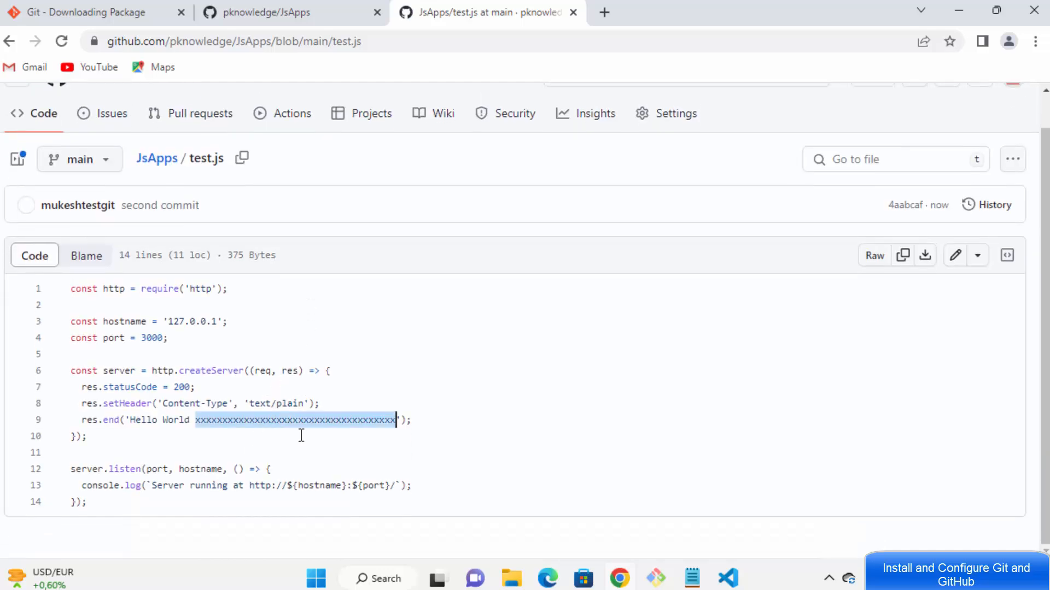